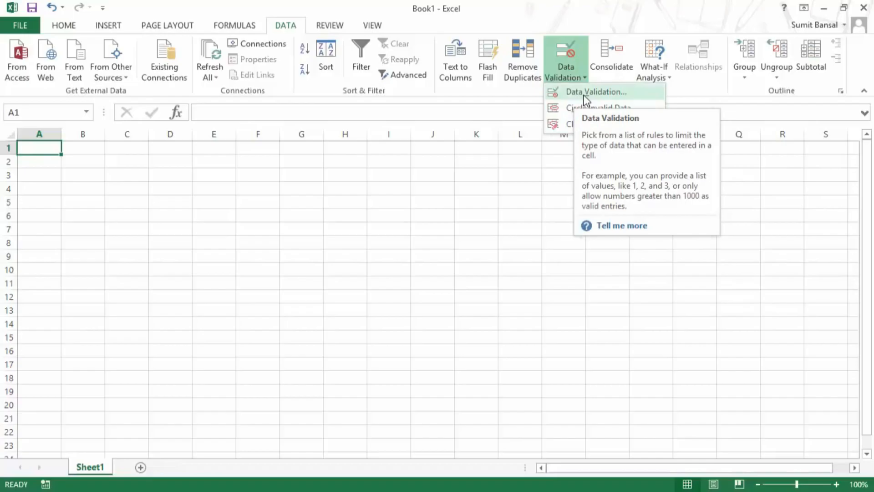
Open the Data Validation dialog for A1 and move it aside.
left_click(586, 93)
left_click_drag(458, 173, 360, 176)
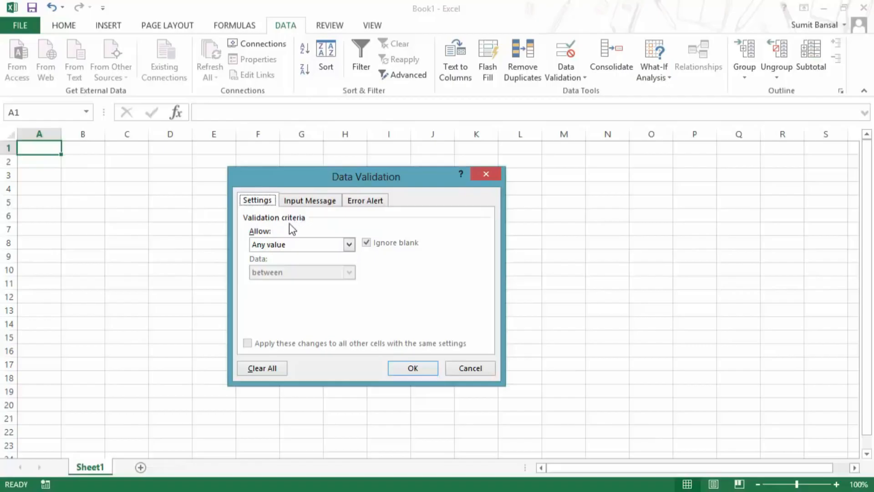
Set A1's validation to Whole number between minimum 1 and maximum 60, and apply it.
left_click(308, 246)
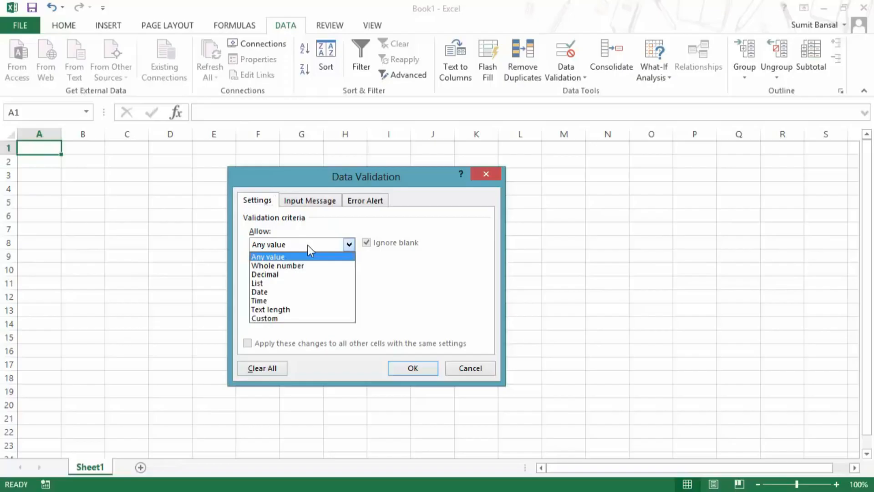
left_click(304, 244)
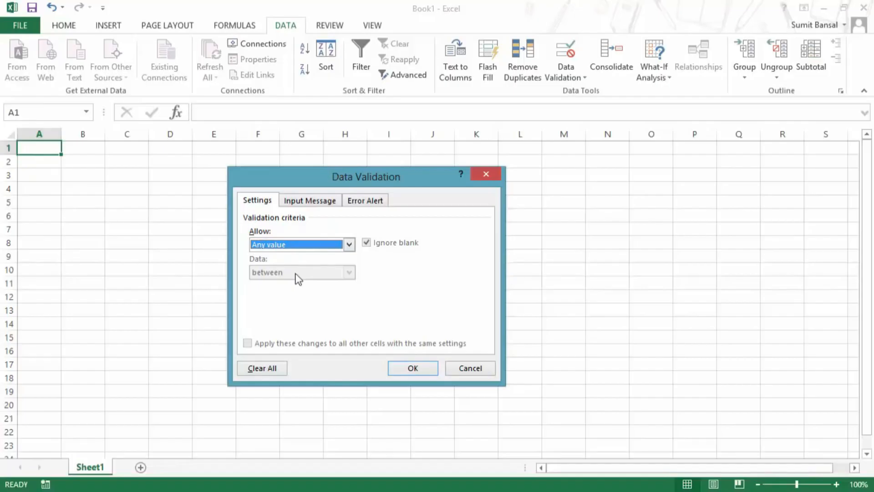
left_click(297, 248)
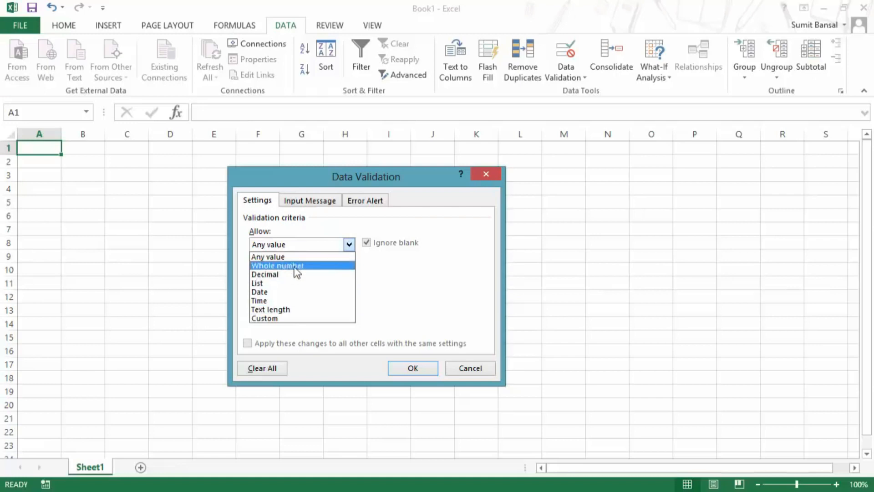
left_click(294, 266)
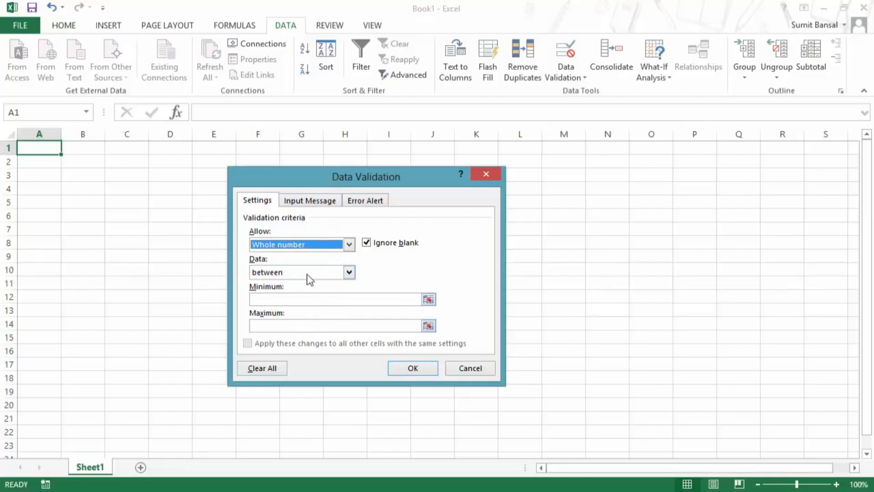
left_click(279, 298)
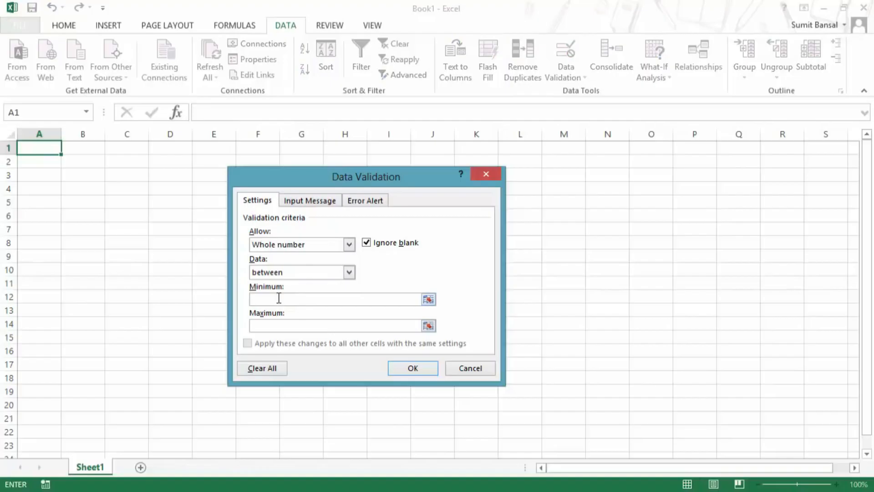
type("1")
key("Tab")
type("60")
left_click(398, 368)
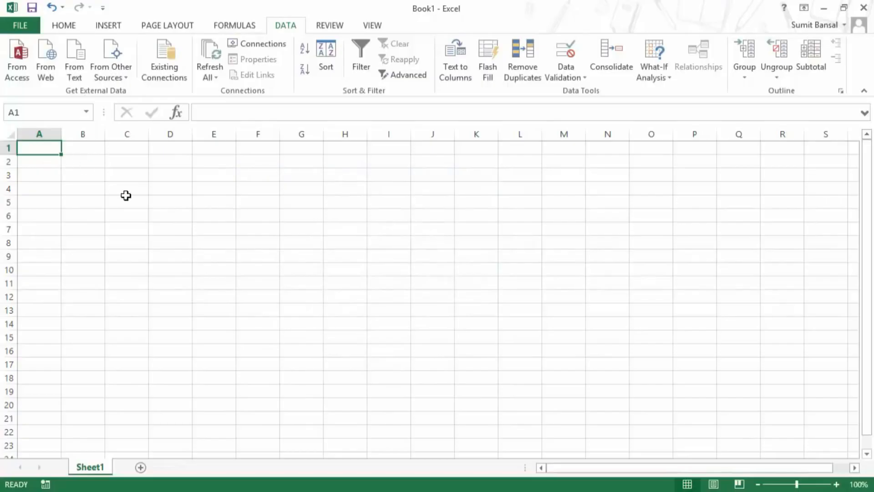
Enter 1, then 2, then 60 in A1 to confirm the rule accepts them.
type("1")
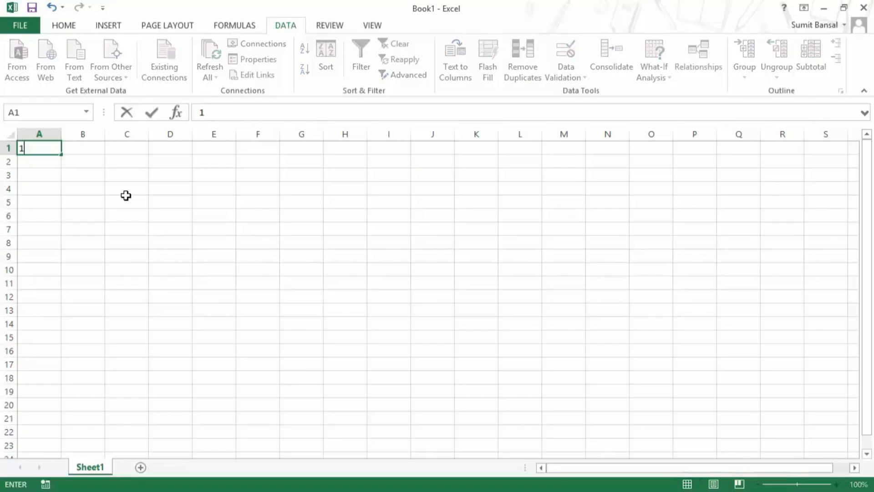
key("Return")
key("Up")
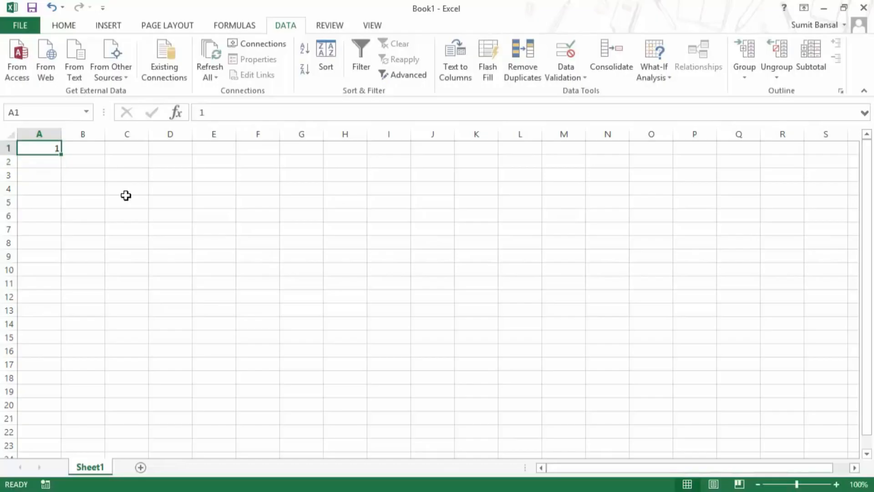
type("2")
key("Return")
key("Up")
type("60")
key("Return")
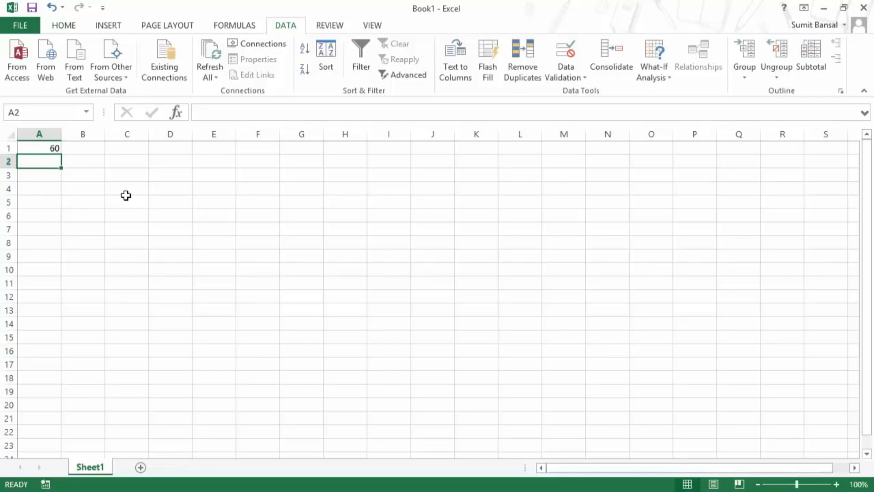
key("Up")
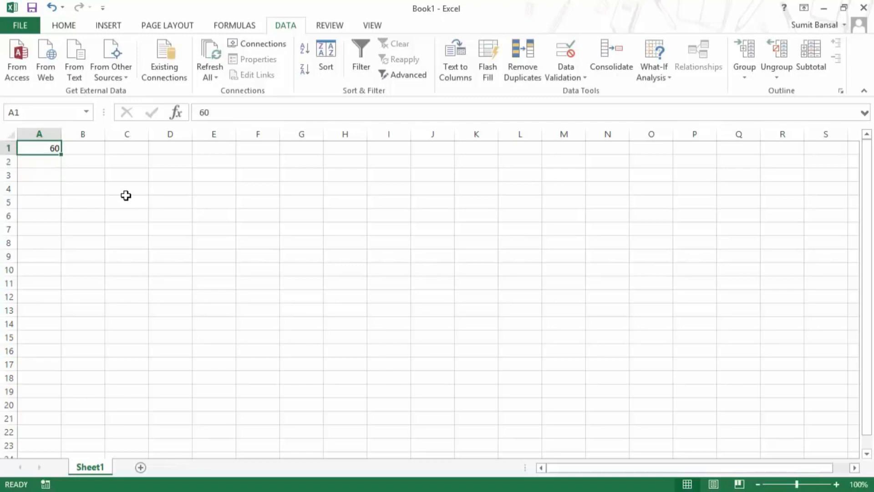
Try entering 61 in A1 and cancel the resulting invalid-value error.
type("61")
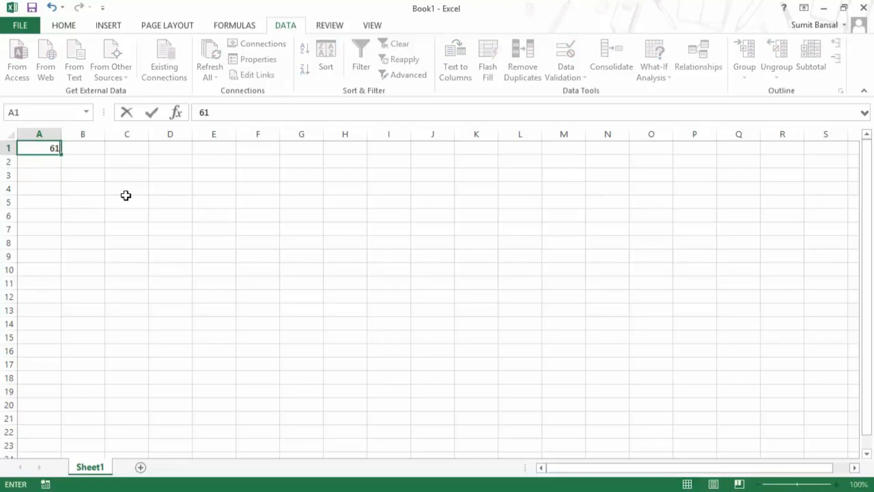
key("Return")
left_click_drag(359, 226, 155, 159)
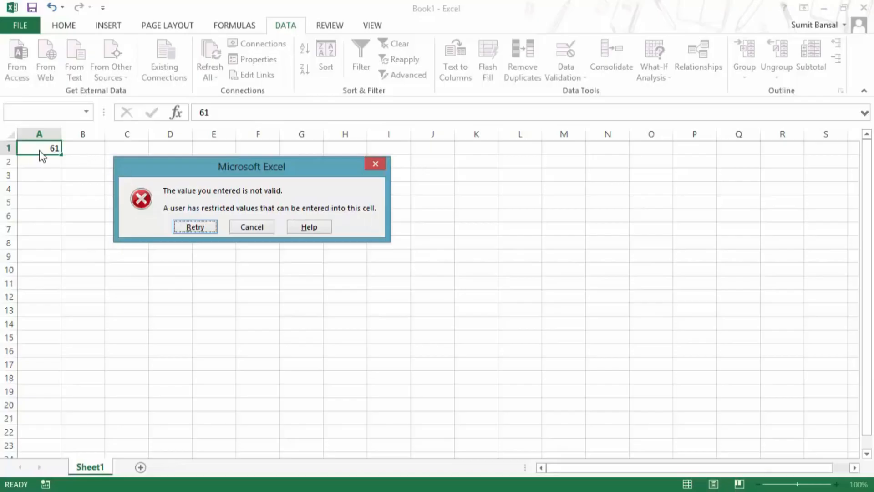
left_click_drag(144, 174, 155, 200)
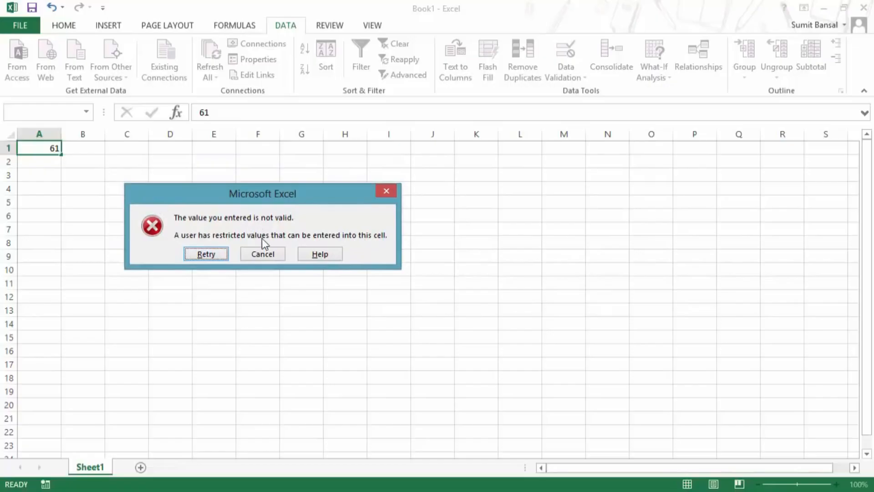
left_click(262, 254)
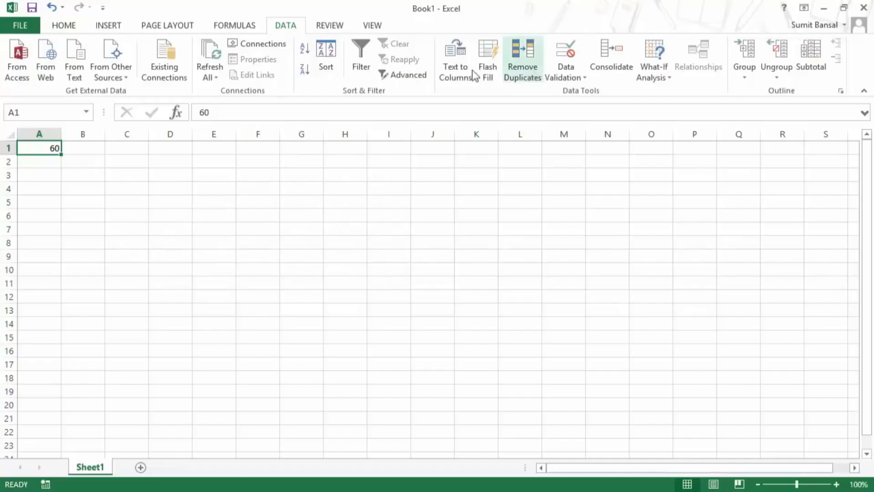
Reopen A1's Data Validation dialog and look over the comparison conditions.
left_click(570, 79)
left_click(573, 91)
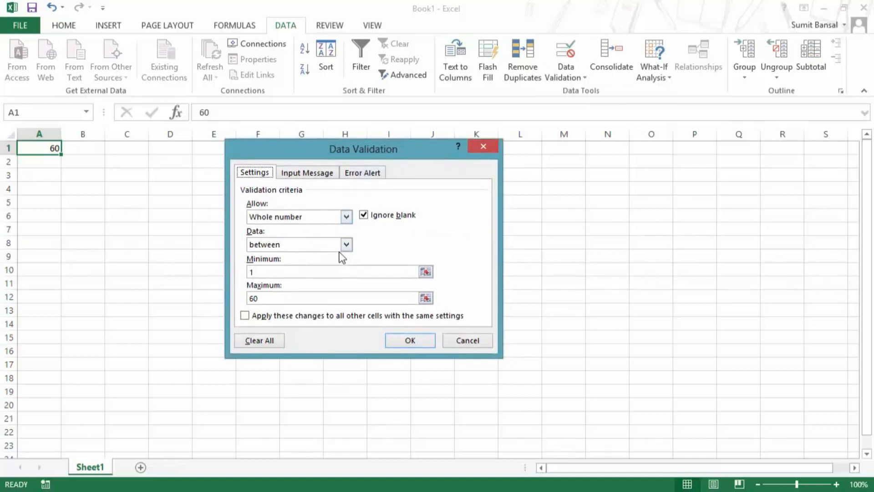
left_click(346, 245)
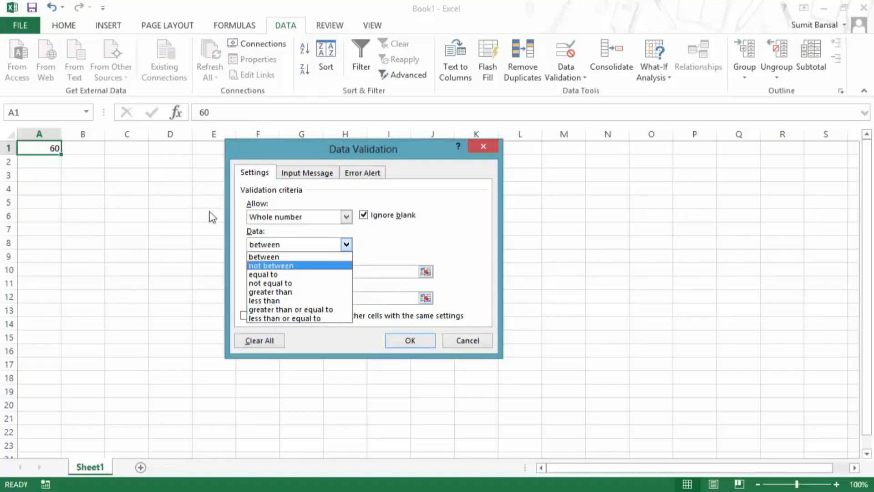
left_click(298, 217)
Change the allowed type to Decimal, check its conditions, then switch it to List.
left_click(299, 219)
left_click(294, 246)
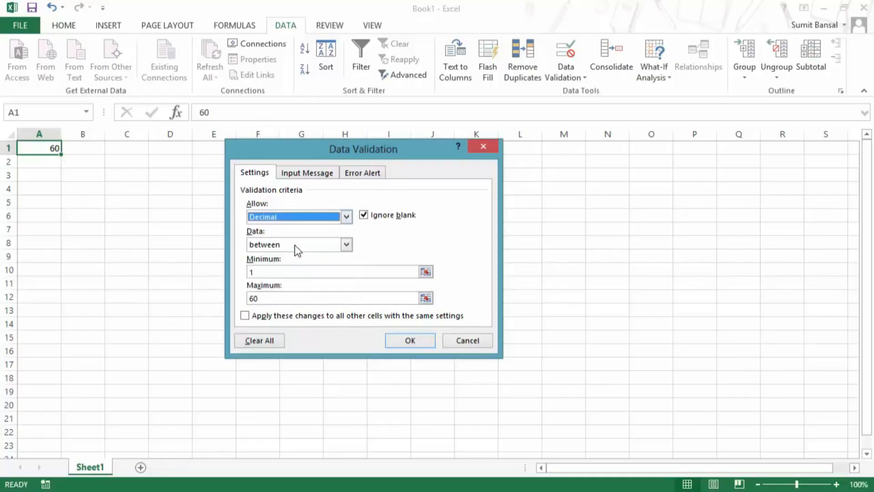
left_click(348, 245)
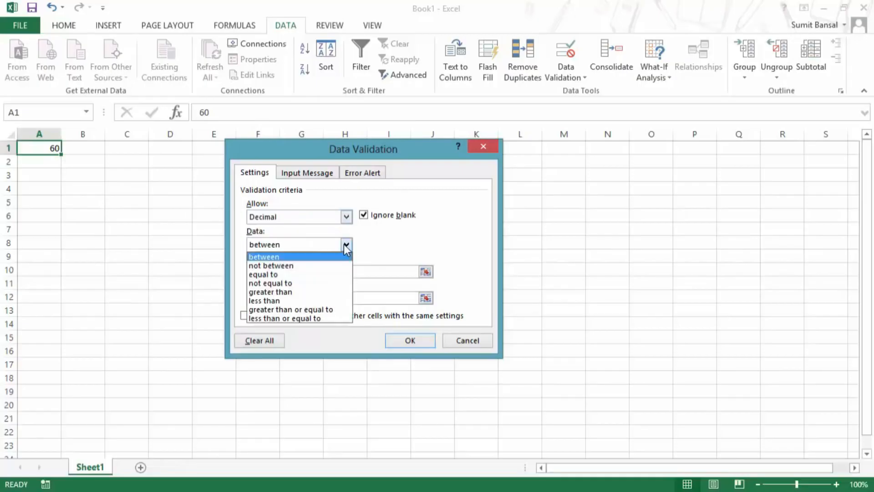
left_click(351, 247)
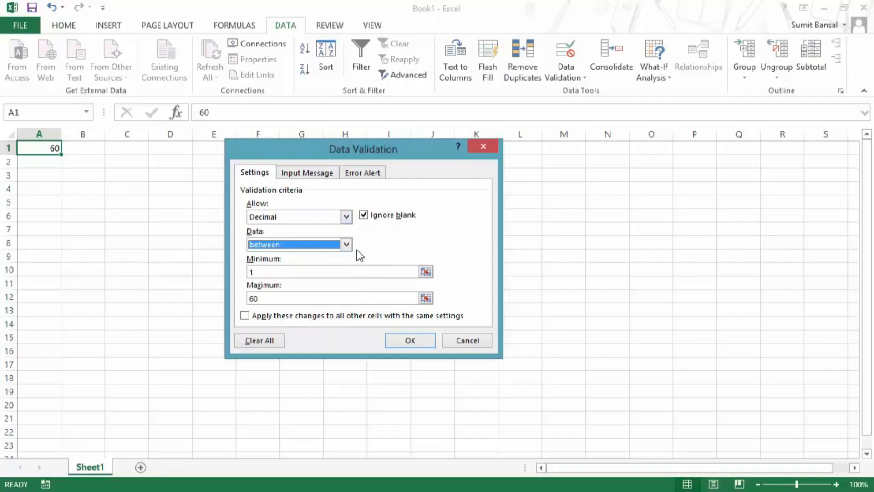
left_click(332, 217)
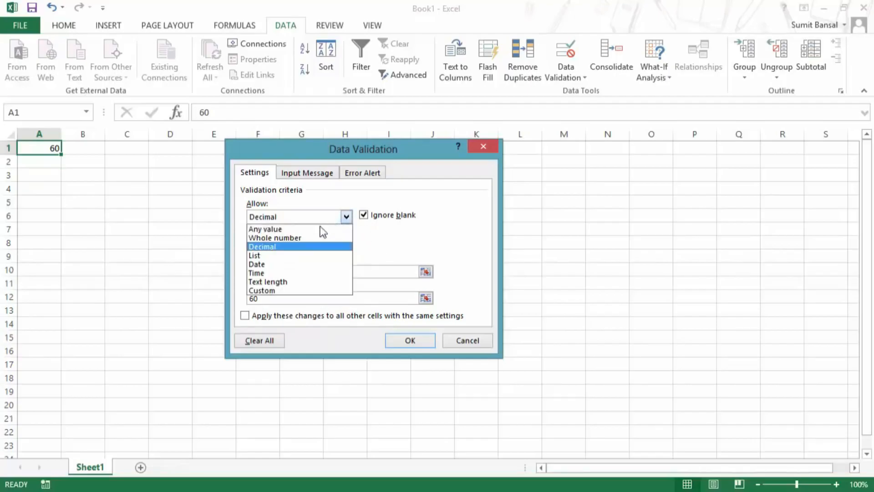
left_click(291, 255)
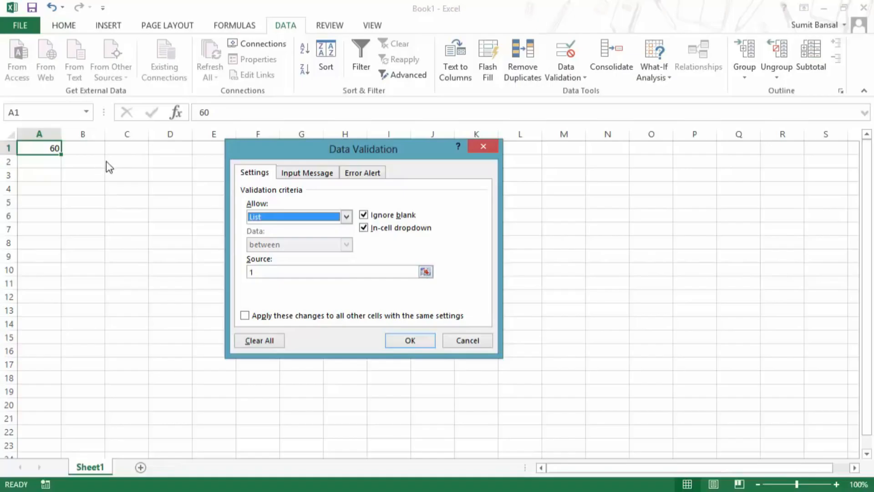
Close the dialog without saving and clear the 60 from A1.
left_click(479, 149)
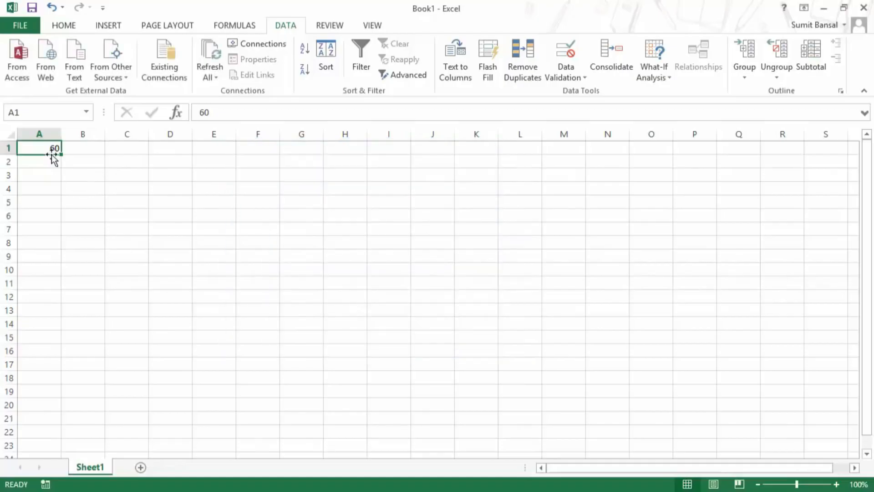
key("Delete")
left_click(75, 162)
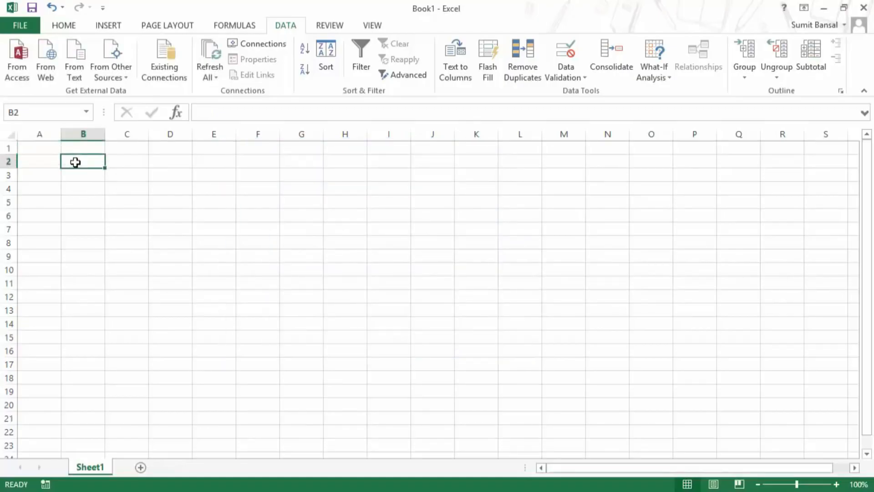
key("Up")
key("Left")
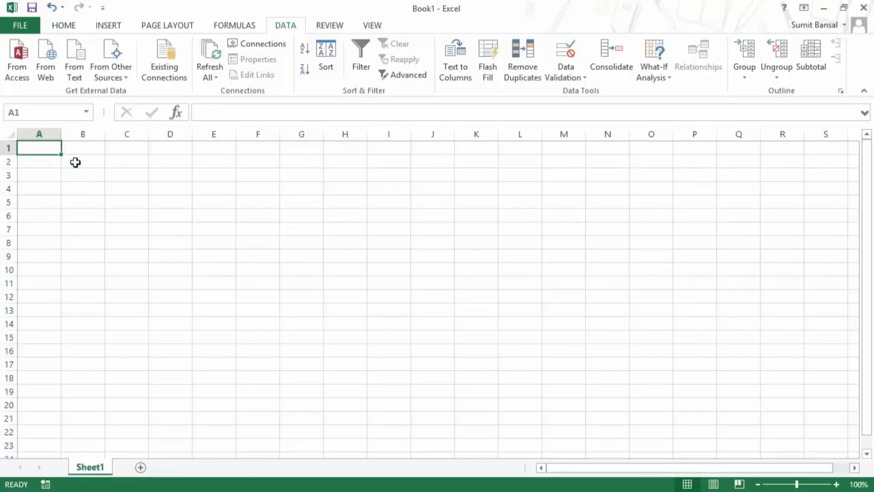
Type A in A1 and dismiss the validation error, leaving A1 empty.
type("A")
key("Return")
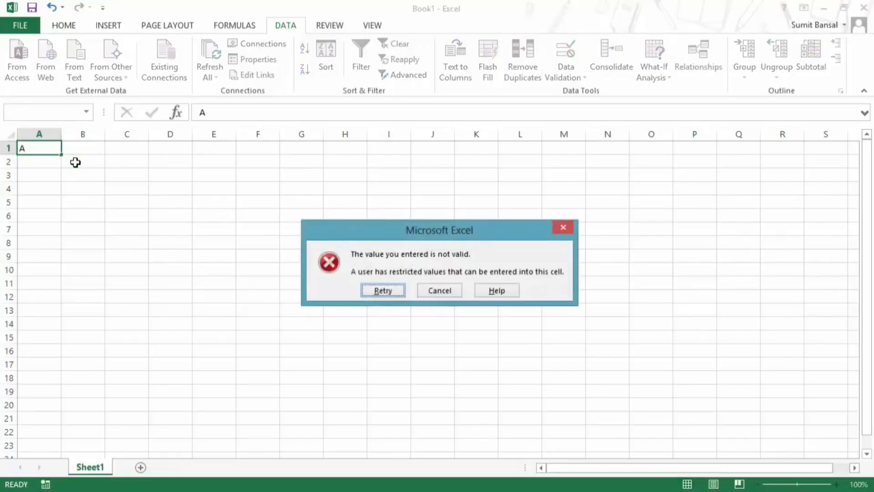
key("Escape")
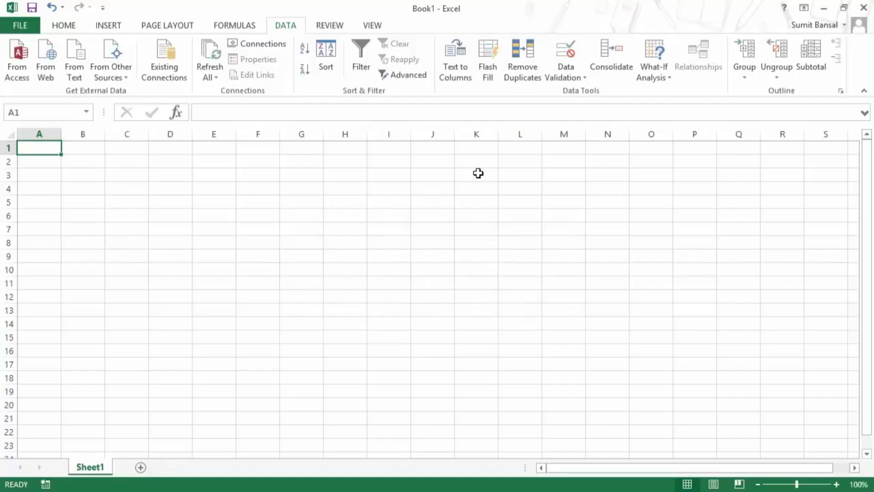
left_click(68, 26)
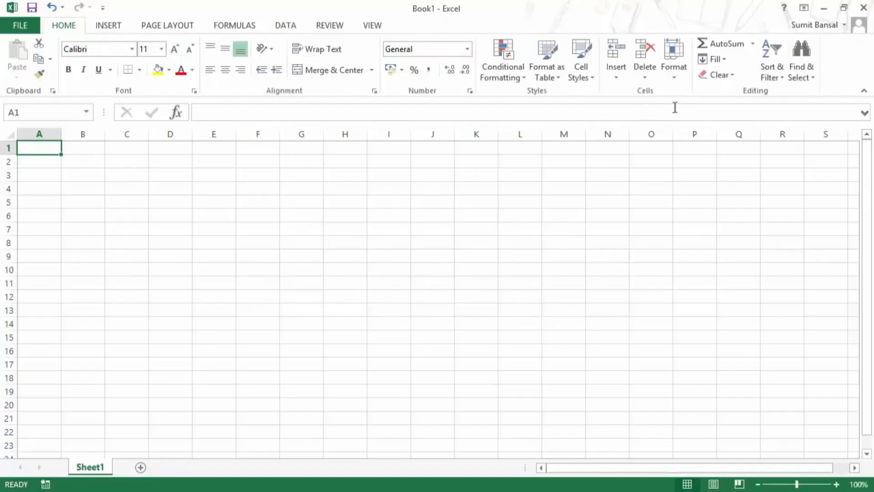
Enter the letters A, B, C and D in cells A1 through A4.
left_click(726, 75)
left_click(728, 92)
type("A")
key("Return")
type("B")
key("Return")
type("C")
key("Return")
type("D")
key("Tab")
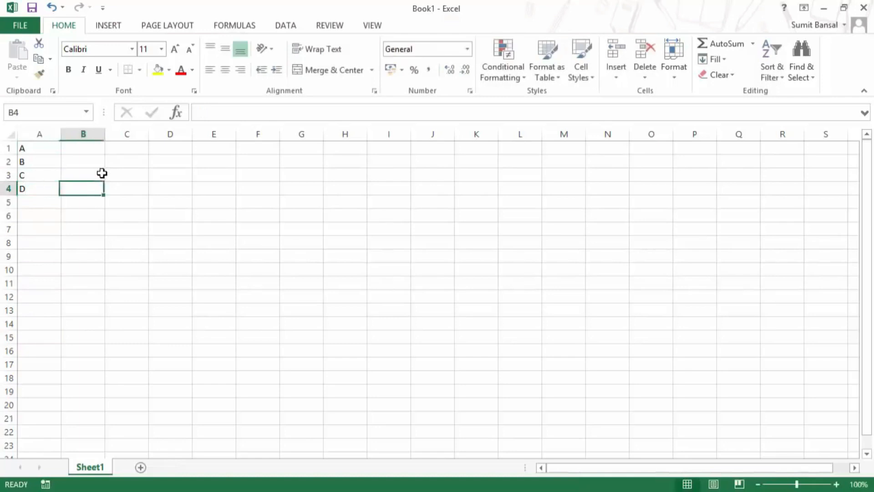
Select cell C2 and bring up the Data tools.
key("Tab")
left_click(144, 161)
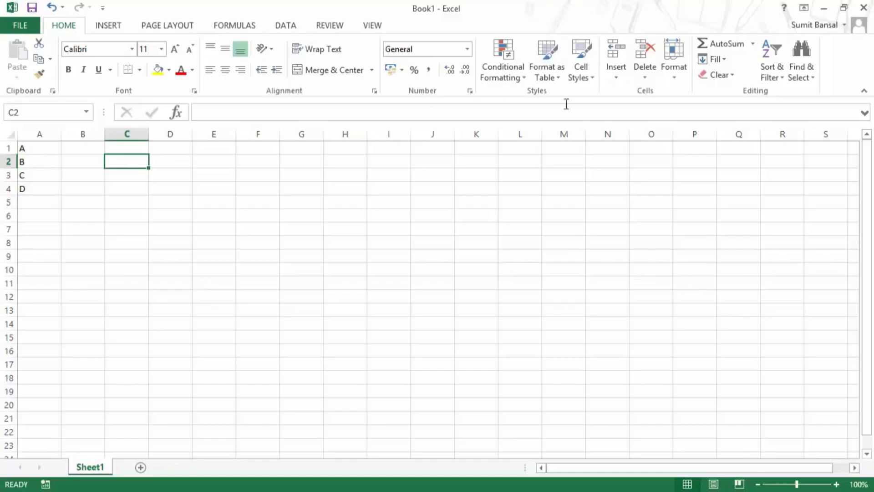
left_click(278, 30)
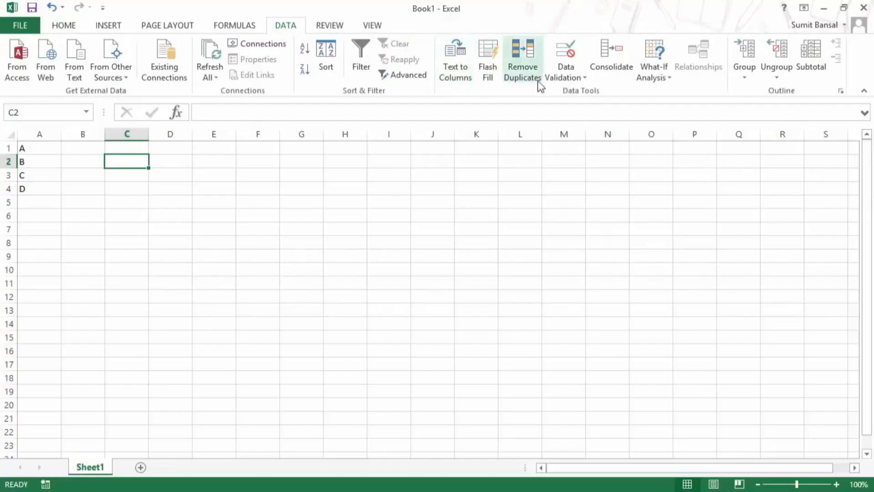
Give C2 a List validation with source =$A$1:$A$4 for an A–D dropdown.
left_click(582, 79)
left_click(582, 92)
left_click(346, 217)
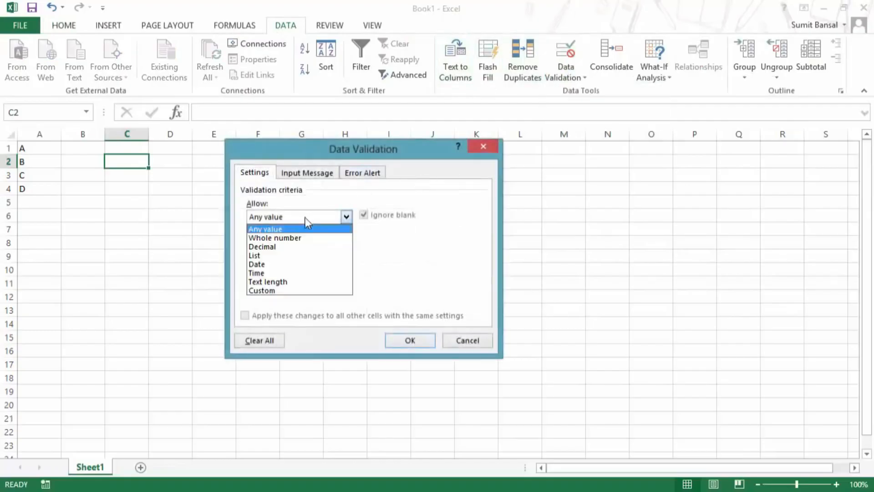
left_click(293, 255)
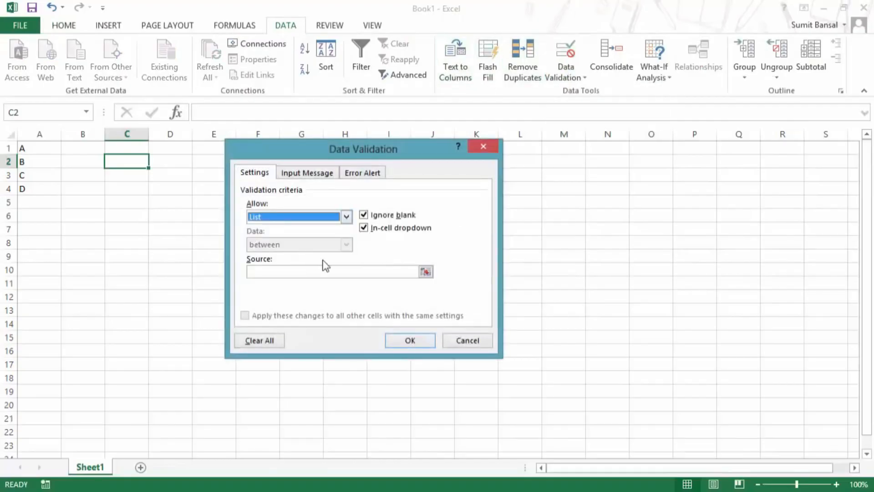
left_click(426, 272)
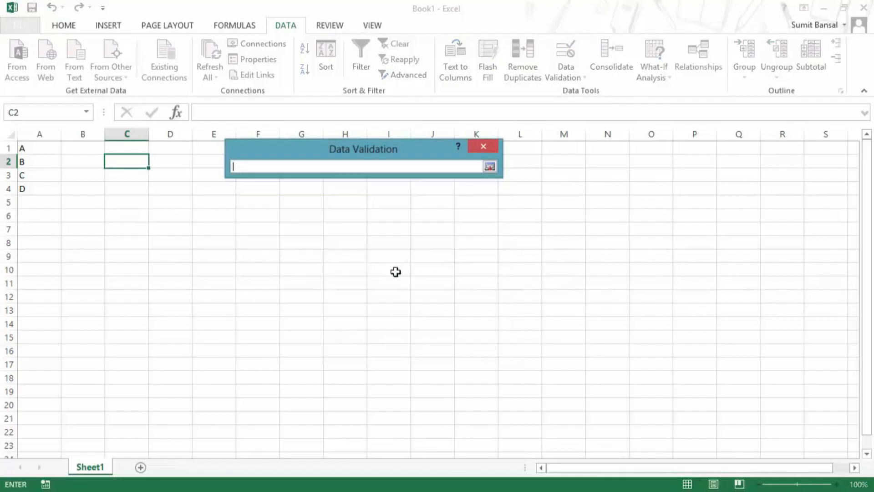
left_click(36, 150)
left_click_drag(37, 159, 36, 191)
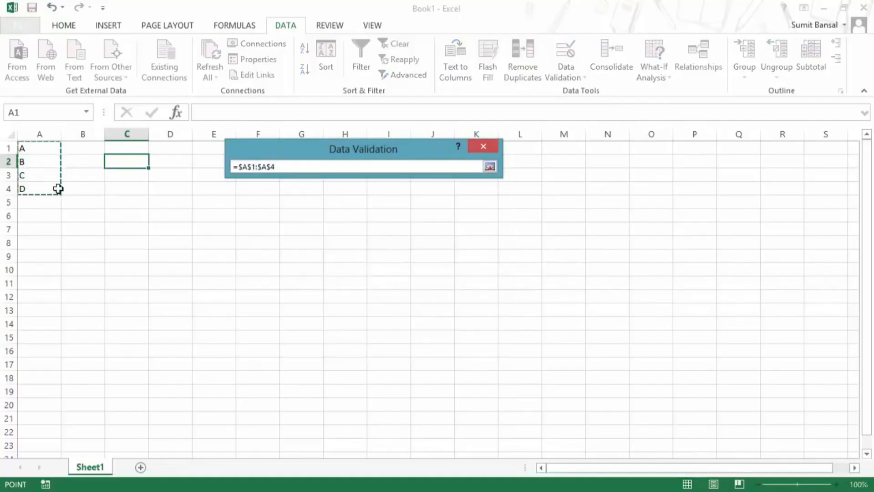
left_click(490, 167)
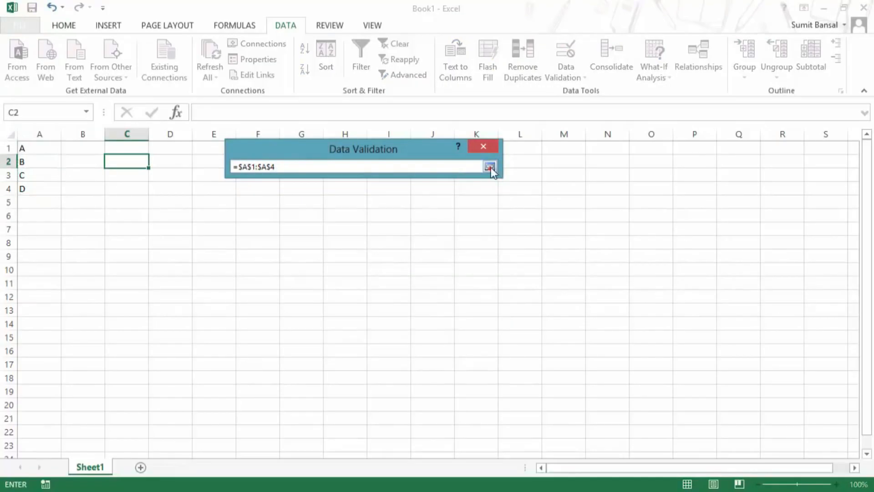
left_click(409, 340)
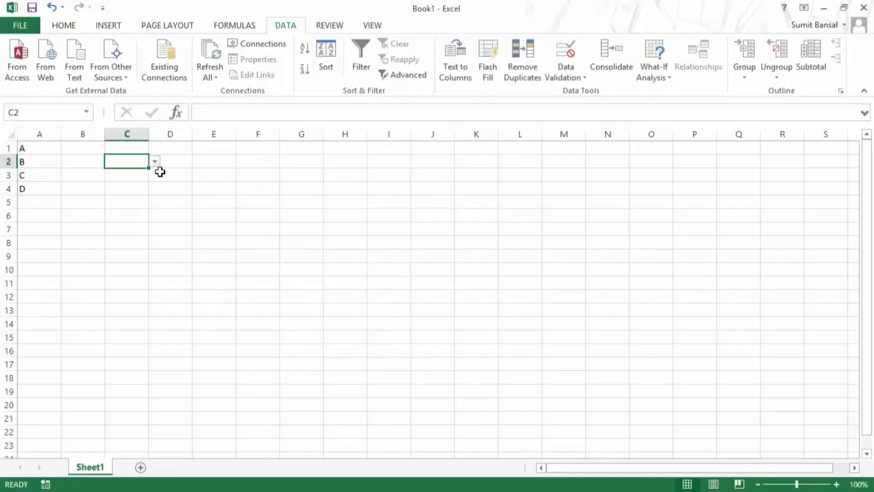
Pick A from C2's dropdown, then try typing E and cancel the error.
left_click(156, 162)
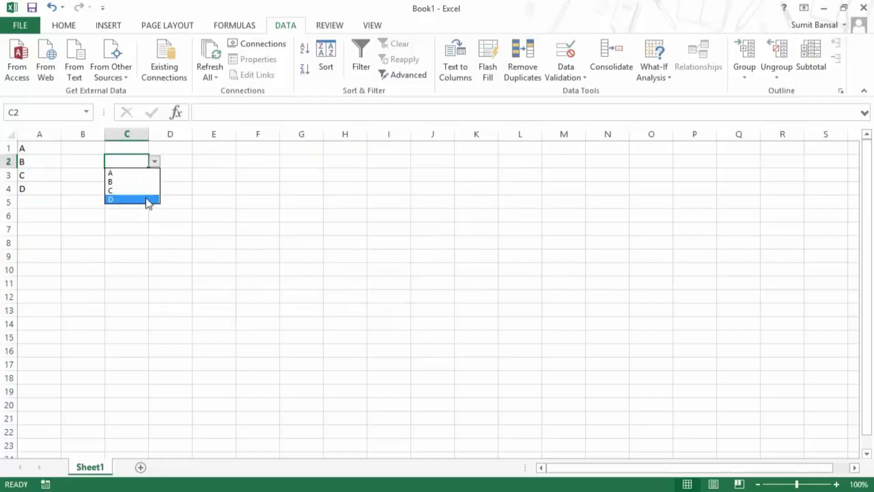
left_click(148, 174)
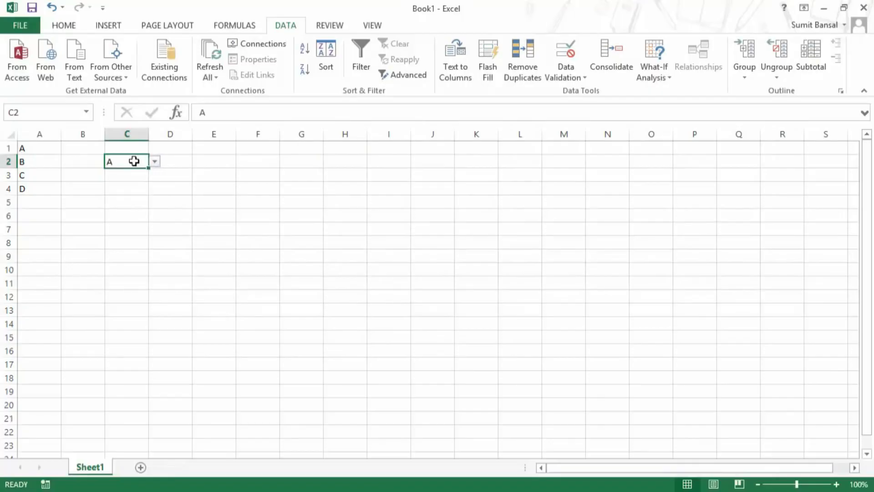
type("E")
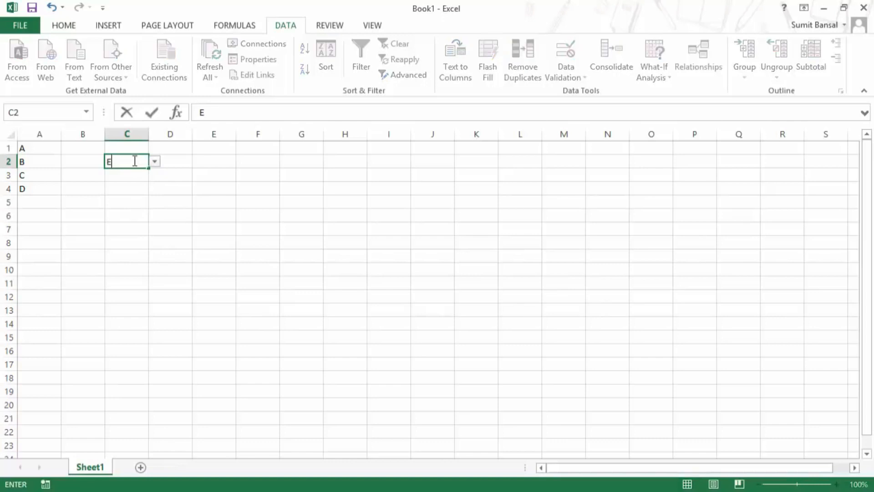
key("Return")
left_click_drag(362, 231, 177, 207)
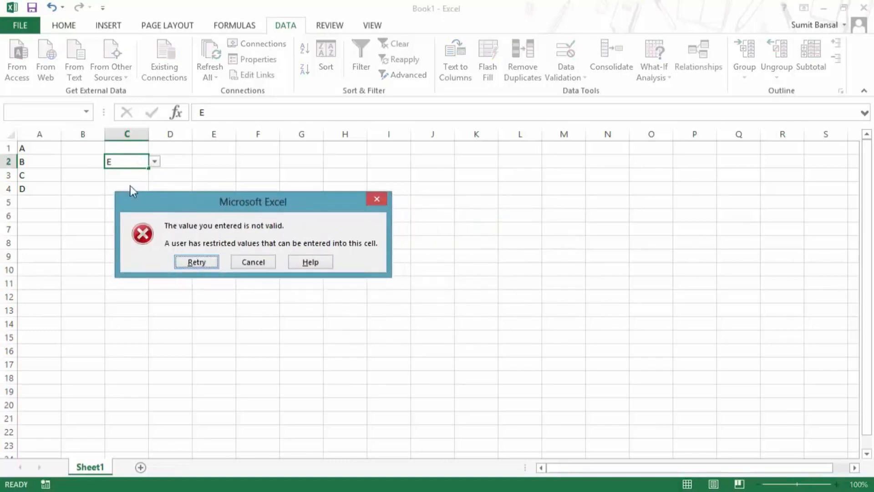
left_click(256, 262)
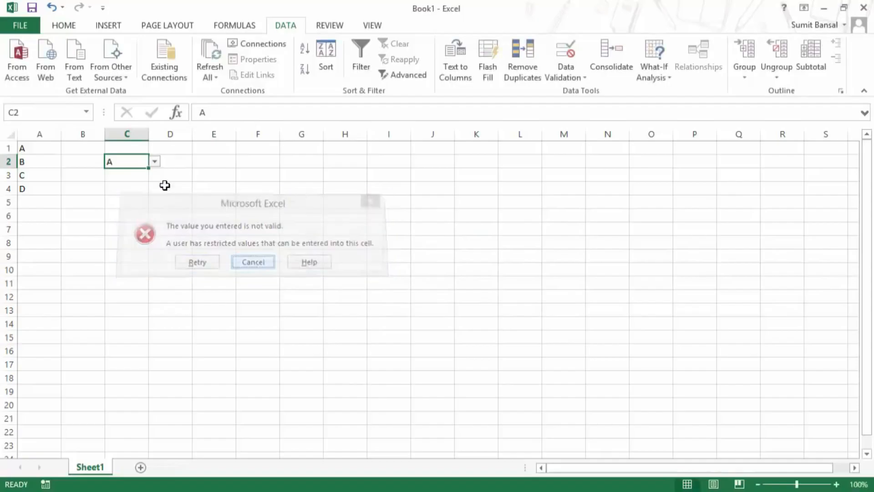
Reopen and close C2's dropdown without changes, then select cell C4.
left_click(155, 162)
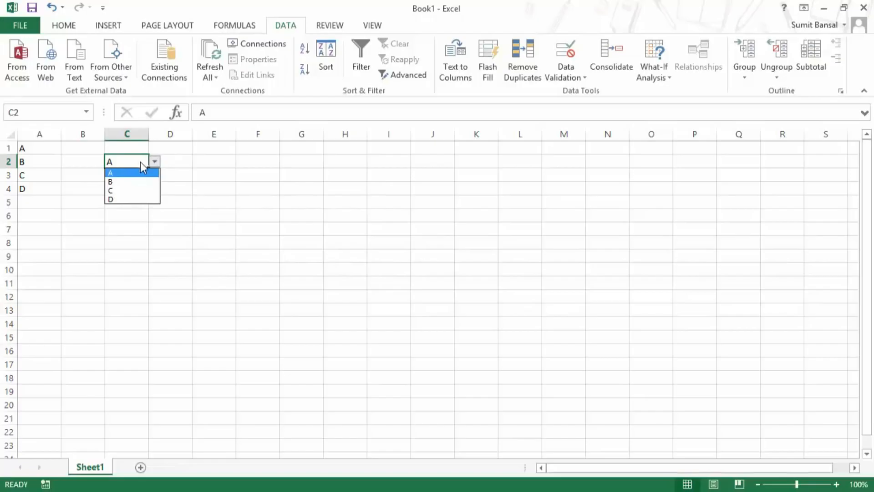
left_click(63, 169)
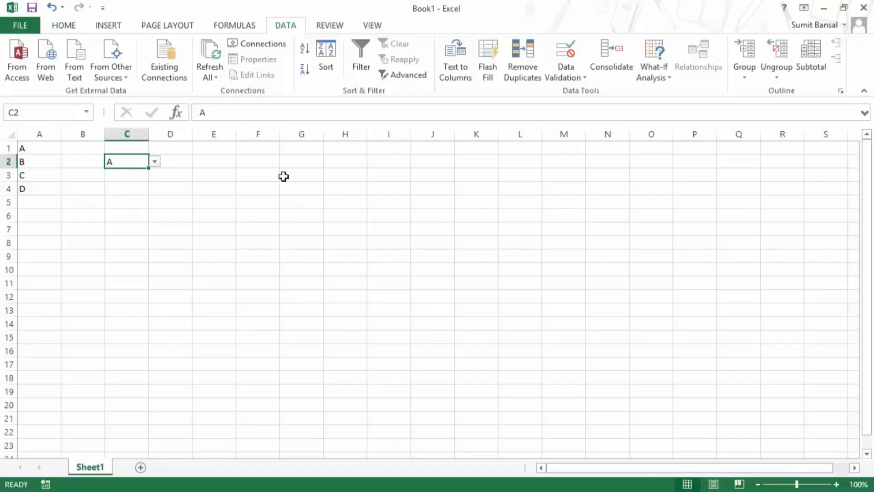
left_click(123, 184)
Open Data Validation for C4, try Date, and review its comparison options.
left_click(575, 79)
left_click(583, 93)
left_click(326, 218)
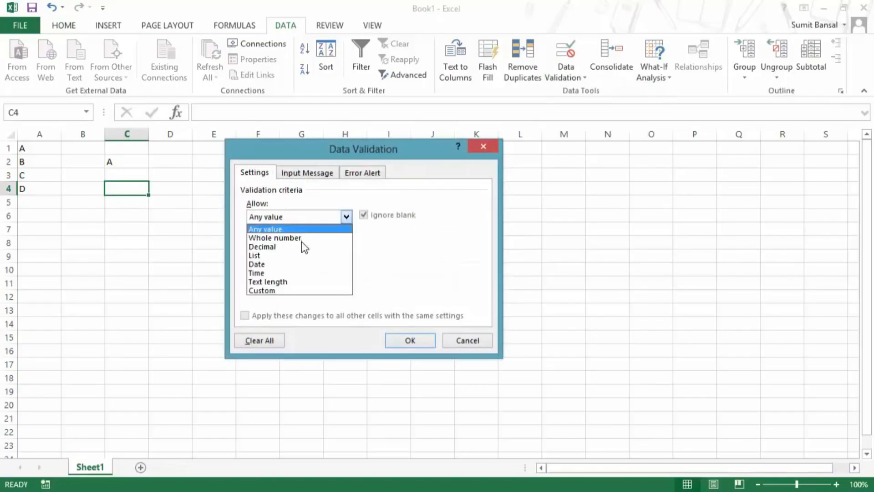
left_click(294, 264)
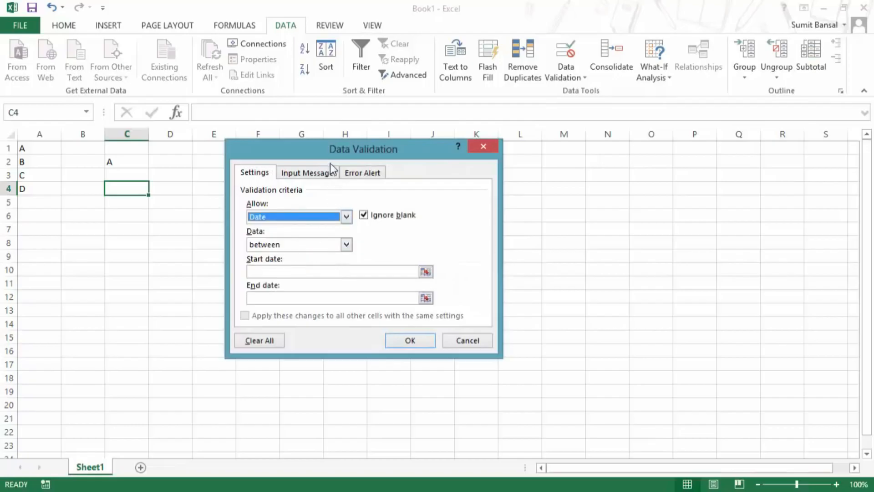
left_click_drag(330, 152, 342, 133)
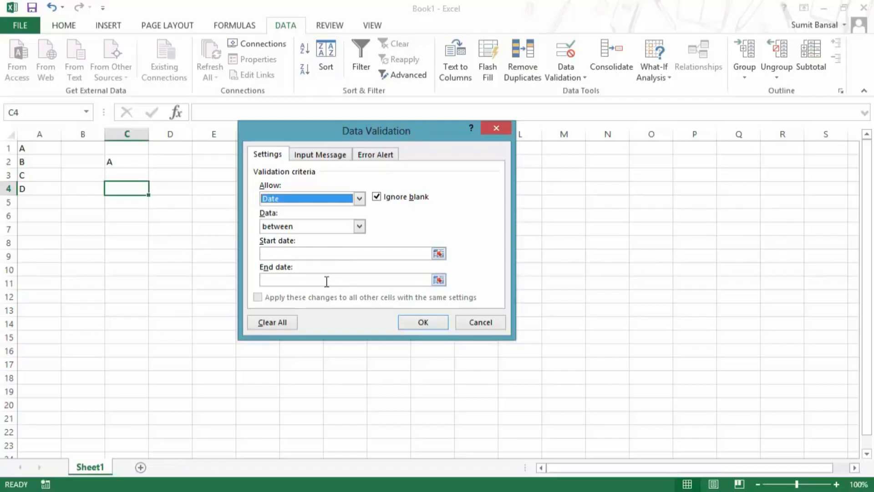
left_click(321, 228)
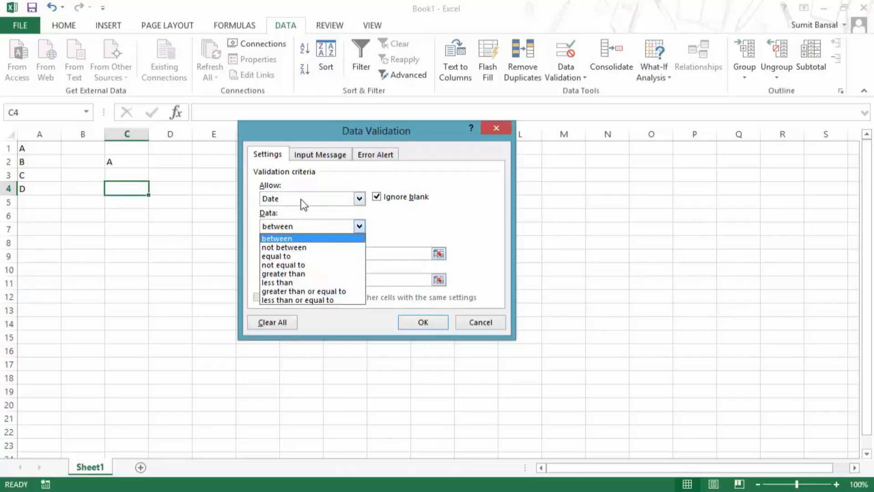
left_click(303, 203)
Switch the allowed type through Time to Text length, between, ready for the minimum.
left_click(306, 201)
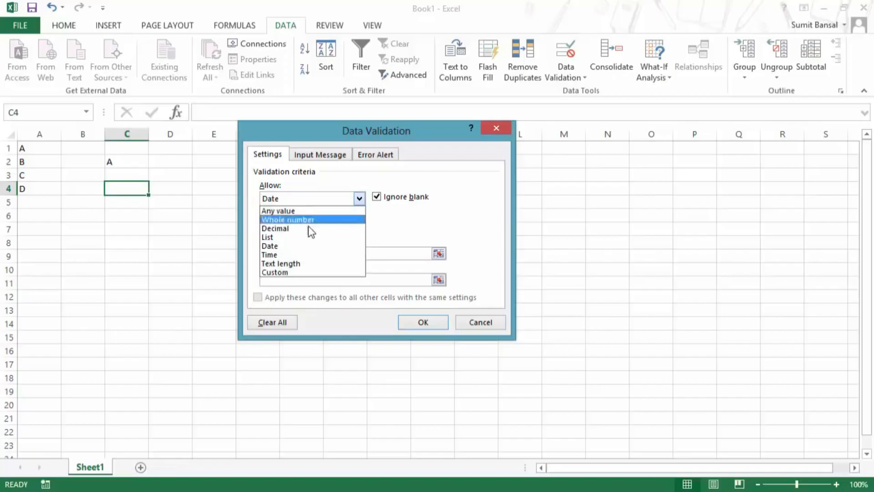
left_click(301, 255)
left_click(359, 197)
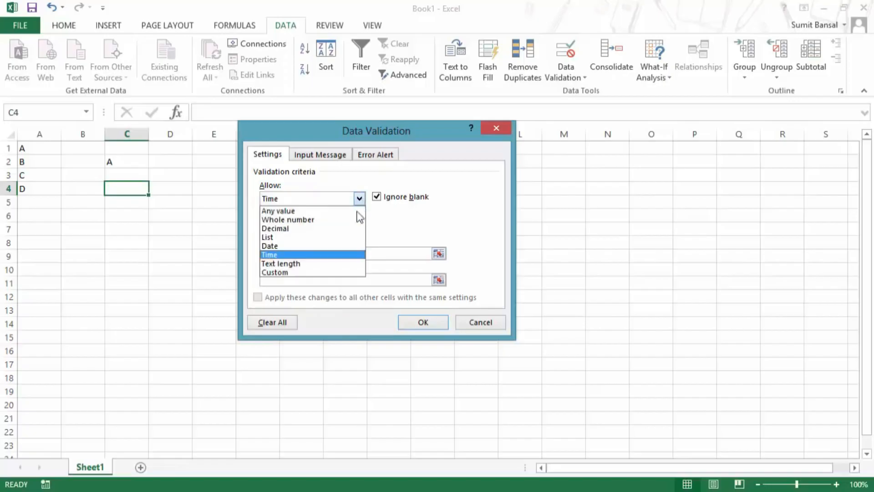
left_click(341, 263)
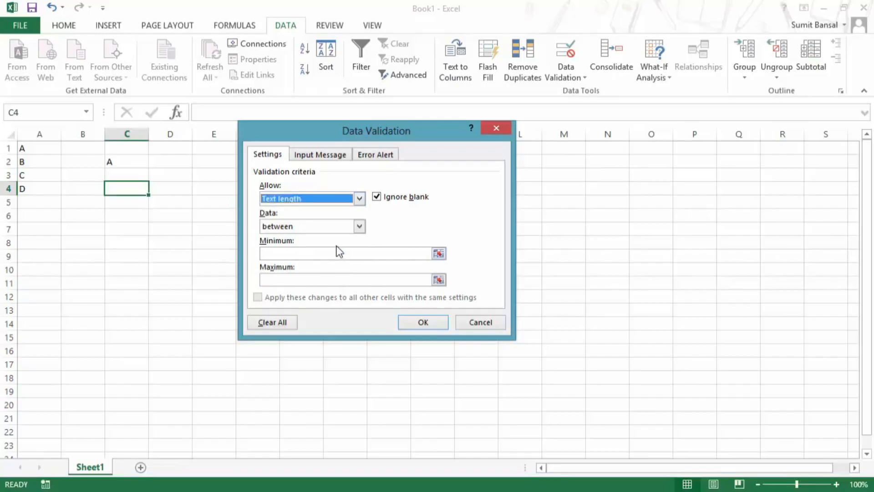
left_click(321, 252)
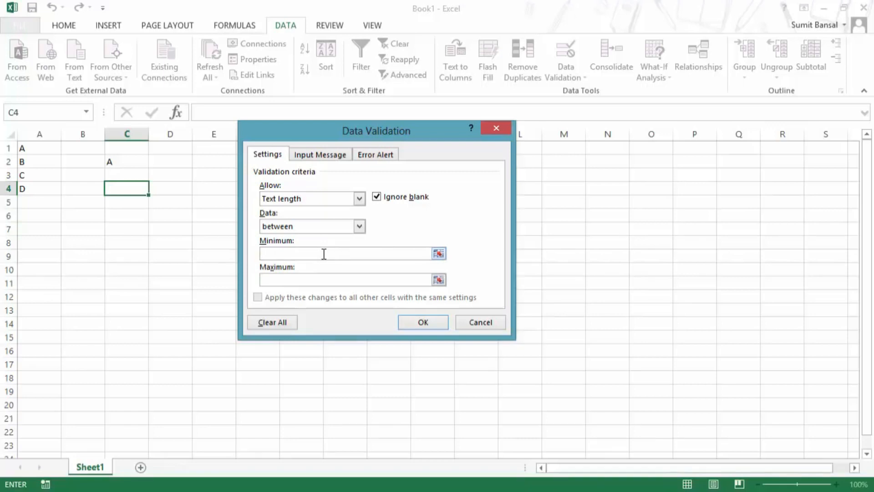
Limit C4 to a text length between 10 and 15 characters.
type("10")
left_click(317, 280)
type("15")
left_click(433, 321)
Test C4 with 12345 and dismiss the too-short error.
double_click(135, 188)
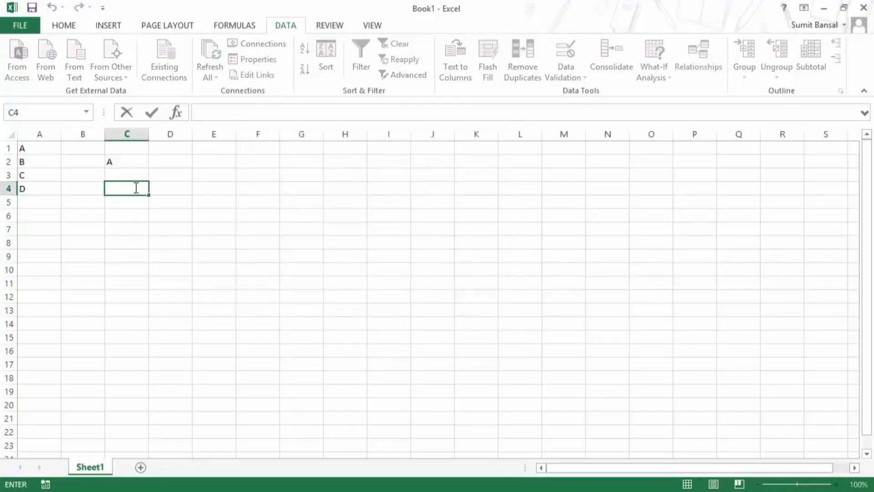
type("12345")
key("Return")
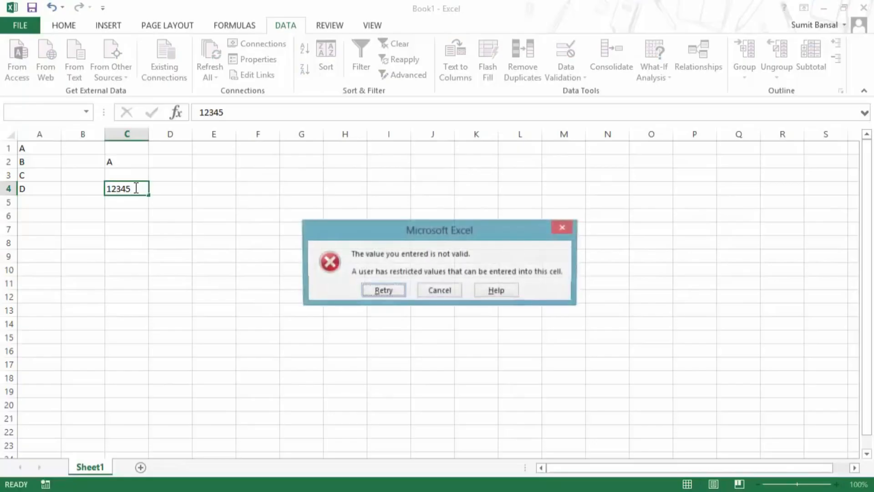
left_click_drag(324, 228, 188, 224)
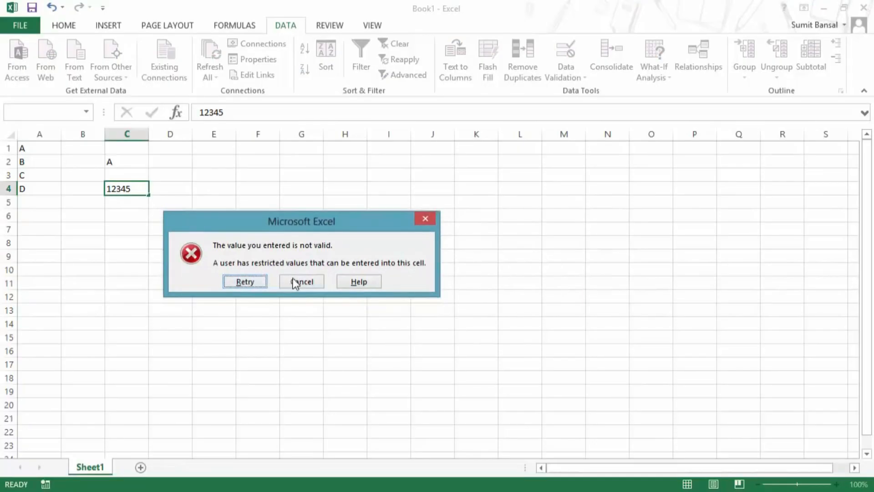
left_click(425, 219)
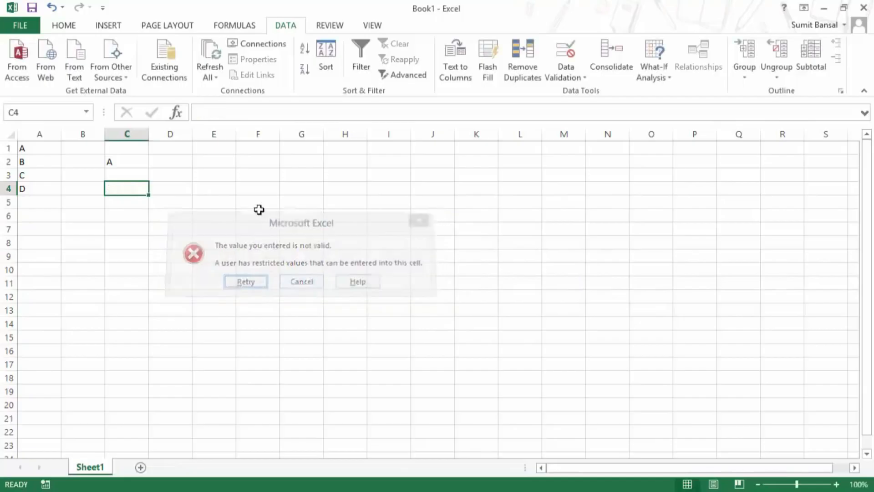
Enter sixteen 1s, retry trimmed to 15 digits so it's accepted, then clear C4.
double_click(141, 190)
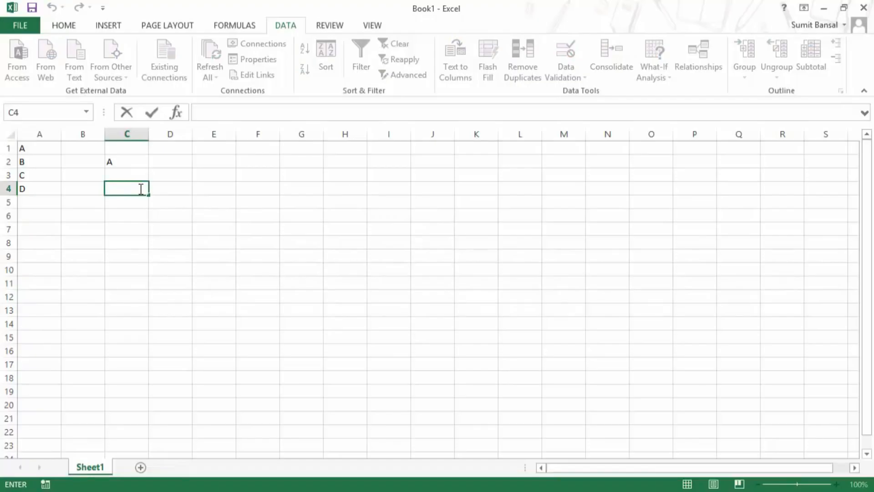
type("1111111111111111")
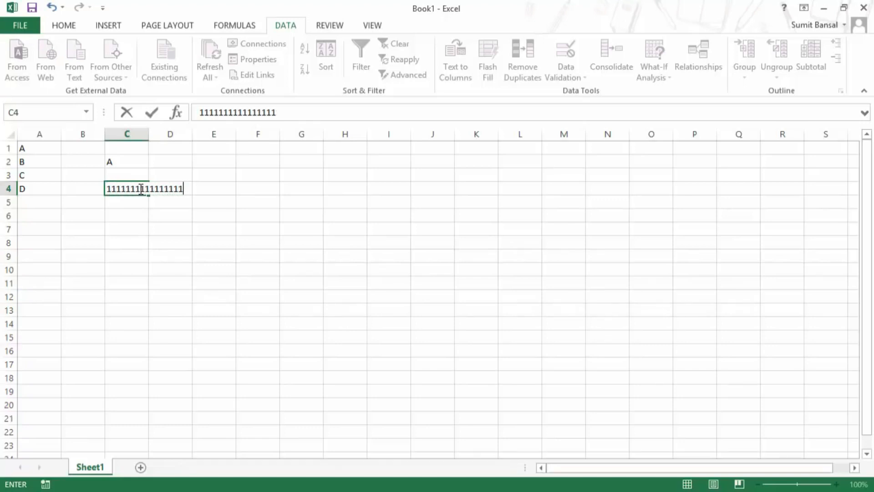
key("Return")
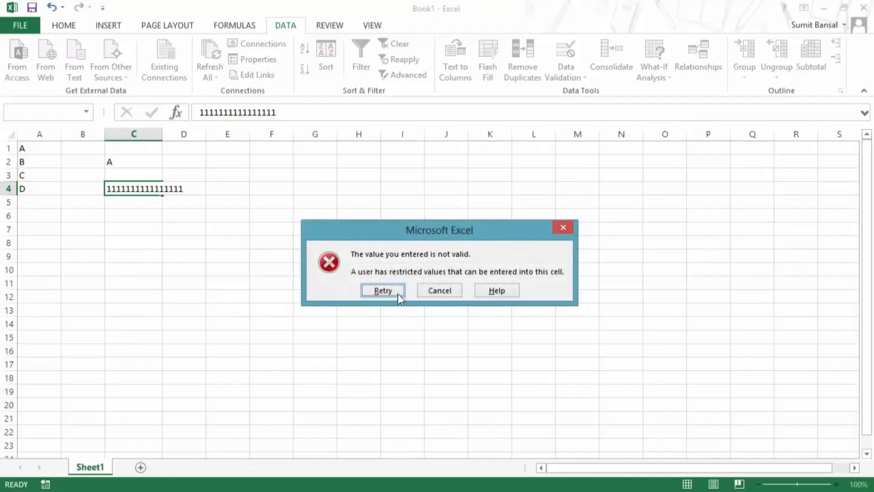
left_click(398, 296)
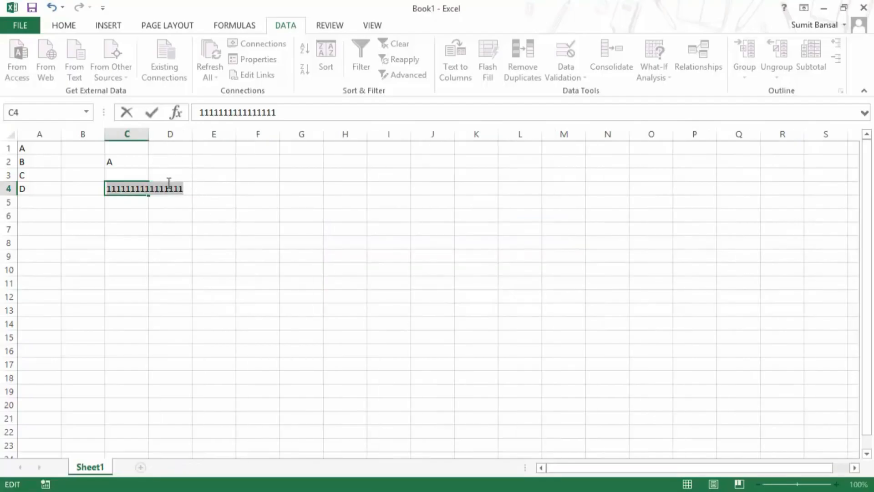
key("End")
key("BackSpace")
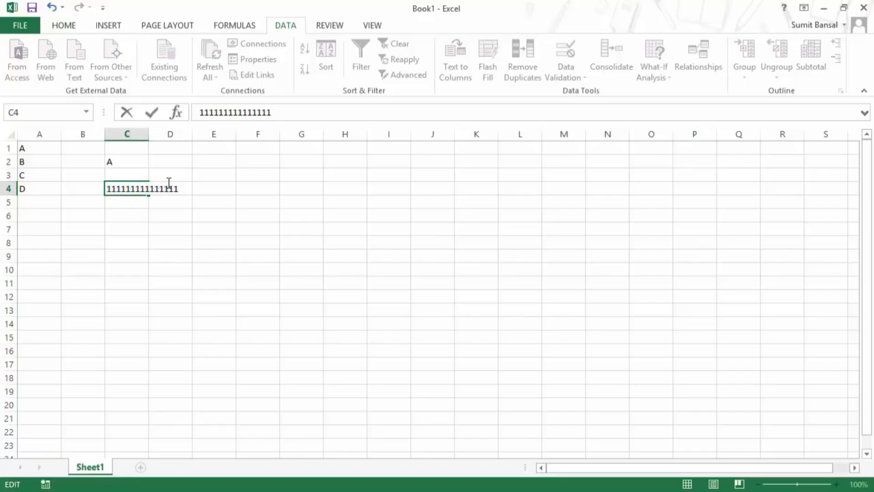
key("Return")
left_click(148, 191)
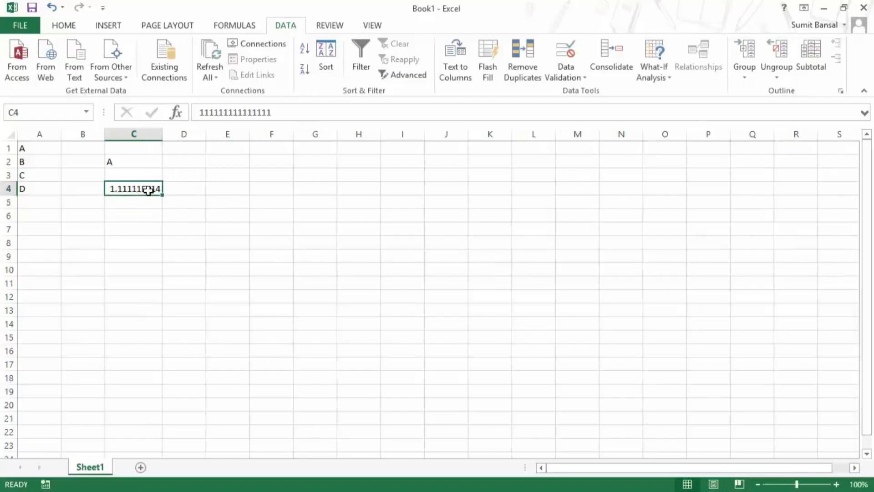
key("Delete")
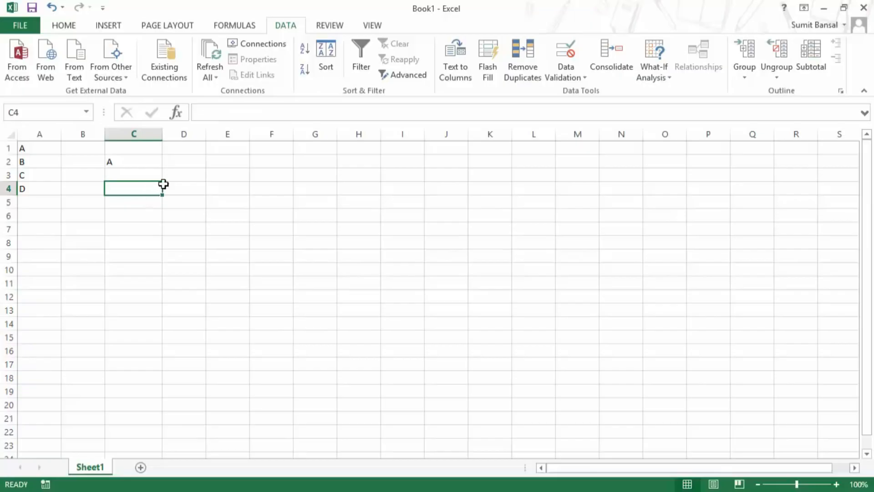
Give C4 a Custom validation rule with the formula =ISBLANK(C4).
left_click(577, 81)
left_click(579, 96)
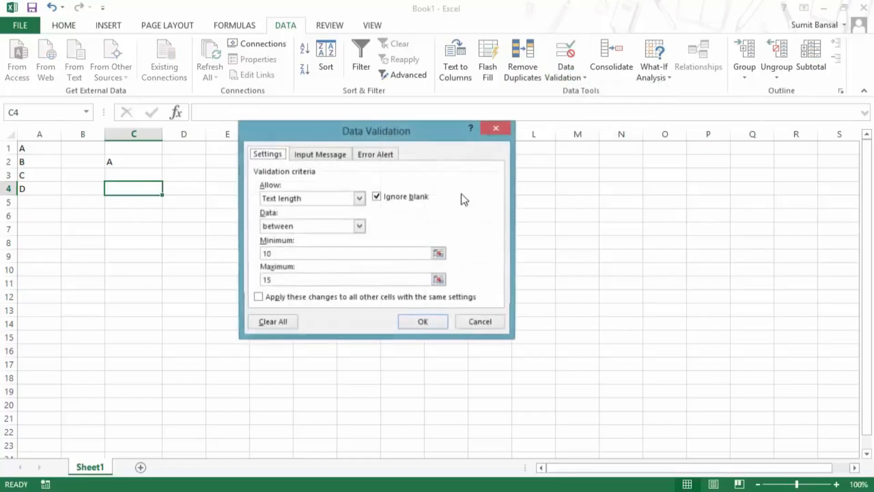
left_click(311, 199)
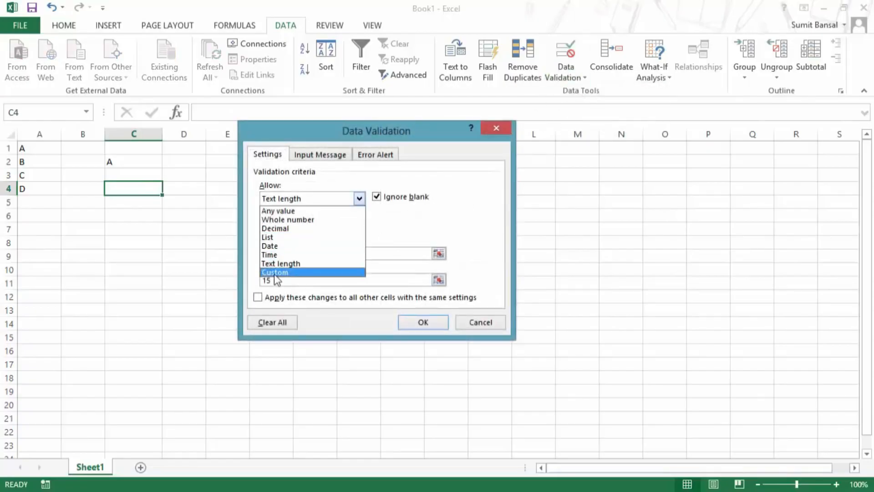
left_click(293, 272)
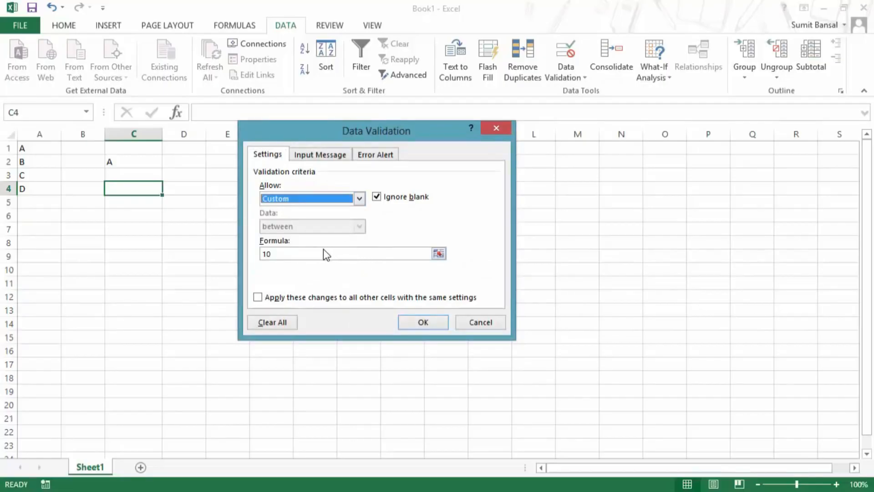
left_click_drag(289, 254, 255, 258)
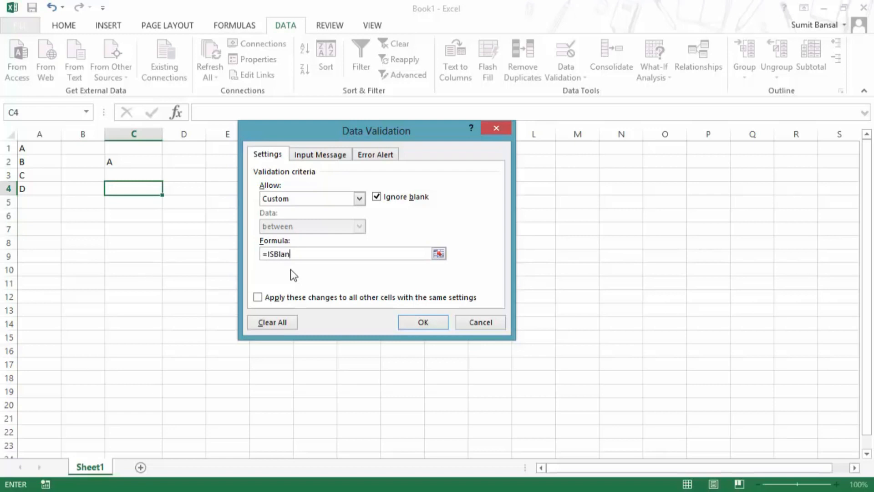
type("(")
left_click(137, 187)
type(")")
left_click(412, 322)
Test the rule by entering a name in C4, then cancel the rejected entry.
left_click(142, 190)
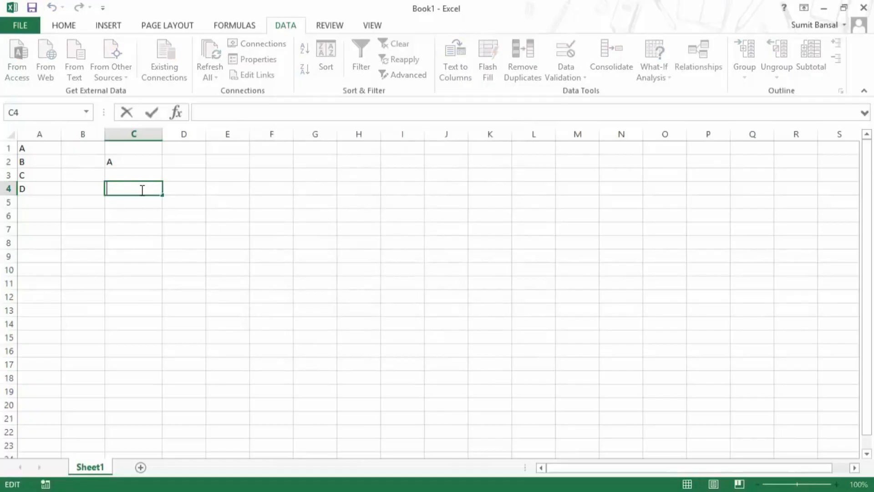
type("Sumit")
key("Return")
left_click_drag(367, 238, 241, 193)
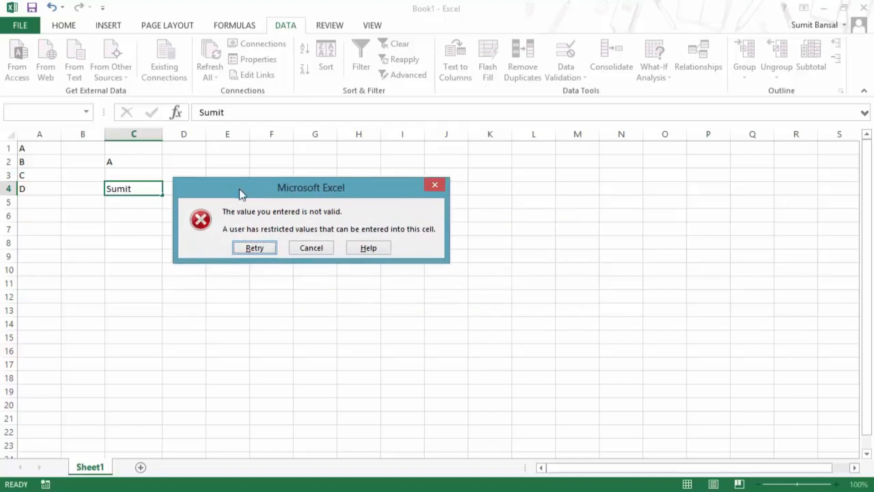
left_click(313, 248)
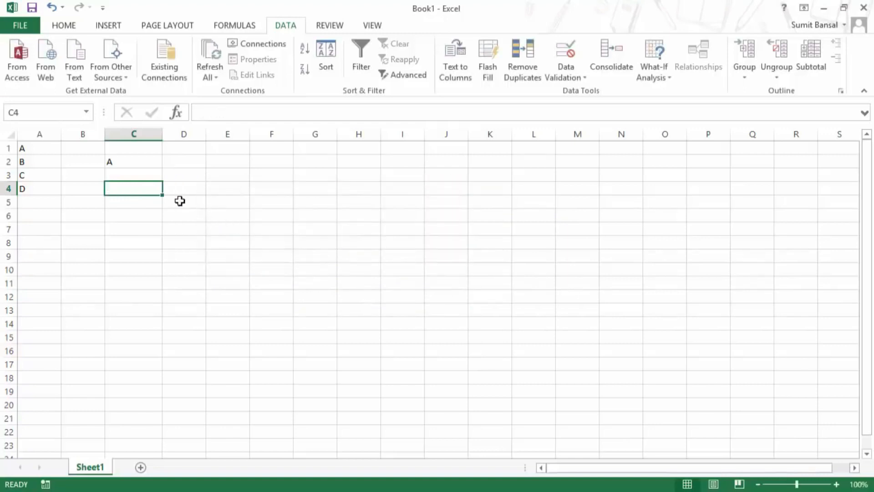
left_click(586, 80)
left_click(580, 90)
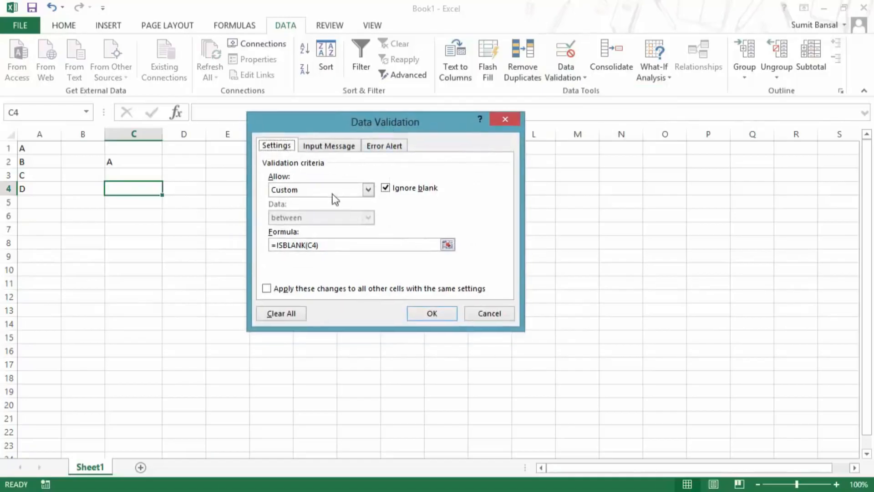
left_click_drag(346, 247, 264, 246)
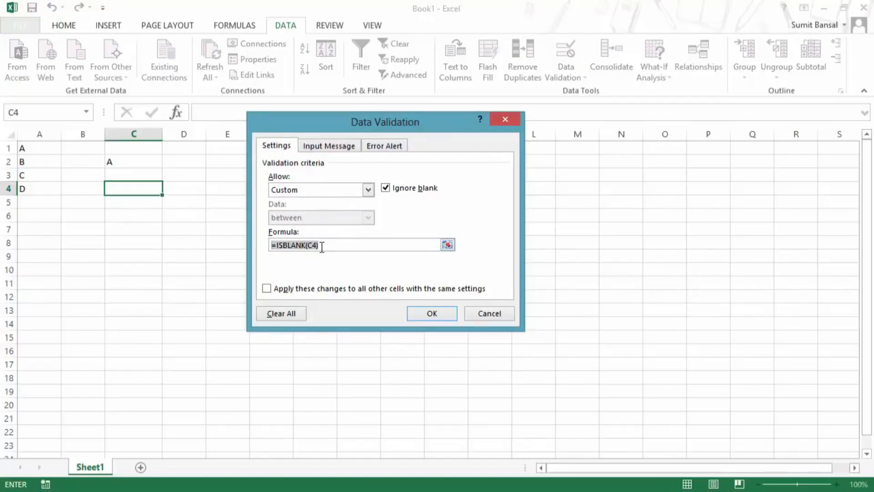
type("=Left(")
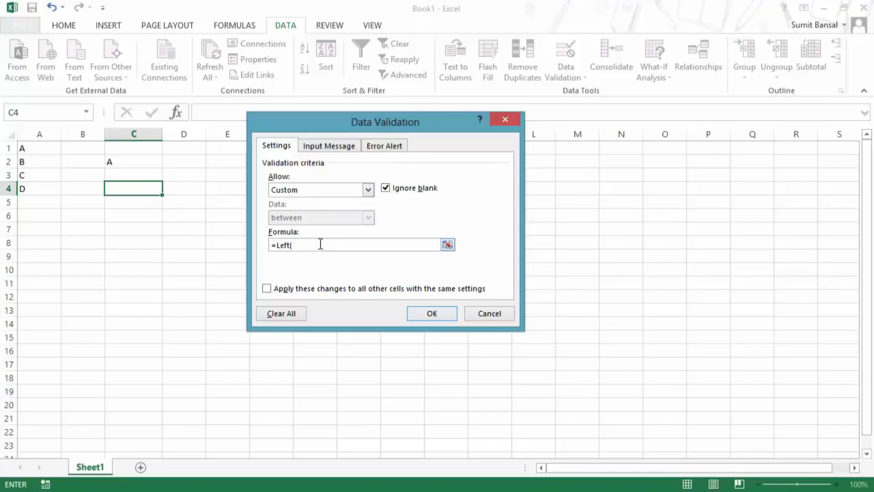
key("Escape")
left_click(233, 191)
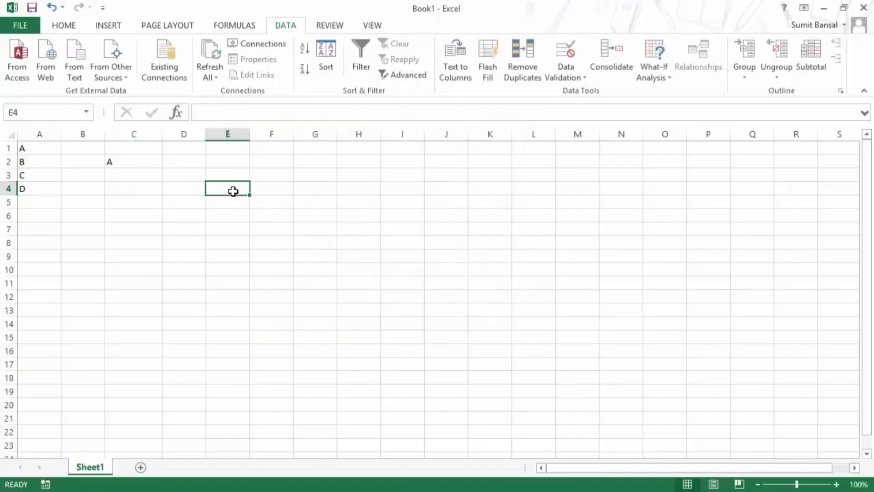
Retest C4 by entering a name again and dismiss the invalid-value error.
key("Left")
key("Left")
key("Right")
key("Right")
key("Left")
key("Left")
type("Sumit")
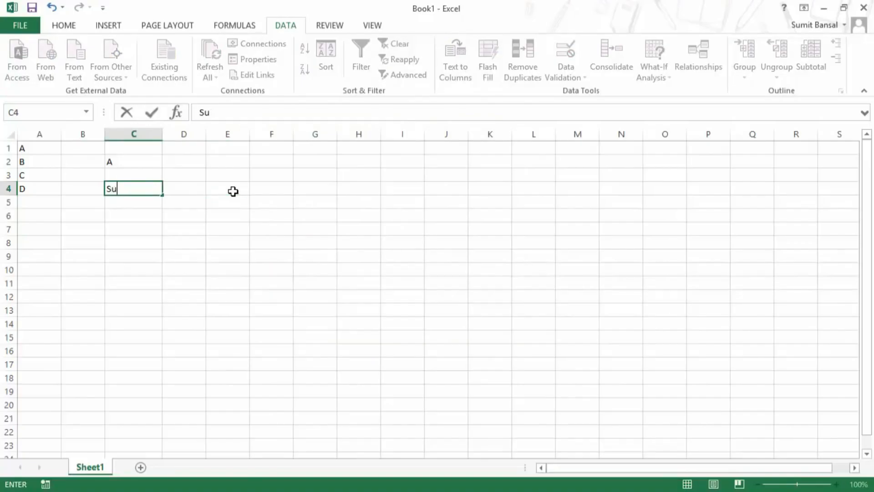
key("Return")
key("Escape")
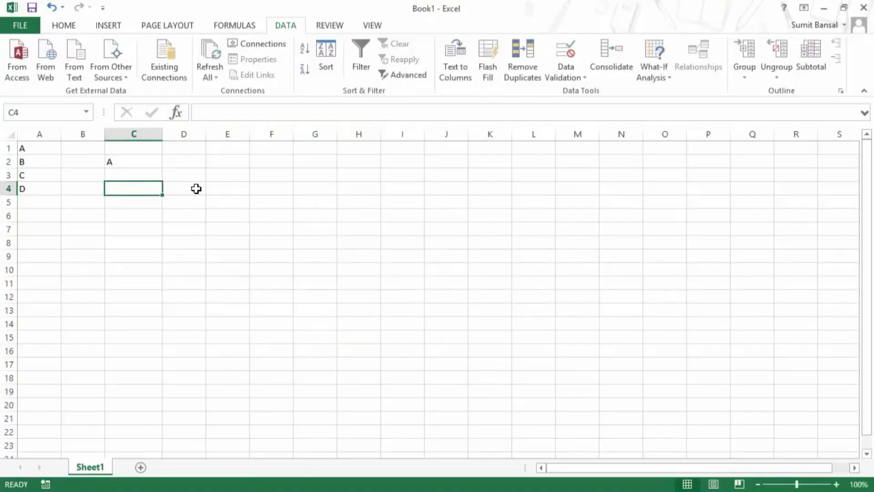
Enter a name starting with S in C5.
left_click(152, 205)
type("Sumiut")
key("BackSpace")
key("BackSpace")
type("t")
key("Tab")
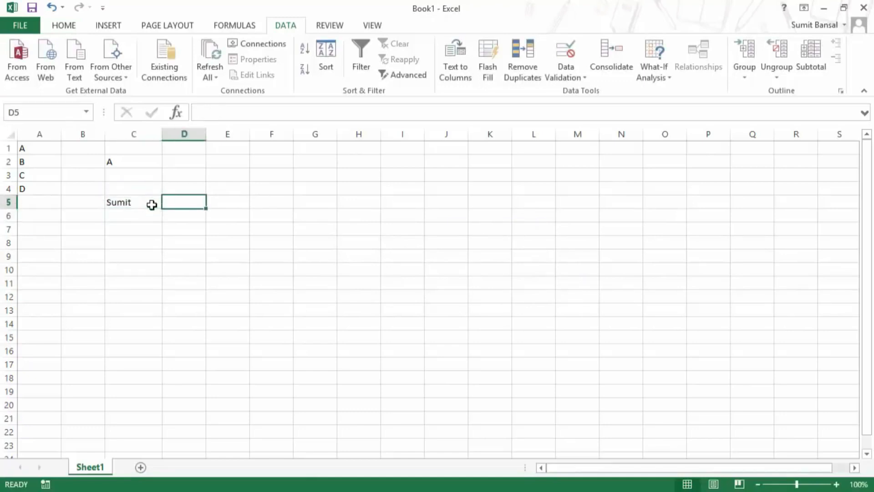
Enter =LEFT(C5,1)="S" in D5 to check that C5 starts with S.
type("=le")
key("Tab")
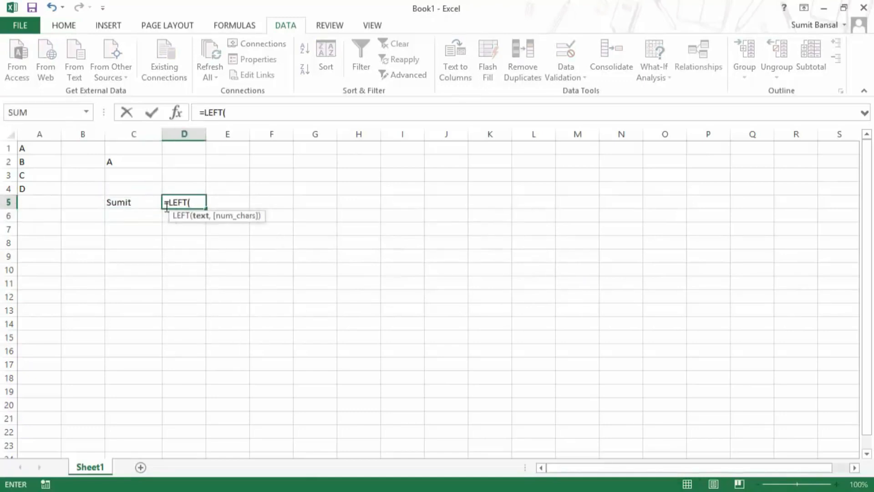
left_click(140, 204)
type(",")
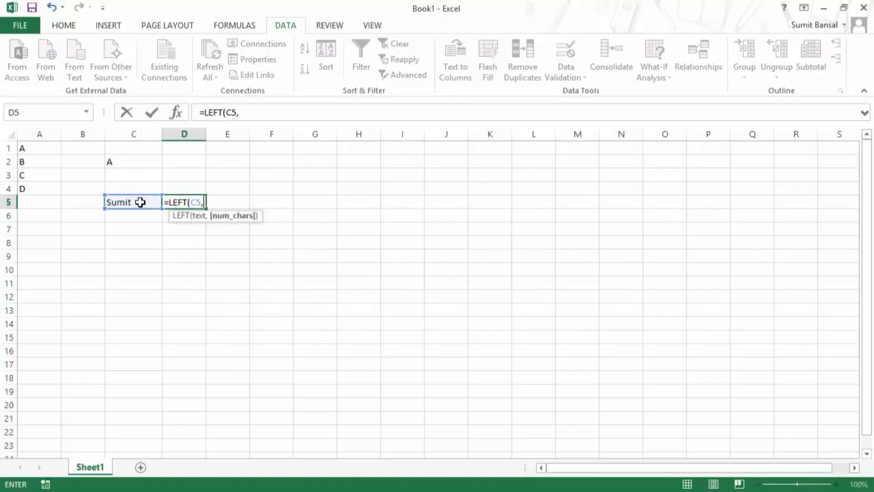
type("1)=")
type("\"S\"")
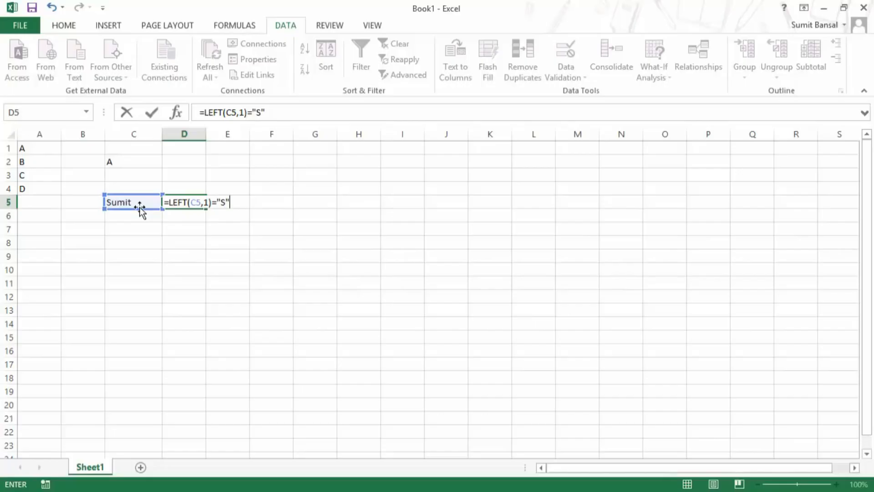
key("Return")
Review D5's formula, then clear C5 so the check reads FALSE.
key("Up")
key("F2")
key("shift+Home")
left_click(141, 210)
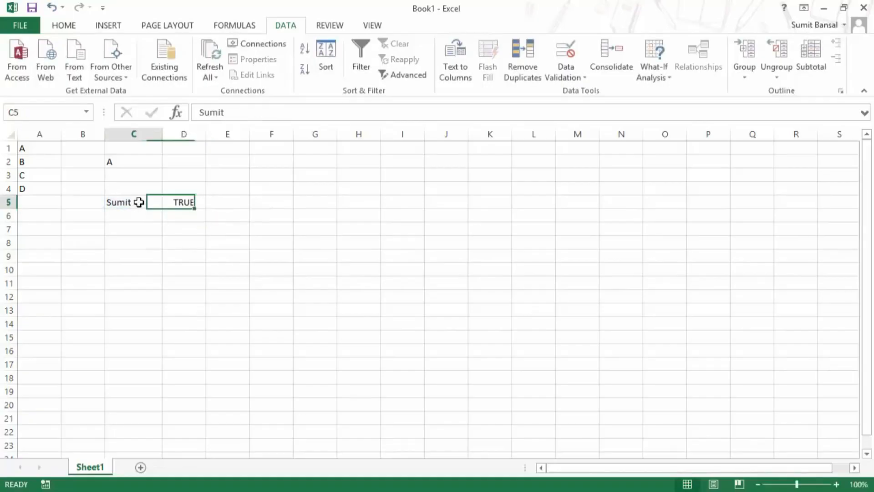
key("Delete")
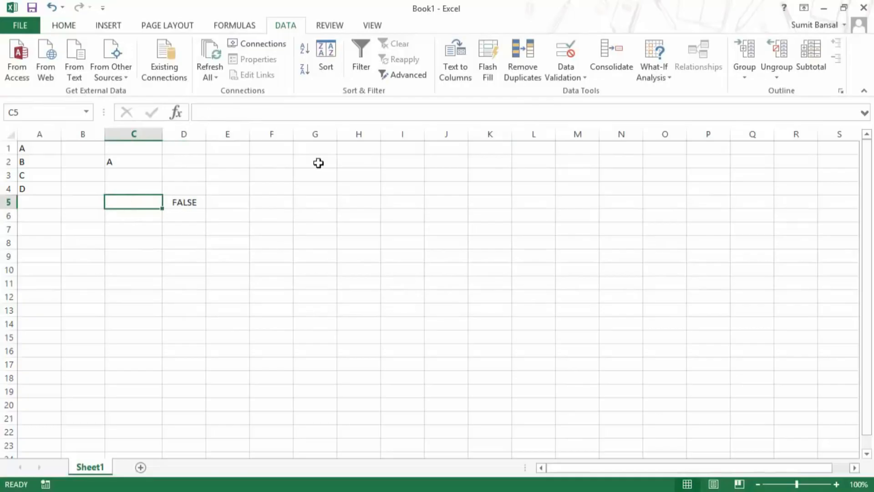
left_click(573, 82)
left_click(573, 86)
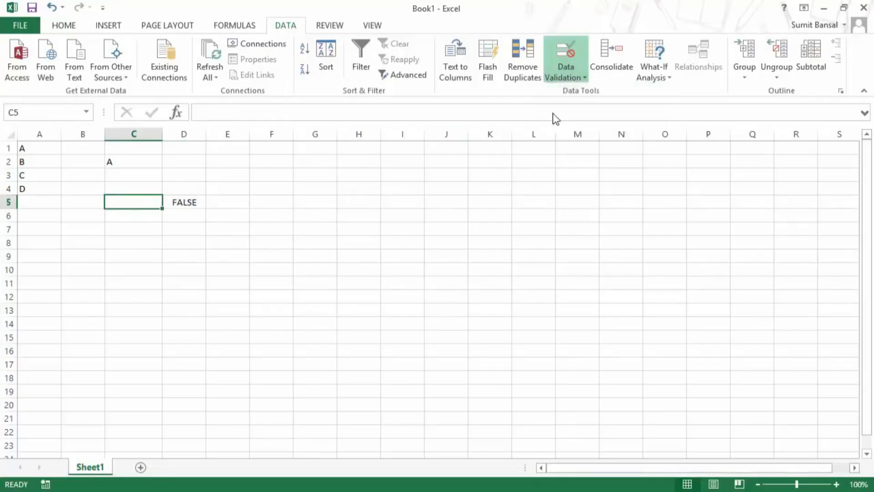
Choose Custom under Allow and enter =LEFT(C5,1)="S" as C5's validation formula.
left_click(319, 190)
left_click(321, 264)
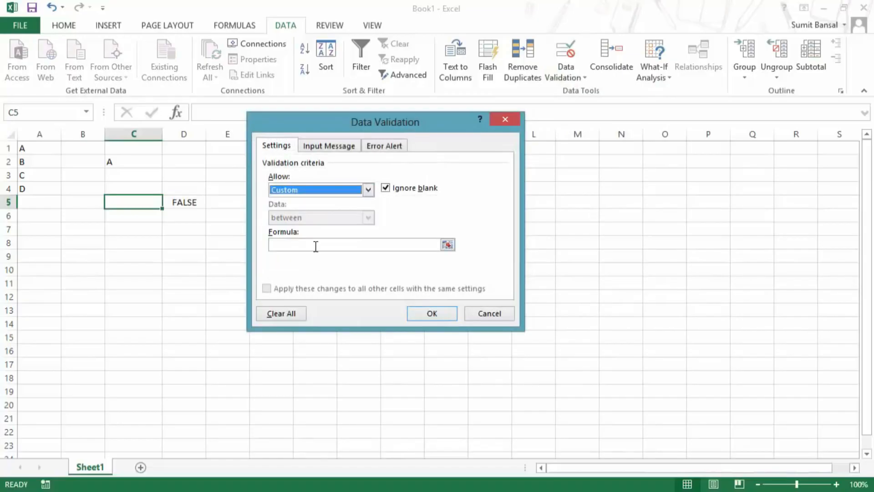
left_click(314, 244)
type("=LEFT(C5,1)=\"S\"")
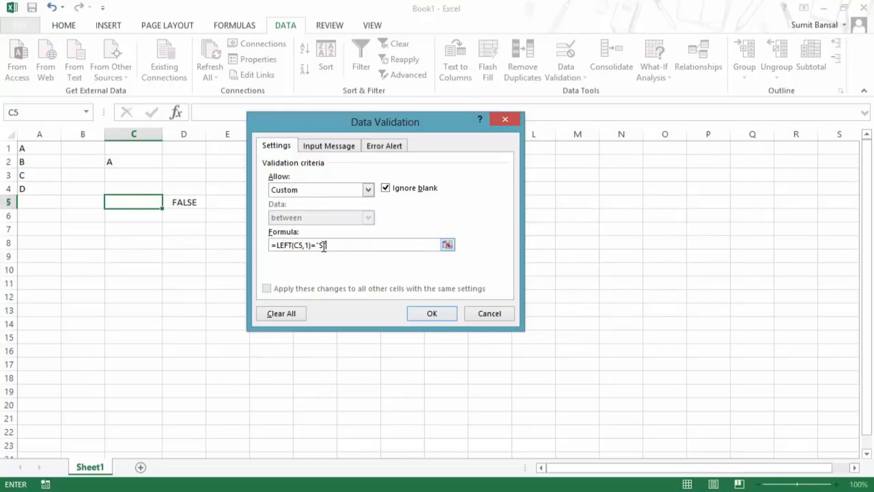
left_click(422, 314)
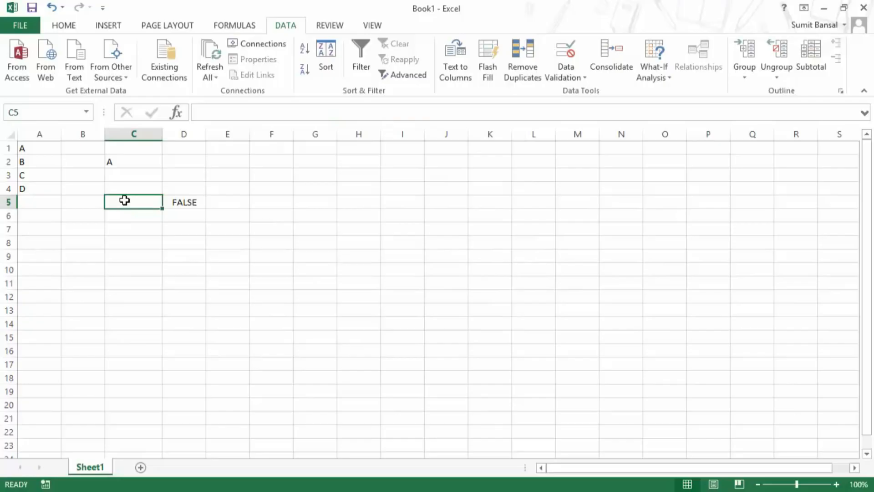
Enter names starting with S in C5, confirming the rule accepts them.
type("Susan")
key("Return")
left_click(124, 200)
type("Sumit")
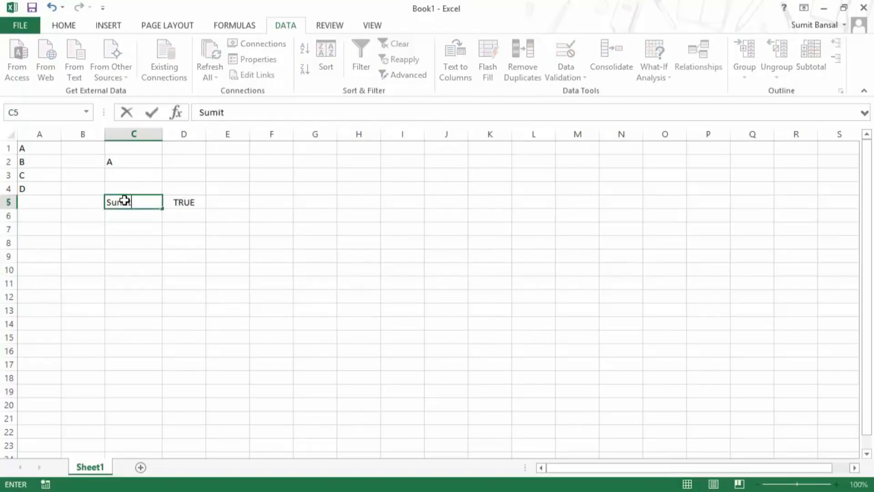
key("Return")
key("Up")
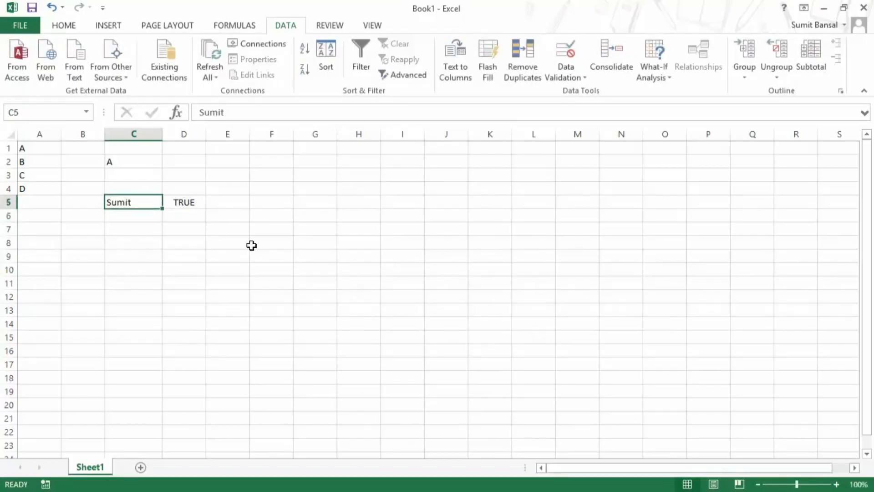
Test the rule with 'Trump Excel' in C5 and cancel the error alert.
type("Trump Excel")
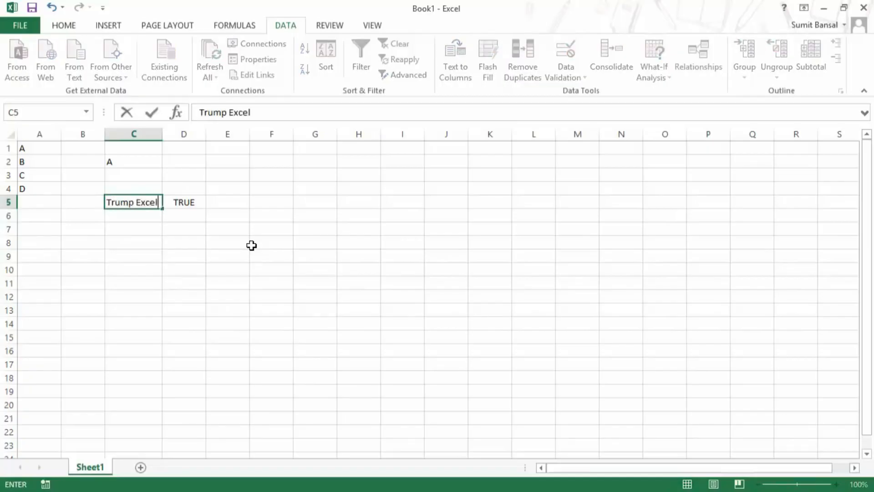
key("Return")
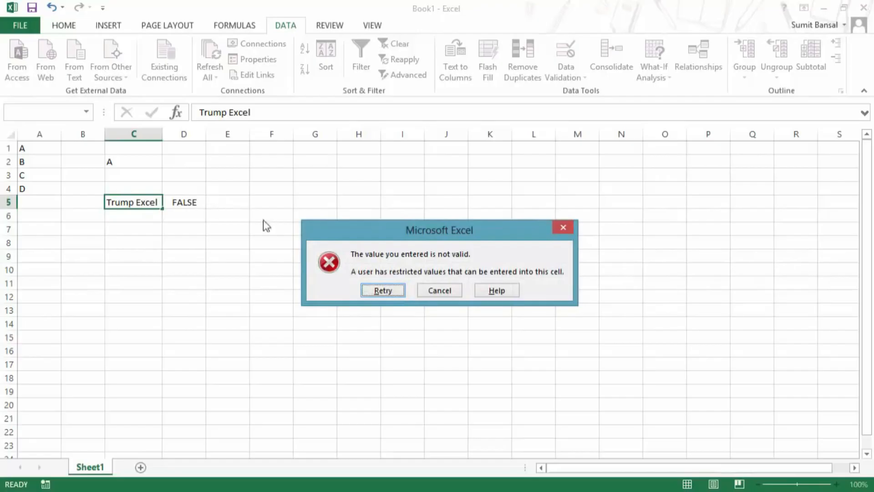
left_click(433, 286)
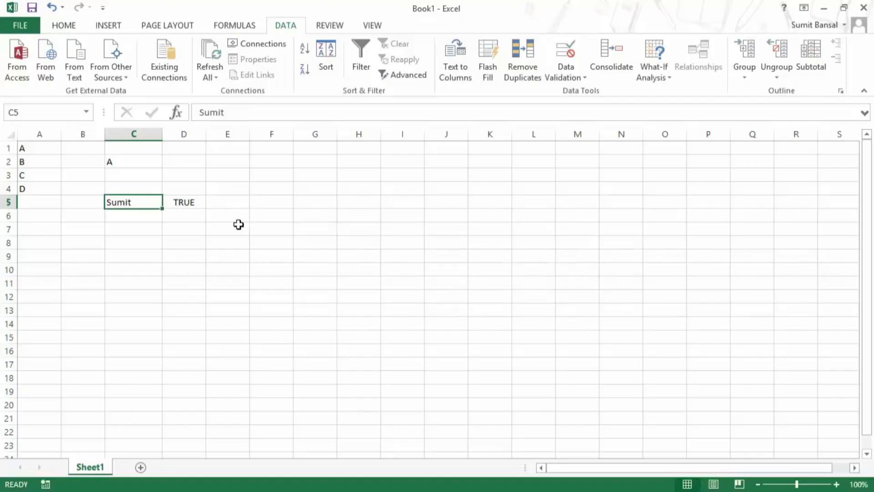
left_click(573, 78)
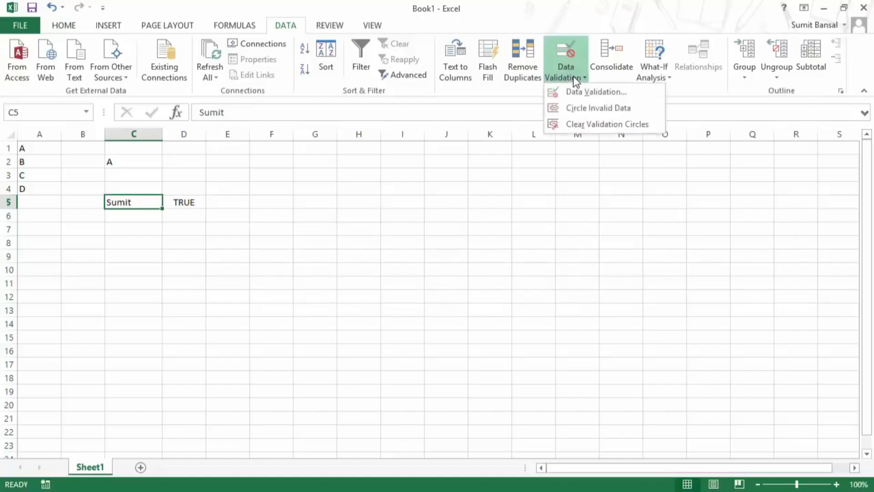
left_click(578, 92)
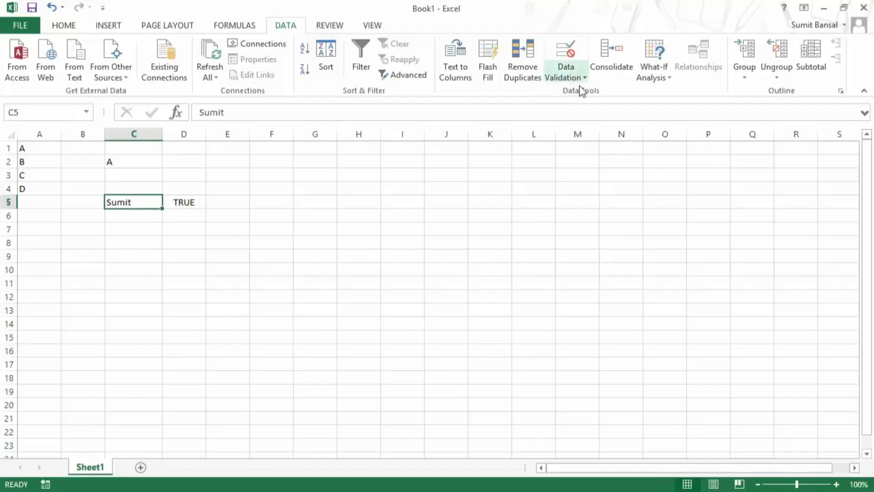
left_click(577, 79)
left_click(580, 94)
left_click_drag(421, 148, 428, 166)
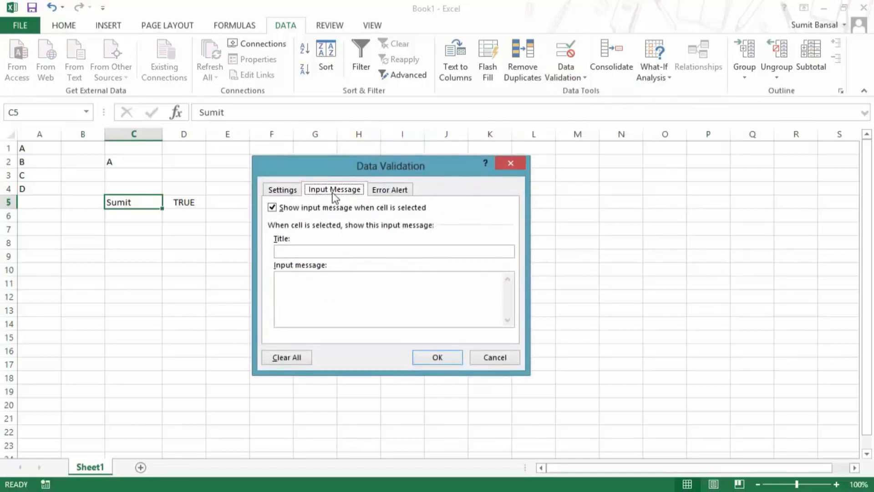
left_click(303, 250)
left_click(273, 209)
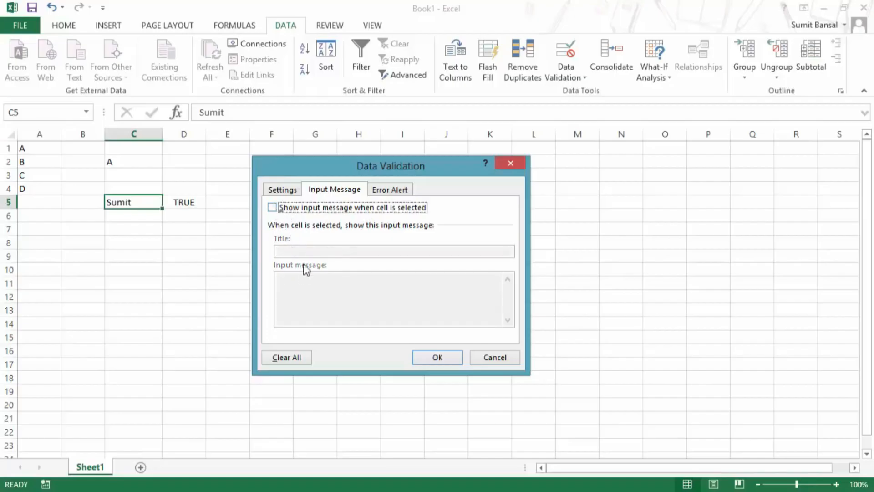
left_click(273, 208)
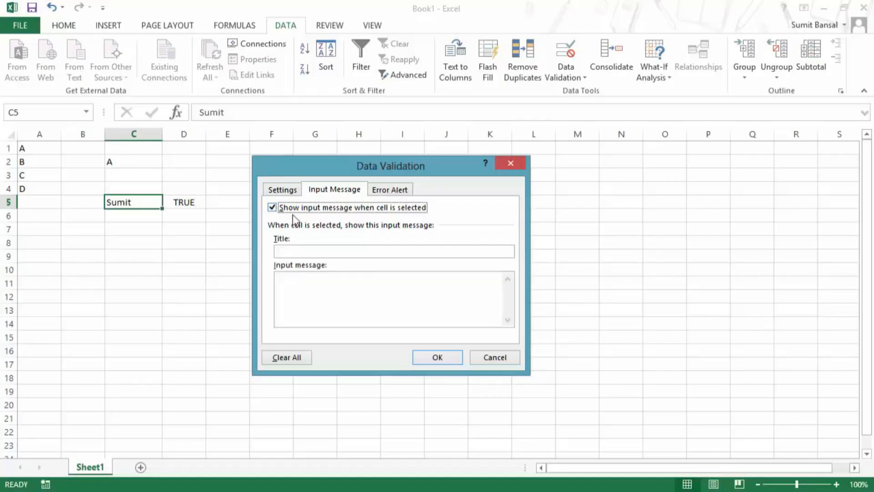
left_click(305, 252)
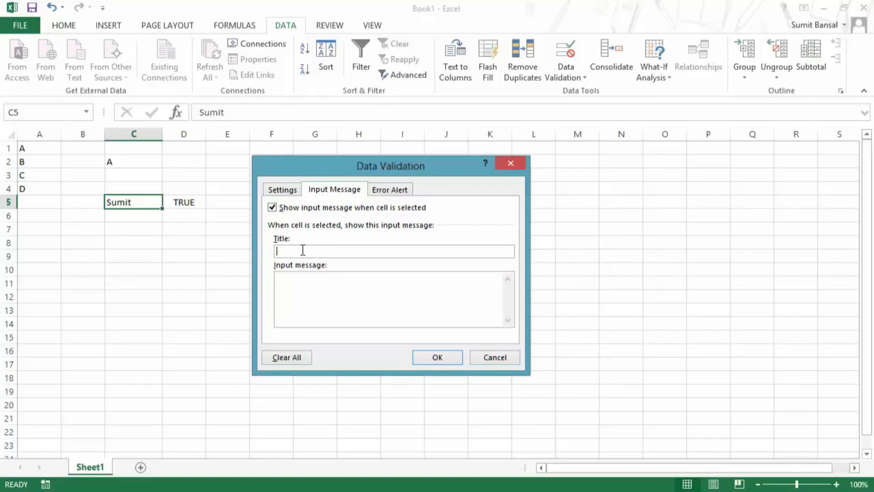
key("Escape")
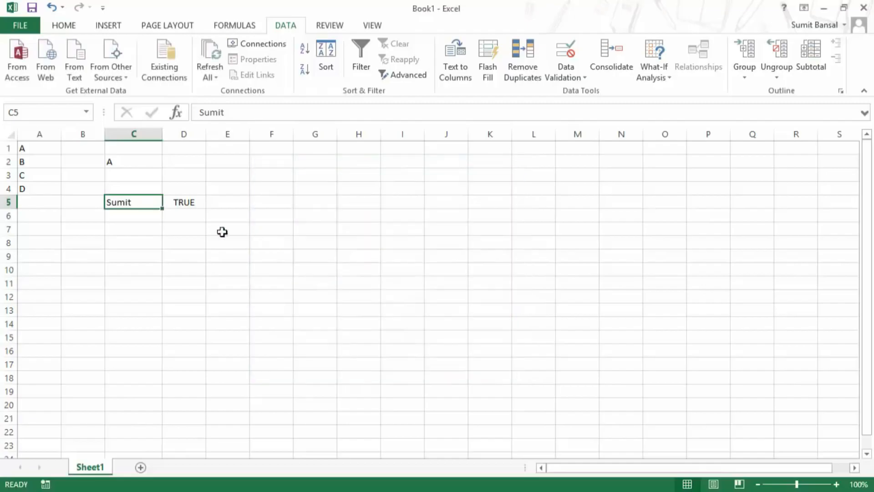
left_click(121, 228)
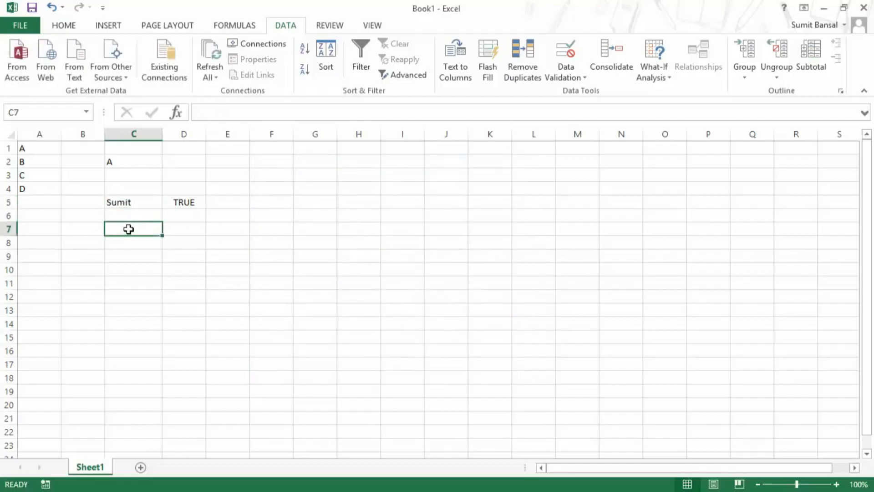
Restrict C7 to Date values between 1/9/2014 and 30/9/2014.
left_click(584, 75)
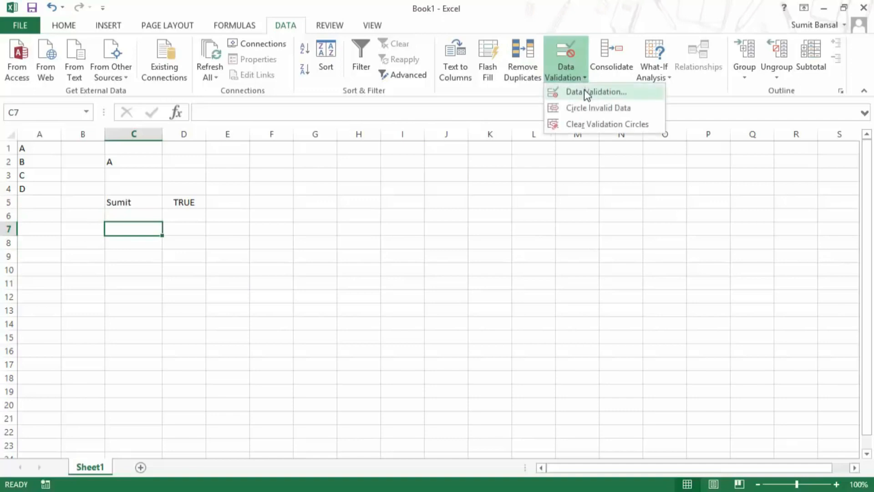
left_click(586, 91)
left_click(283, 189)
left_click(321, 230)
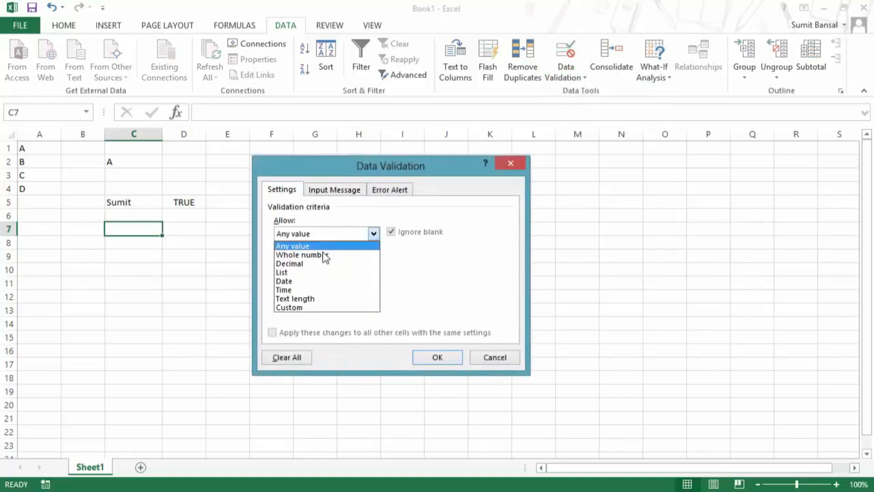
left_click(319, 278)
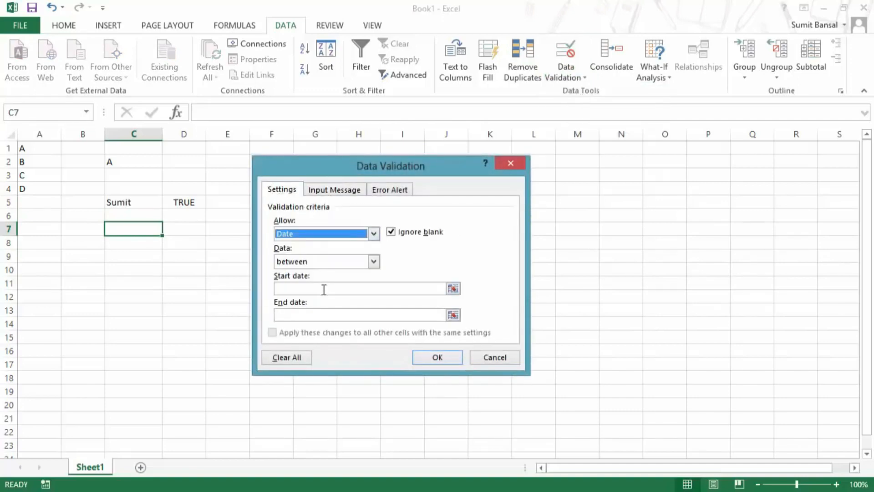
left_click(322, 288)
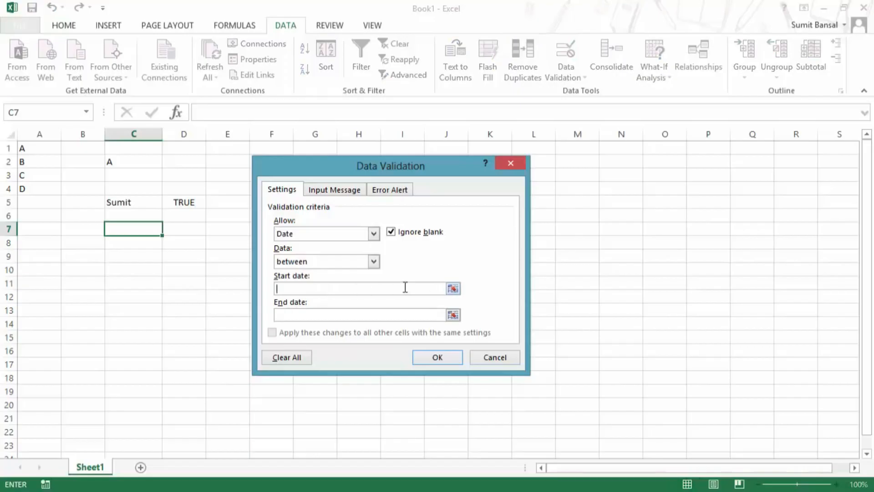
type("1/9/2014")
left_click(388, 315)
type("30/9/2014")
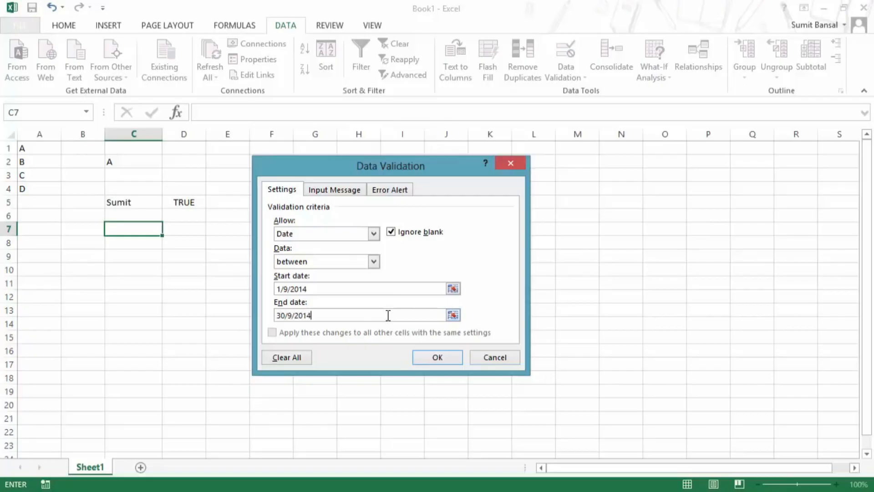
left_click(424, 356)
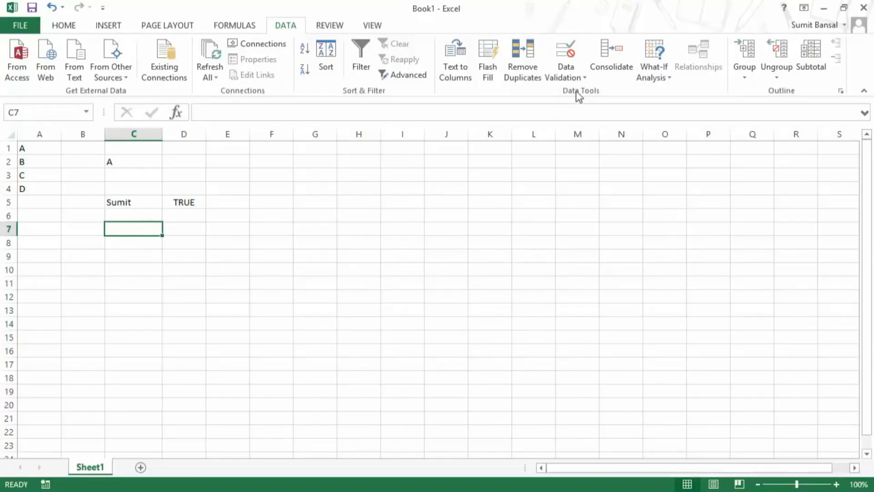
Give C7 the input message 'Only Date Allowed' with text 'Date Between 01/09/2014 and 30/09/2014'.
left_click(581, 78)
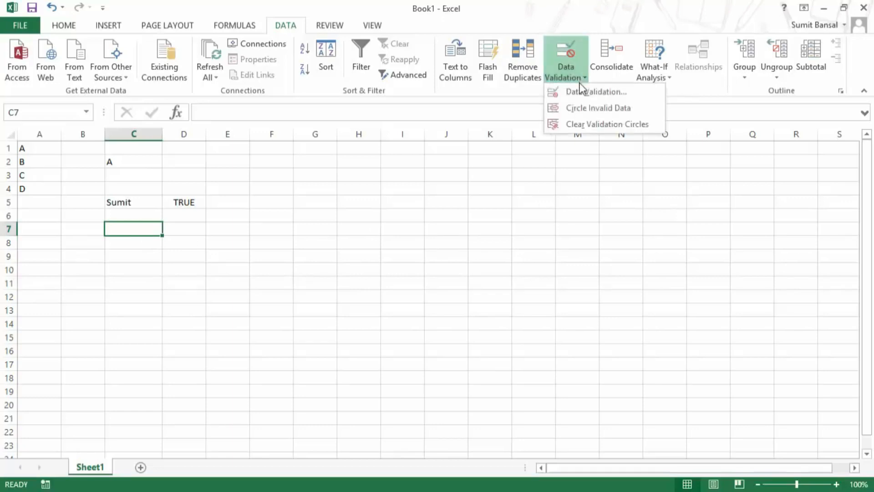
left_click(581, 90)
left_click(340, 197)
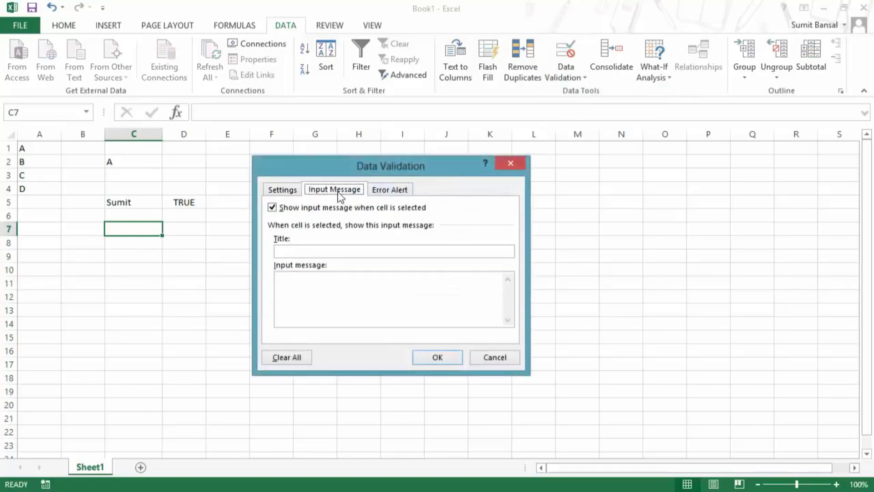
left_click(295, 251)
type("Only Date Allowed")
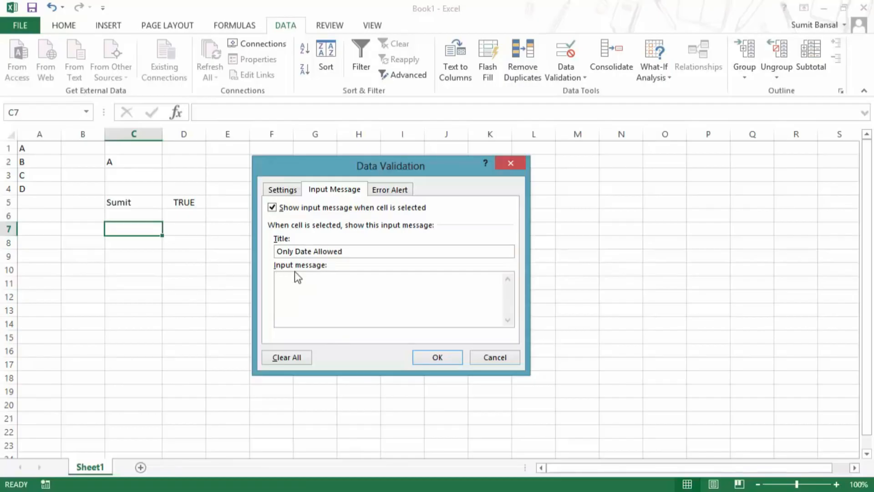
type("Date Between 01/09/2014 and ")
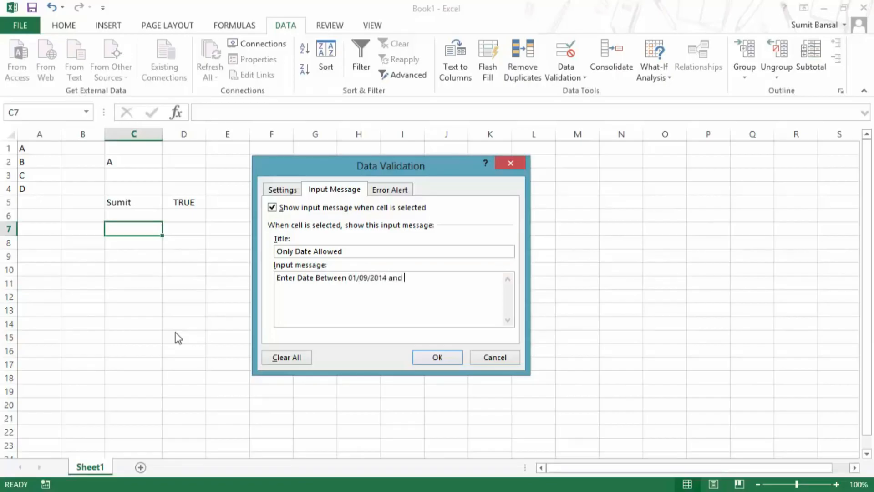
type("30/09/2014")
left_click(428, 358)
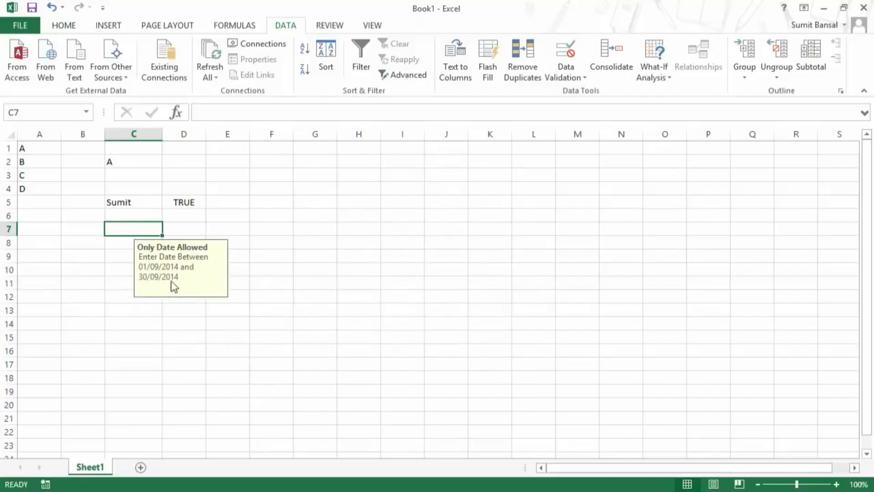
Select other cells and return to C7 to display its input message.
left_click(86, 257)
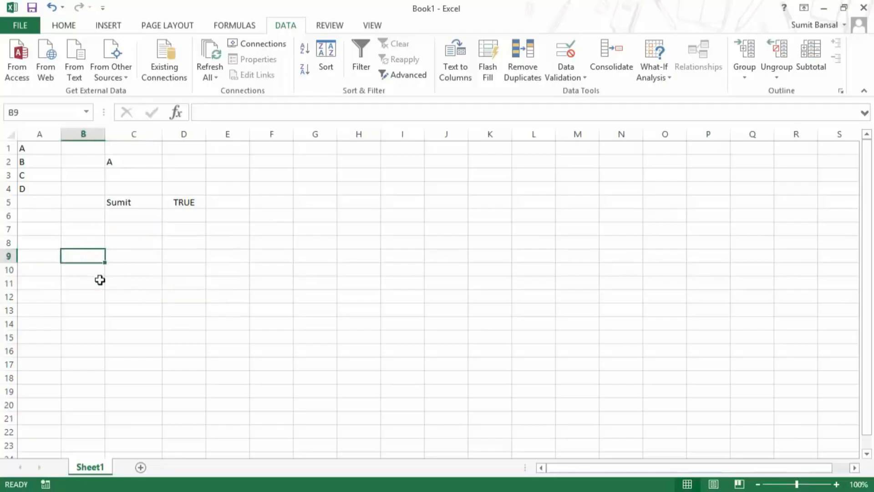
left_click(121, 229)
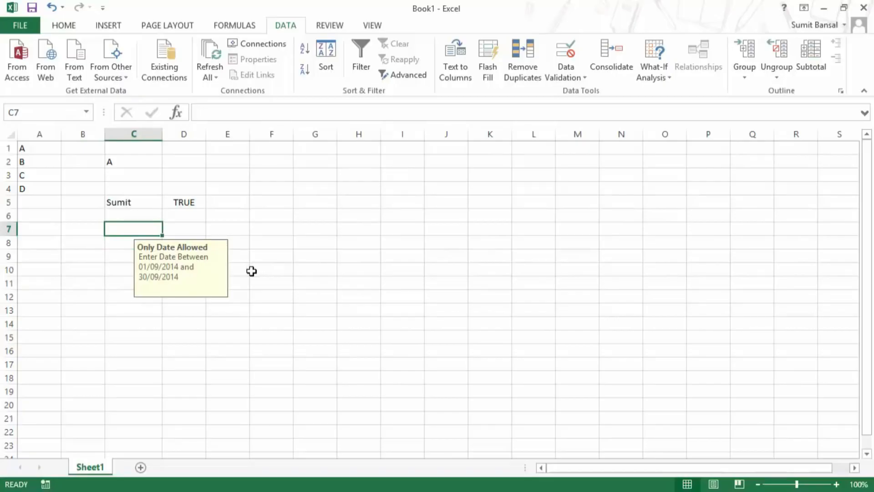
left_click(339, 271)
left_click(156, 232)
Add a short comment ('Text') to C7 and return to the cell.
key("shift+F2")
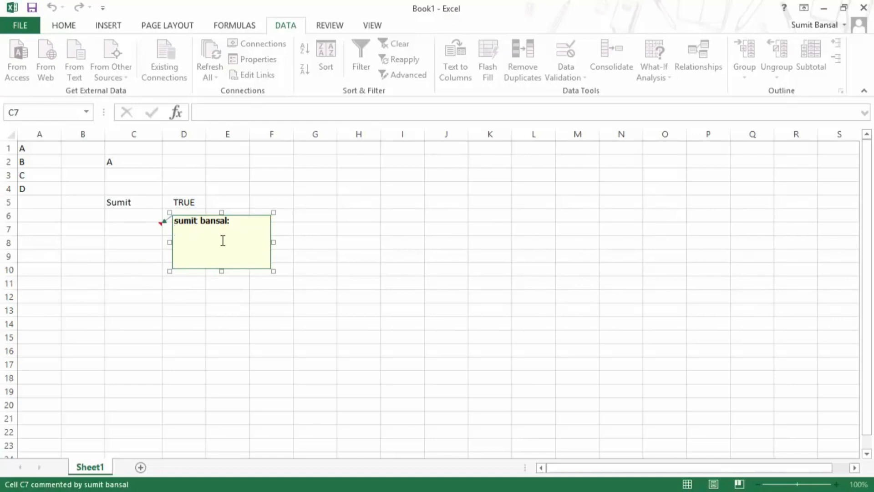
type("Text")
left_click(385, 225)
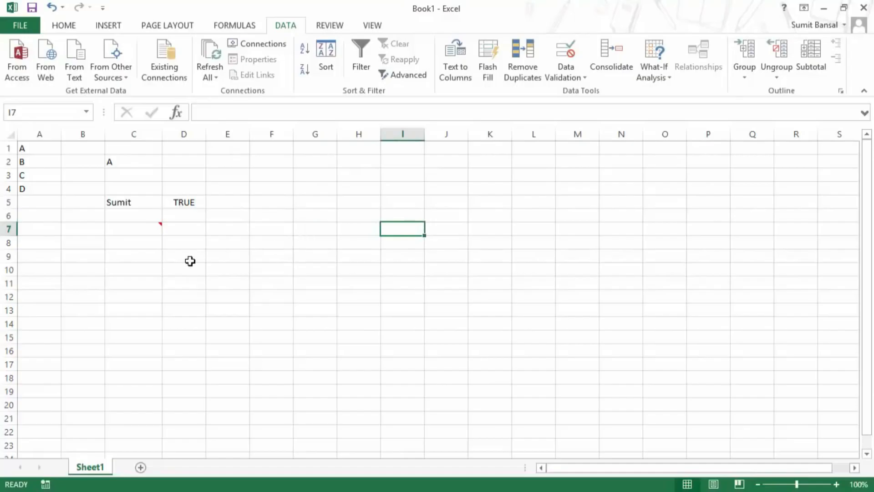
key("Left")
key("Left")
key("Left")
key("Left")
key("Left")
key("Left")
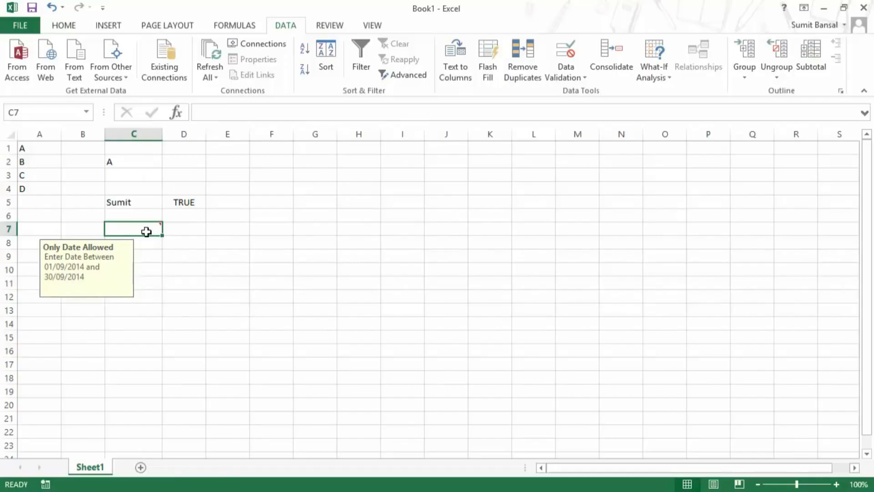
mouse_move(136, 230)
key("Left")
key("Right")
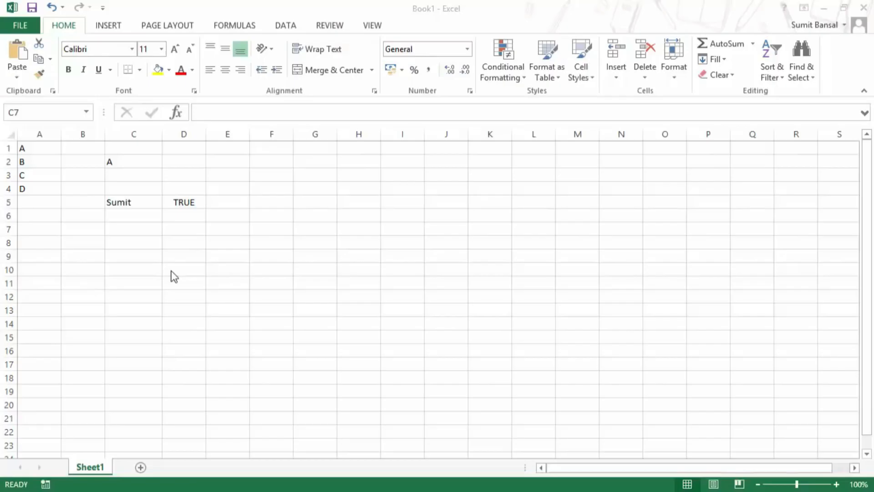
left_click(117, 232)
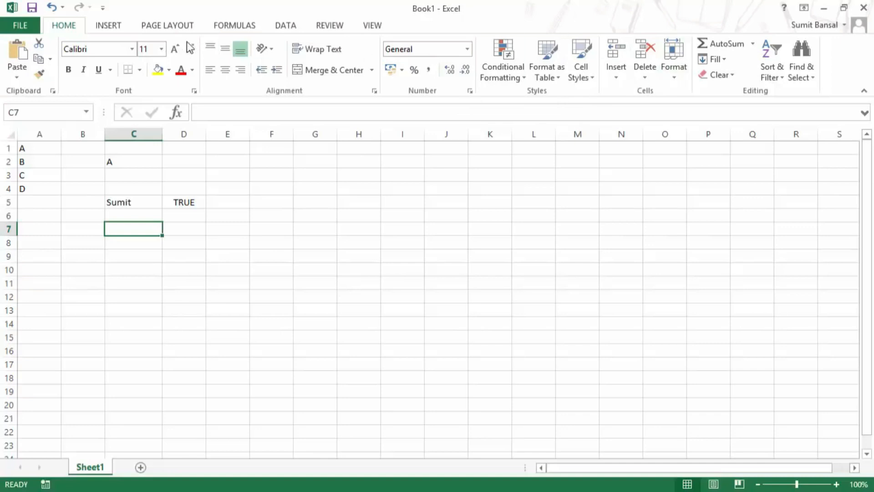
Limit C7 to Whole number values with minimum 1 and maximum 100.
left_click(284, 26)
left_click(563, 82)
left_click(575, 90)
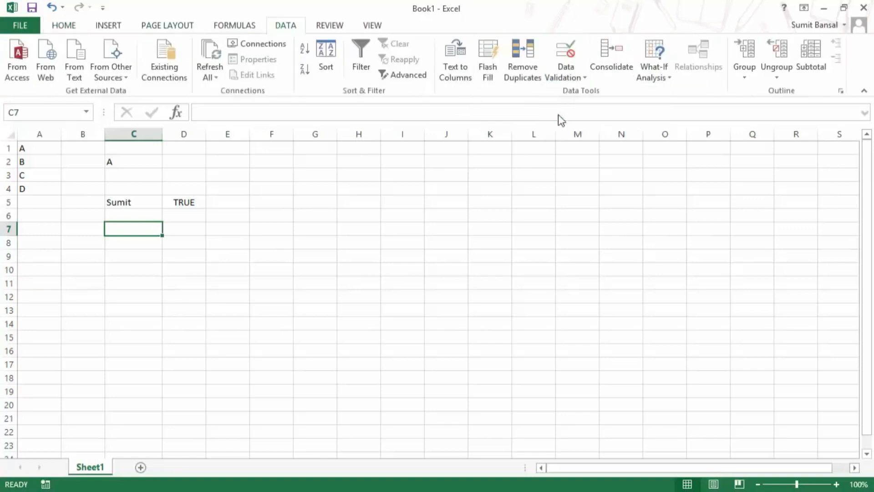
left_click(282, 189)
left_click(315, 233)
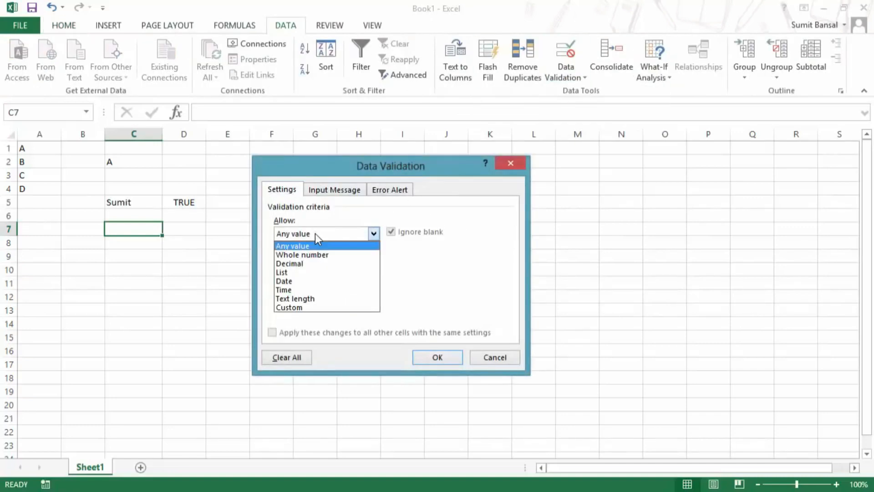
left_click(315, 250)
left_click(312, 288)
type("1")
left_click(311, 317)
type("100")
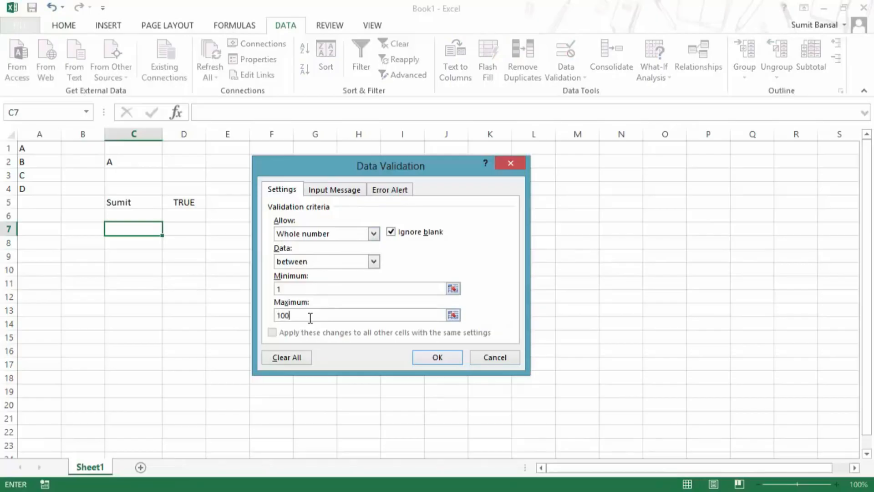
left_click(438, 357)
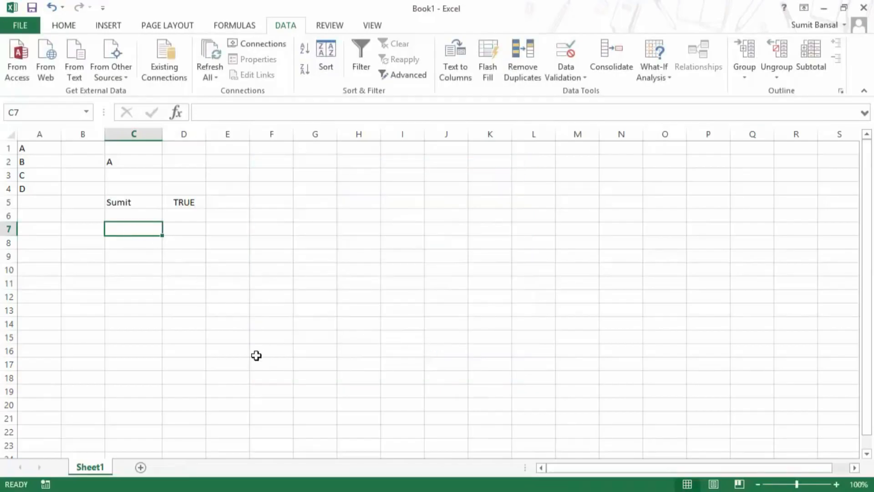
type("101")
key("Return")
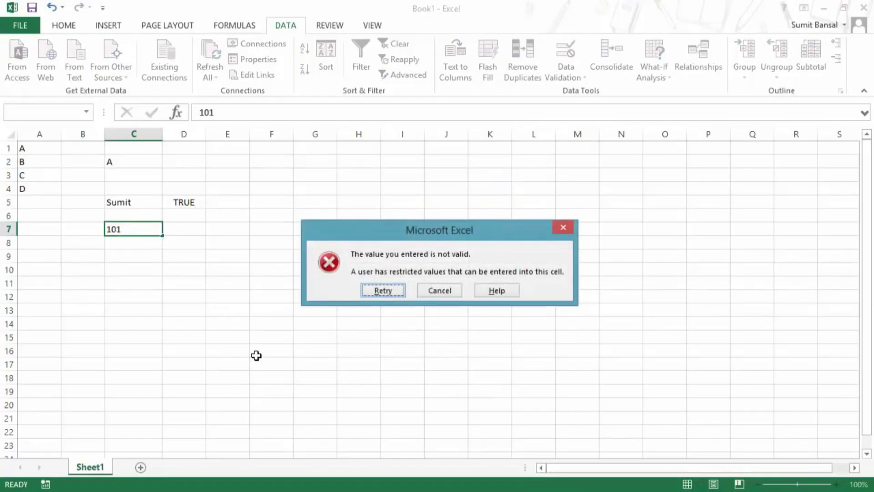
left_click_drag(429, 230, 270, 272)
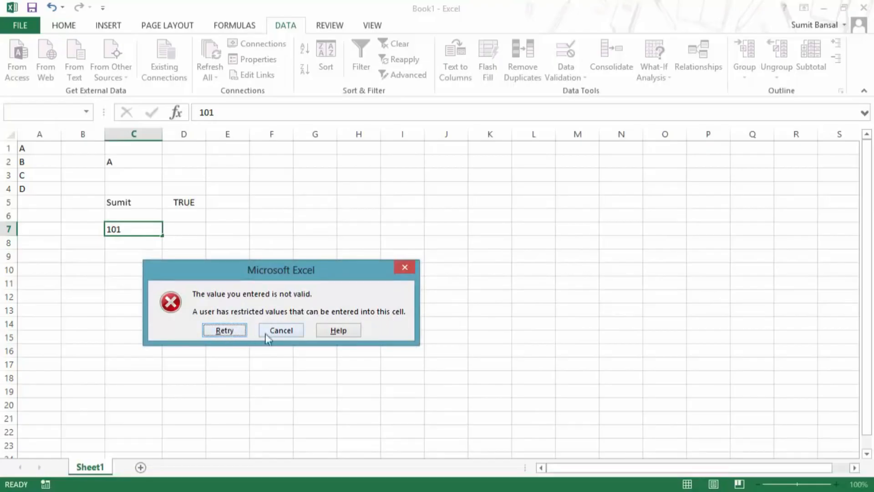
left_click(224, 330)
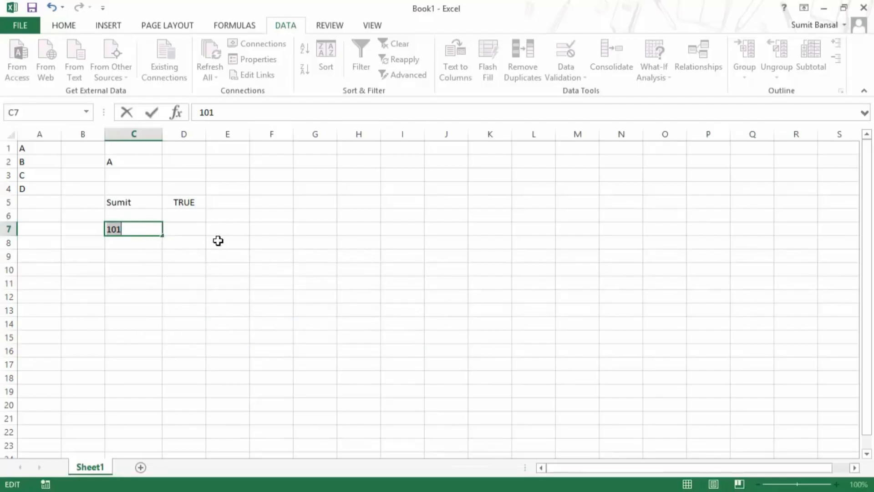
key("Escape")
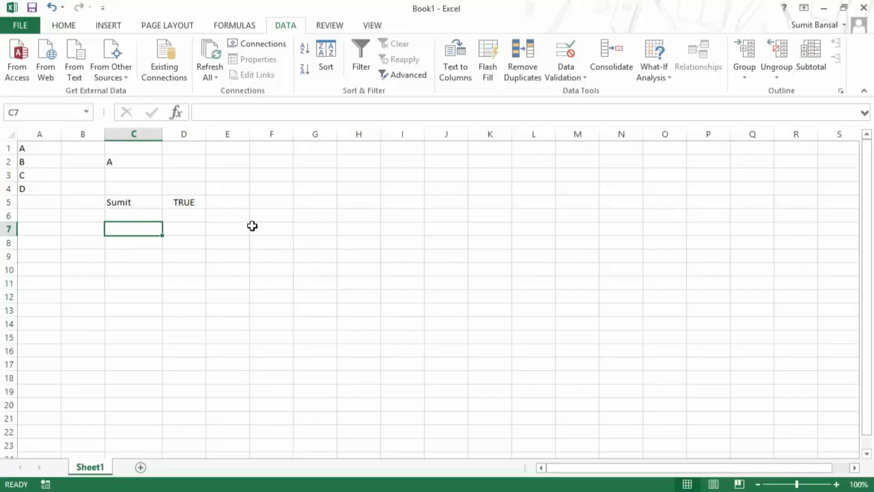
type("101")
key("Return")
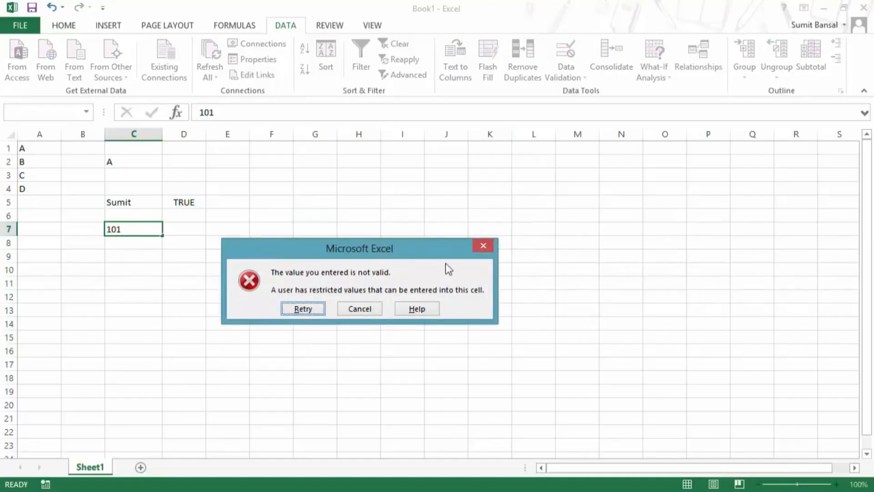
left_click(482, 246)
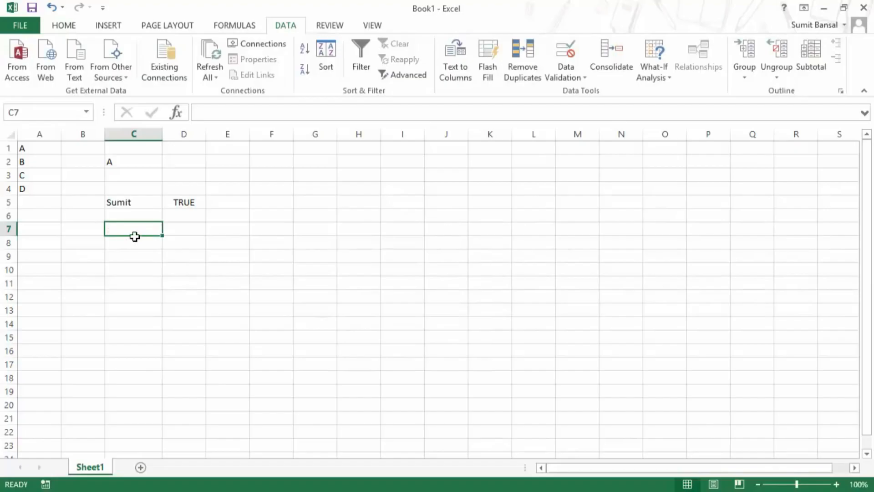
In C7's Error Alert settings, keep the Stop alert style.
left_click(564, 78)
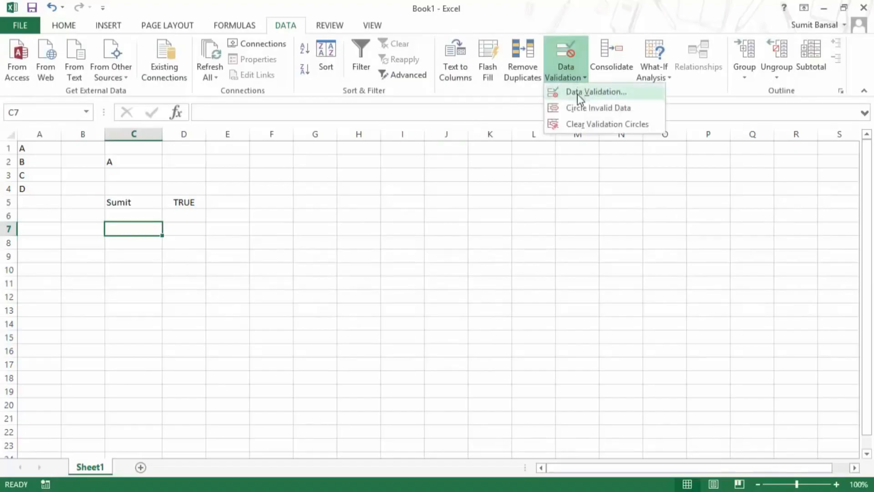
left_click(578, 93)
left_click(372, 189)
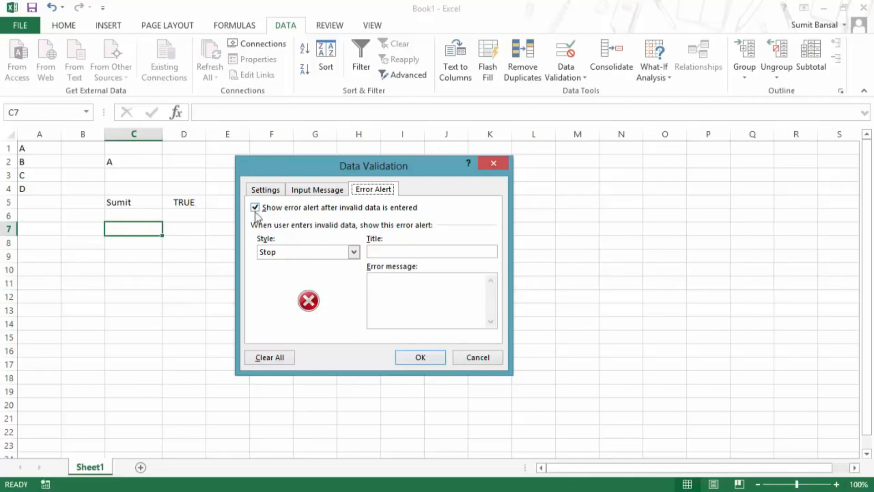
left_click(353, 252)
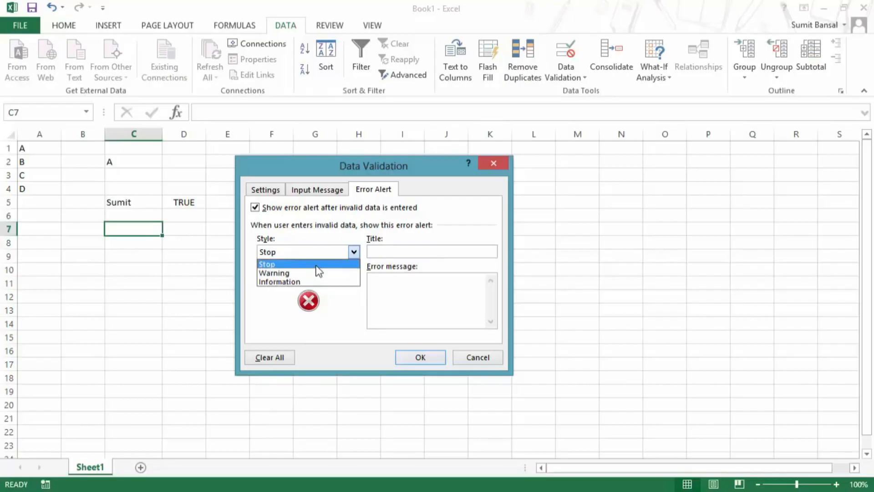
left_click(316, 265)
left_click(400, 253)
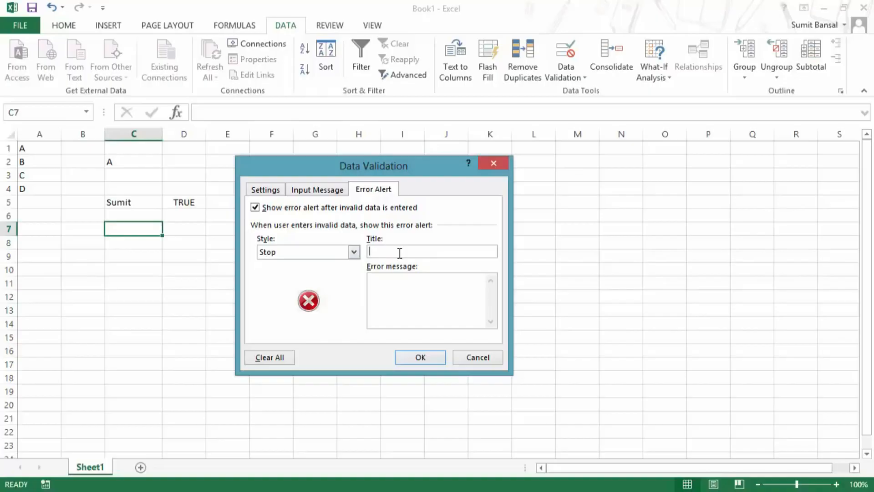
left_click(395, 280)
Set alert title 'Value Not Between 1 and 100' and message 'Please Enter Value between 1 and 100'.
type("Value Not Between 1 and 100")
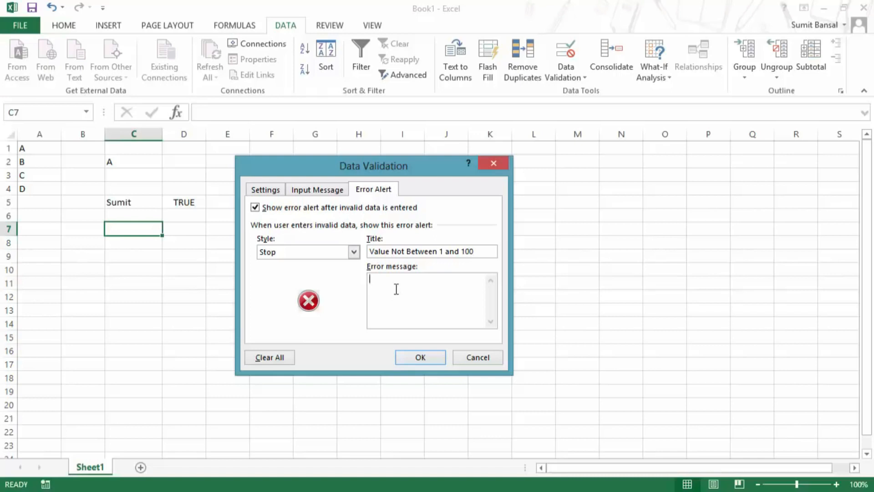
type("Please Enter Value between 1 and 100")
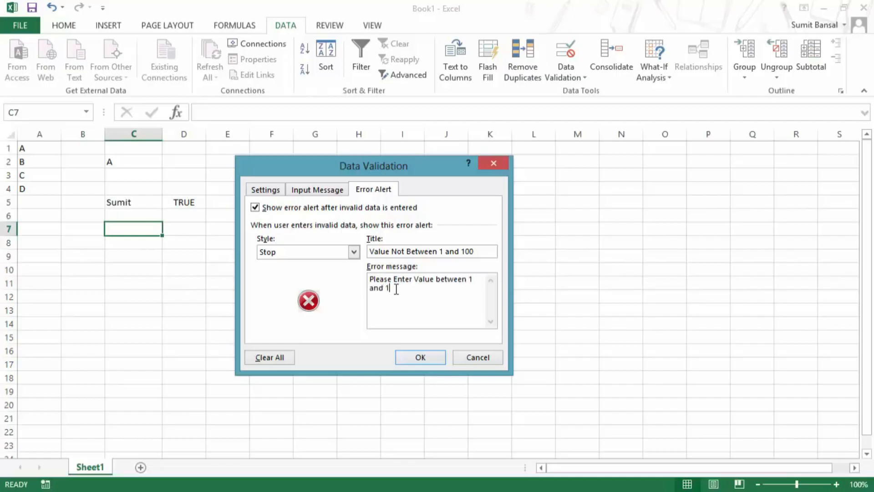
left_click(419, 358)
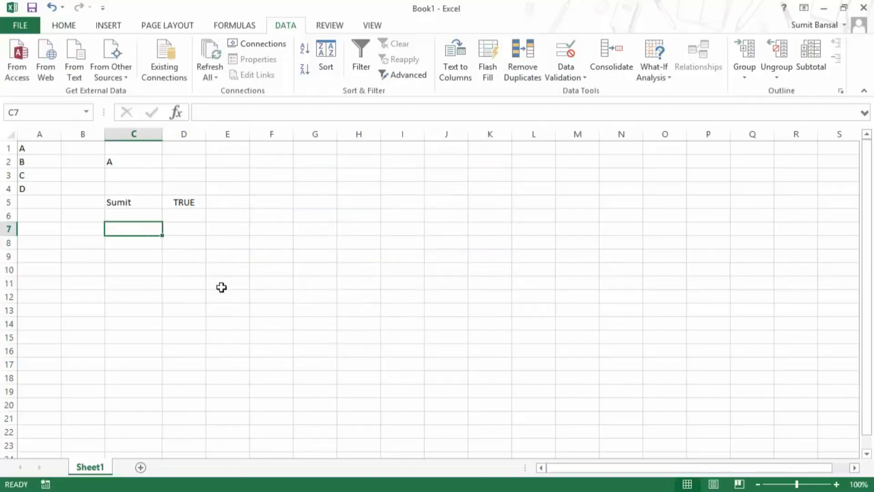
Enter 101 in C7, see the custom alert, retry, and enter 60 instead.
type("101")
key("Return")
left_click_drag(410, 240, 230, 291)
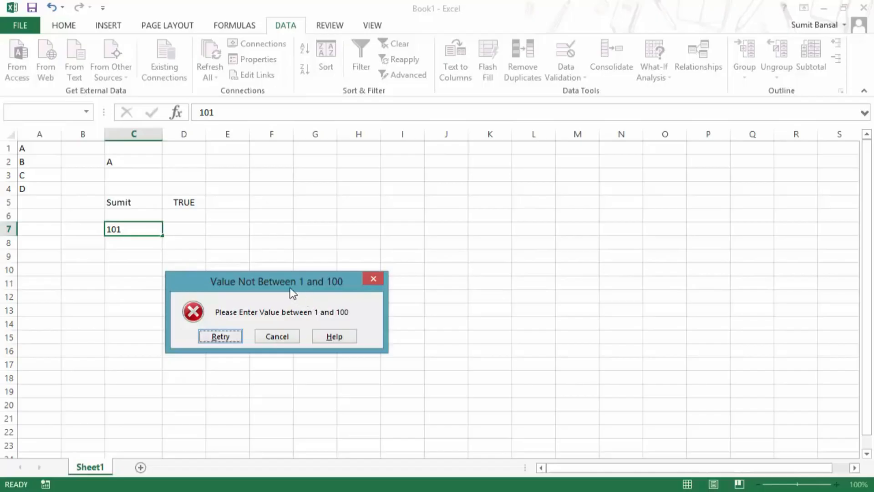
left_click(236, 339)
type("60")
key("Return")
key("Up")
Reopen C7's Data Validation to change the error alert style.
left_click(575, 76)
left_click(577, 90)
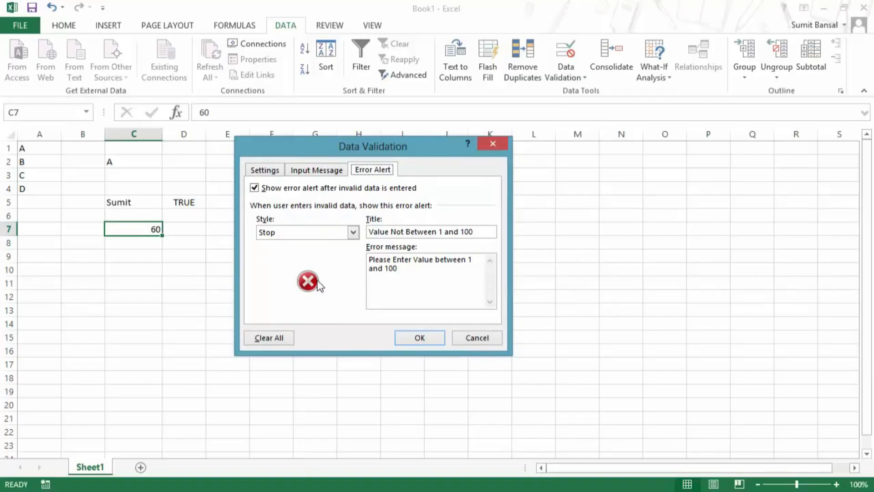
left_click(342, 233)
Switch C7's error alert to Warning style, then enter 101 and accept it at the warning.
left_click(320, 253)
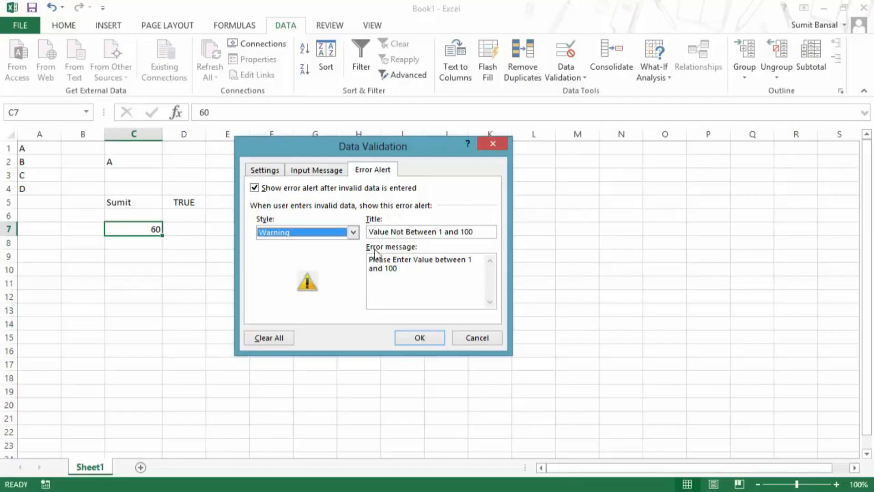
left_click(412, 339)
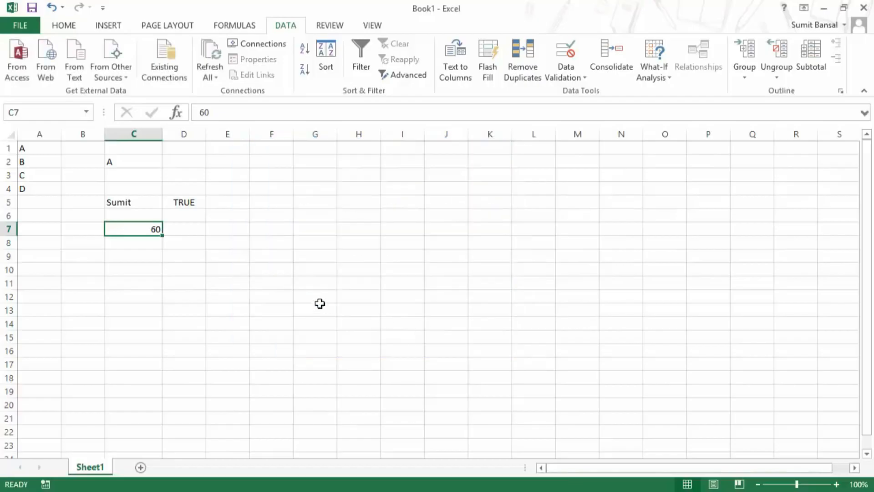
type("101")
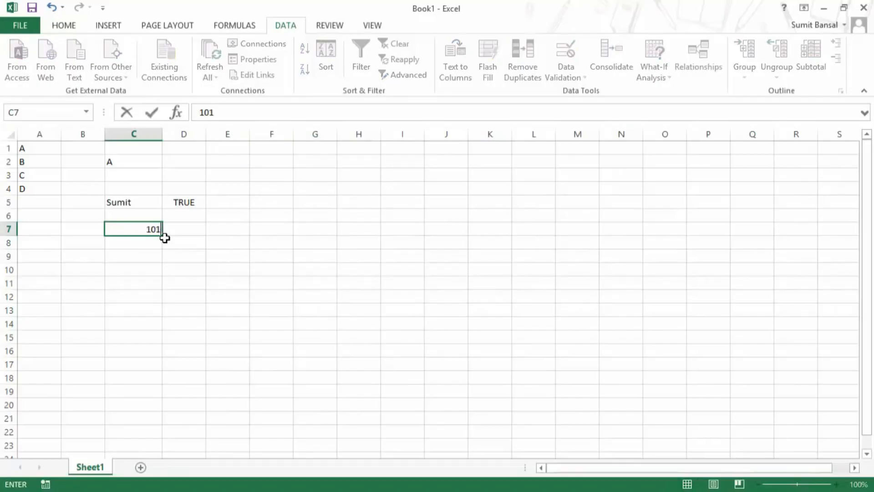
key("Return")
left_click_drag(360, 240, 289, 263)
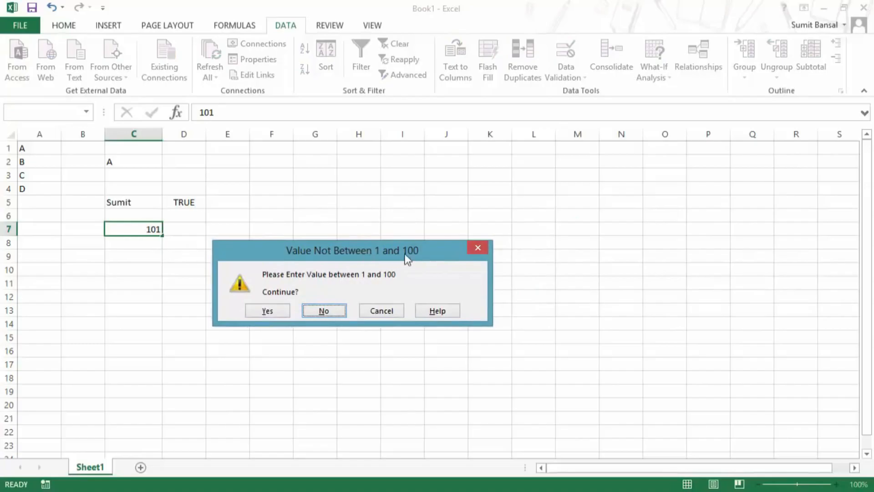
left_click(283, 311)
left_click(142, 229)
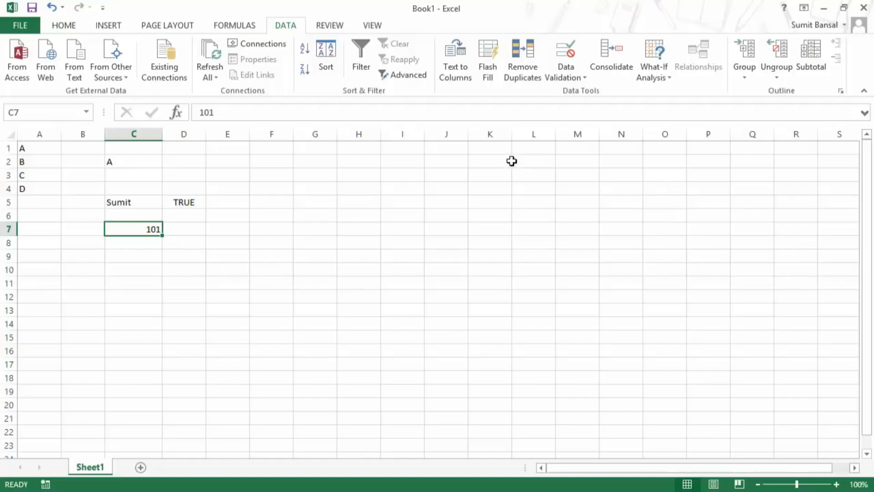
left_click(569, 76)
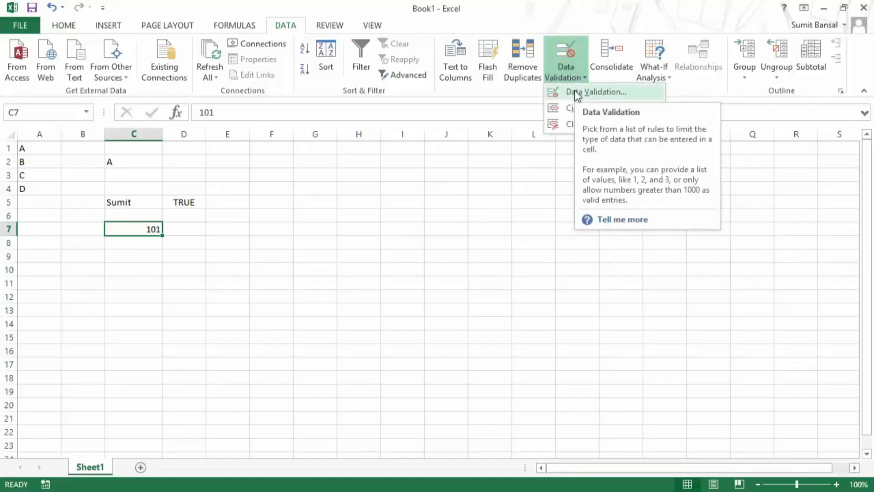
Change C7's error alert style to Information.
left_click(574, 92)
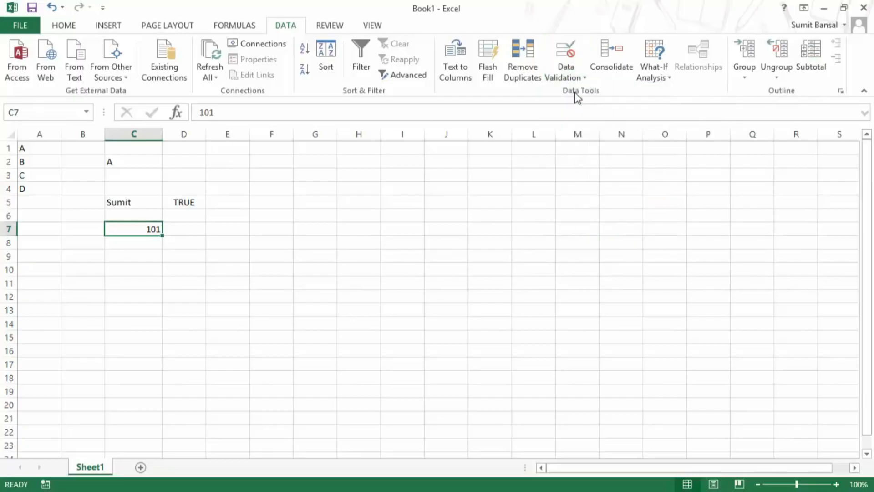
left_click(320, 233)
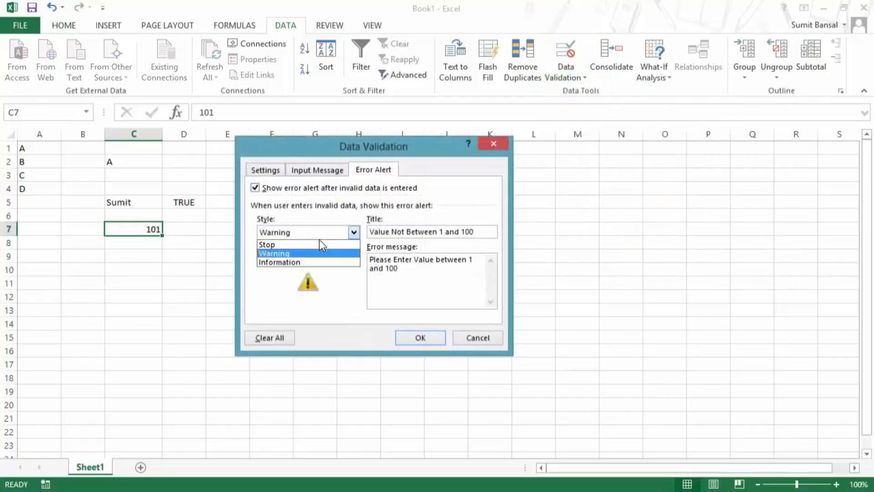
left_click(302, 263)
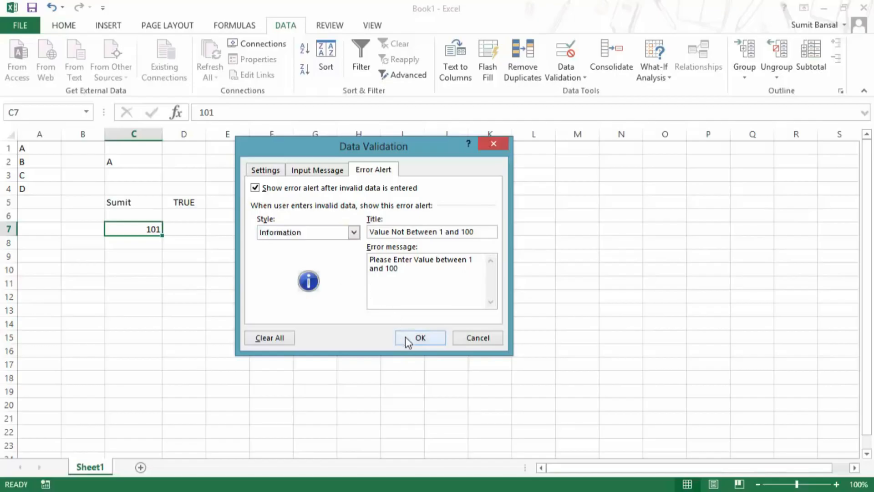
left_click(418, 338)
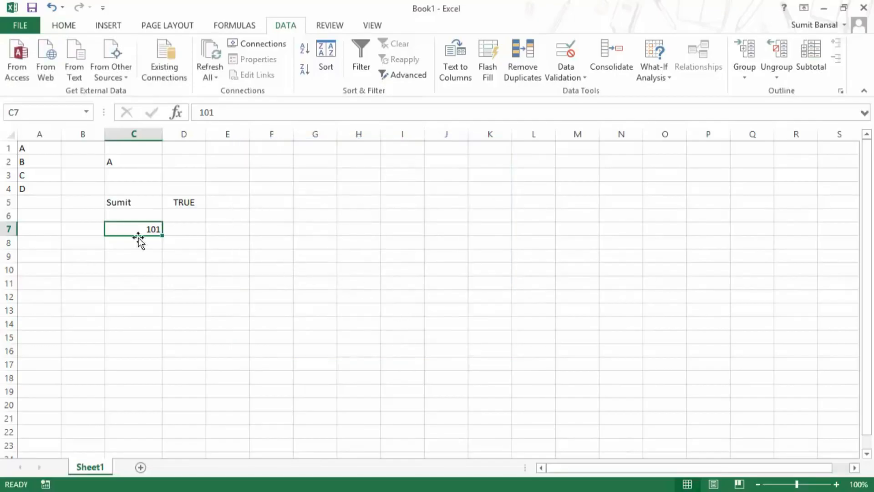
Enter 102 in C7, accept it at the information alert, and switch to the numbered sheet.
type("102")
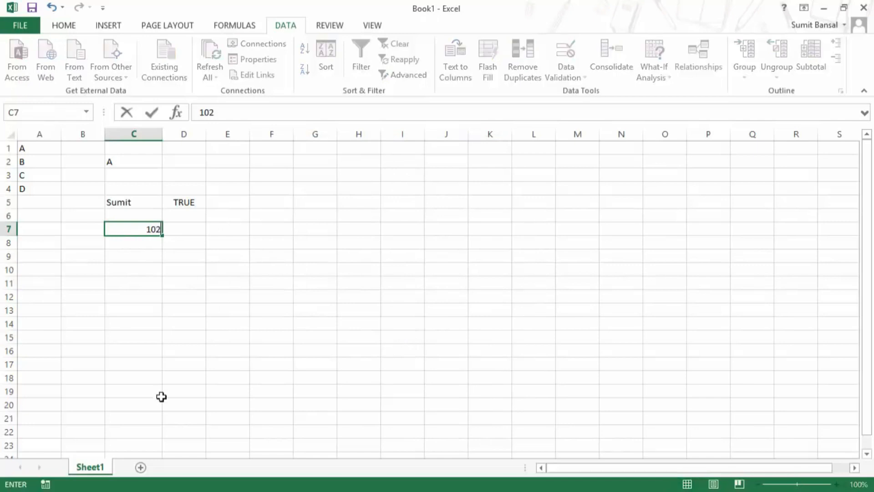
key("Return")
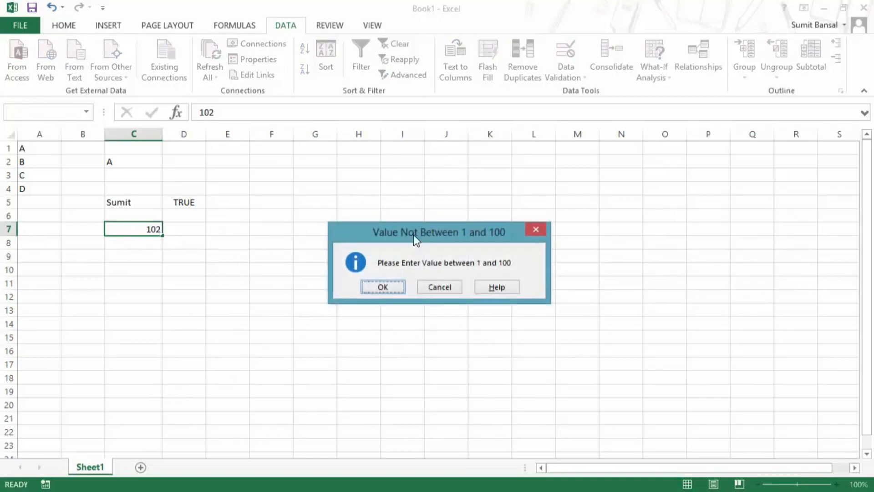
left_click_drag(414, 234, 291, 259)
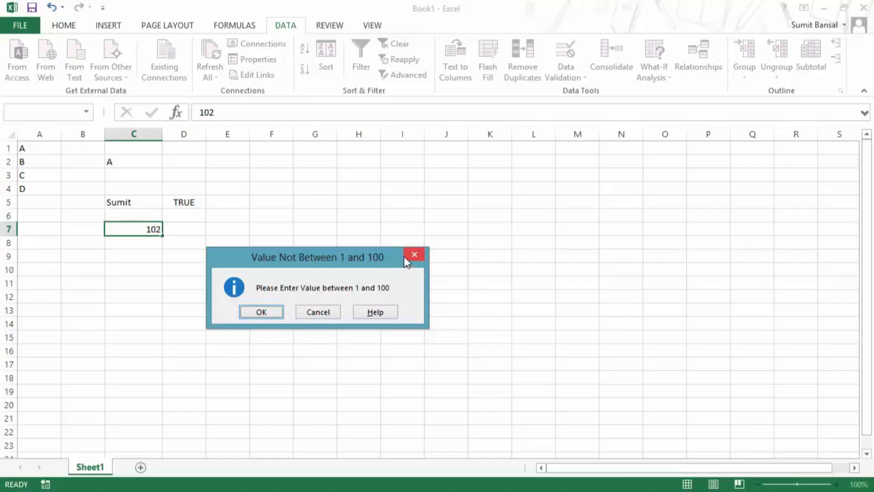
left_click(276, 311)
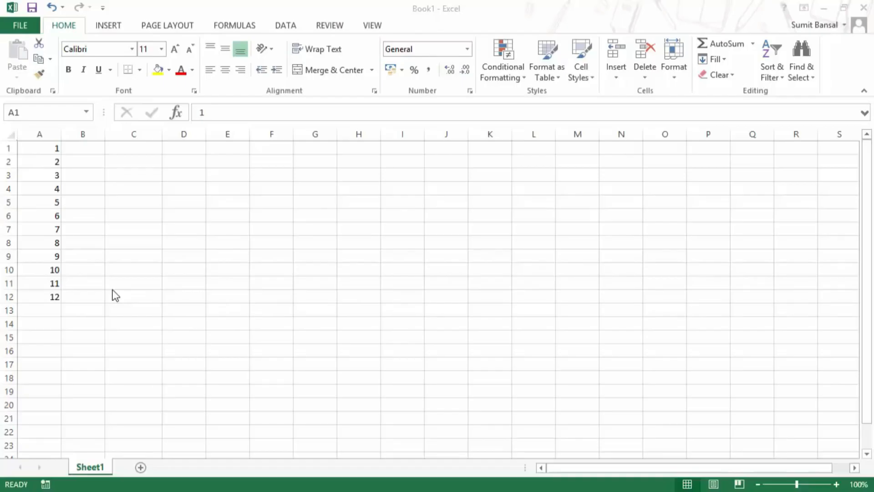
left_click(49, 150)
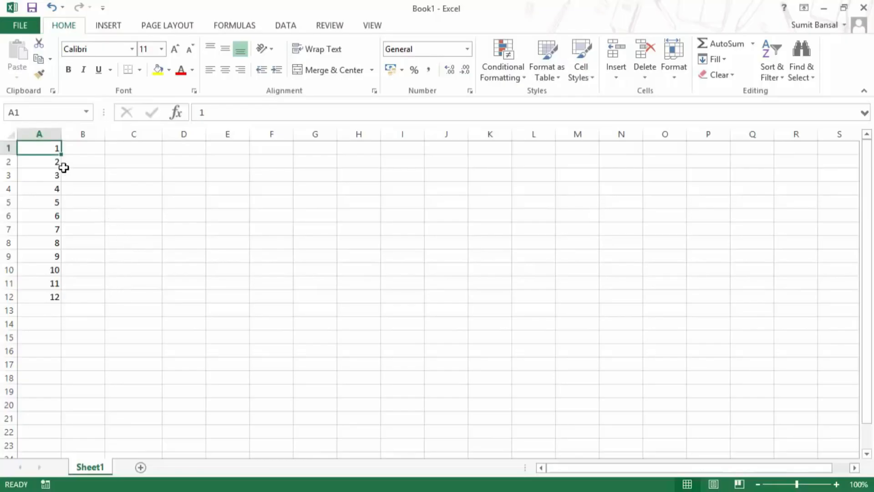
Select A1:A12 and bring up the Data Validation settings.
left_click_drag(49, 148, 49, 297)
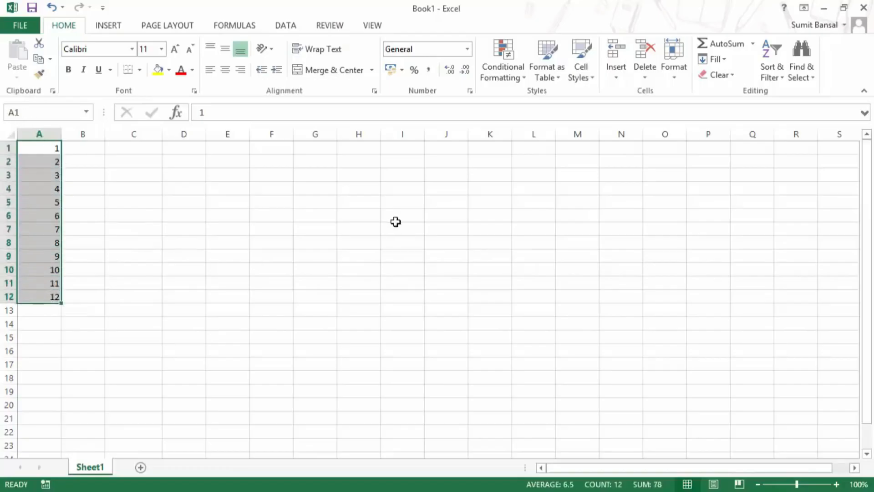
left_click(286, 26)
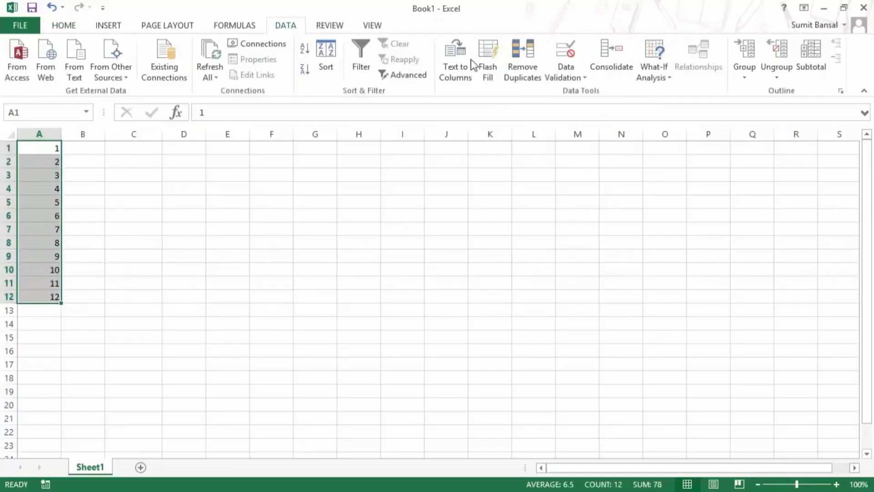
left_click(573, 82)
left_click(572, 91)
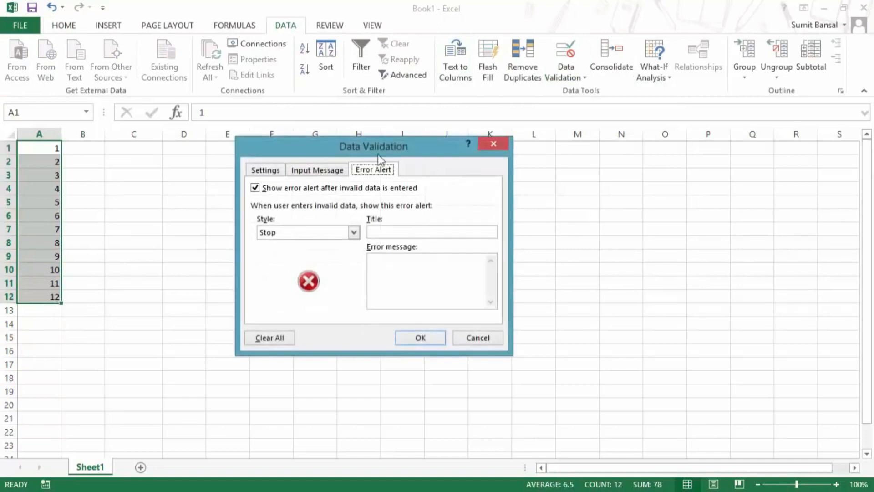
left_click(270, 172)
Allow only whole numbers between 1 and 10 and apply the rule.
left_click(336, 215)
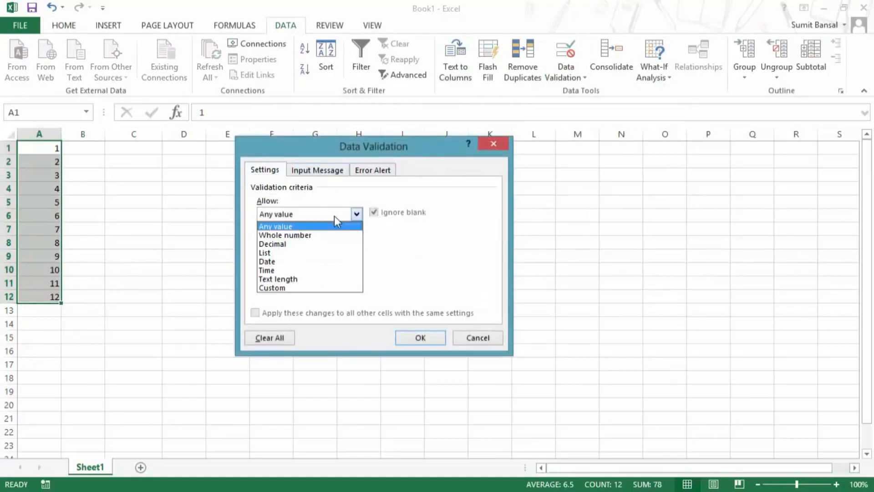
left_click(316, 238)
left_click(316, 269)
type("1")
left_click(329, 296)
type("10")
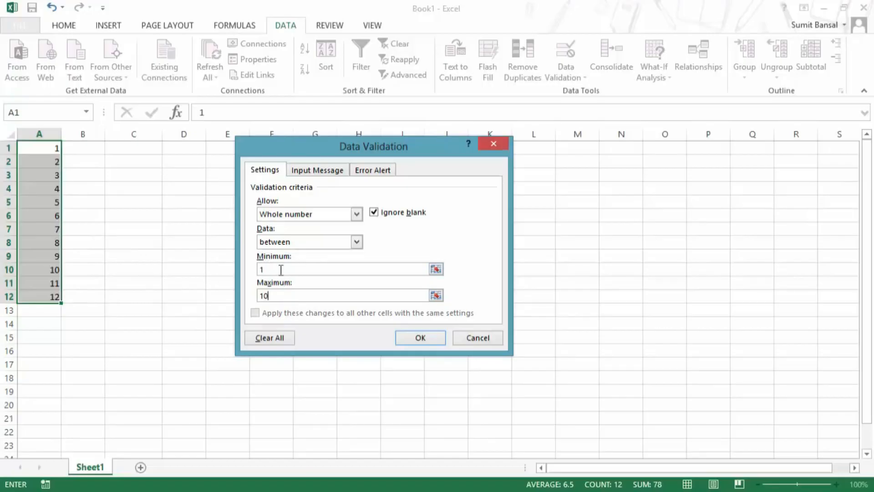
left_click(262, 269)
type("1")
left_click(419, 339)
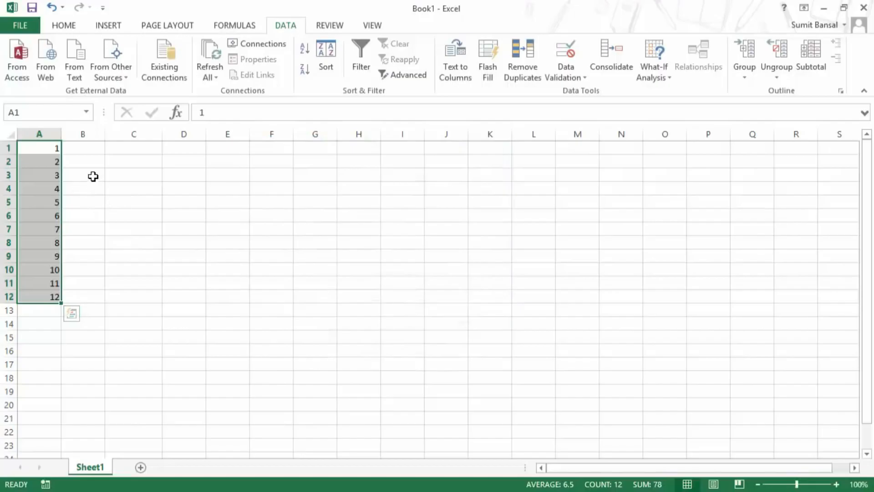
left_click_drag(55, 283, 55, 295)
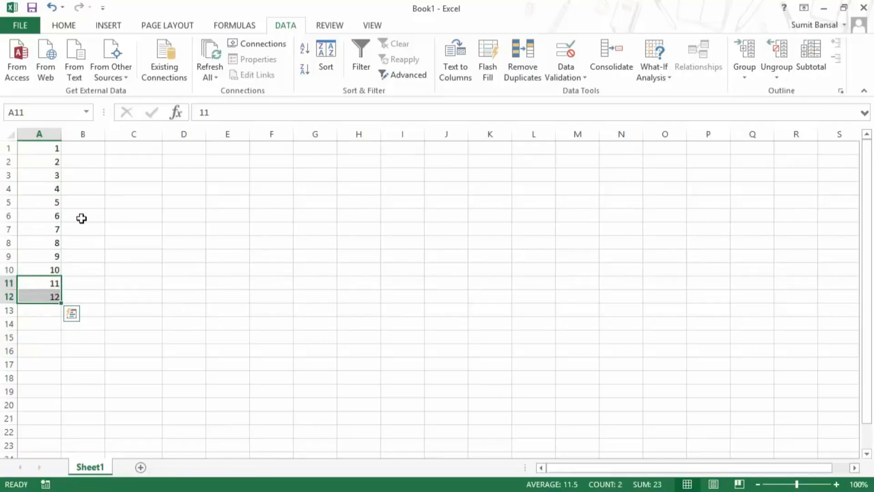
left_click(53, 217)
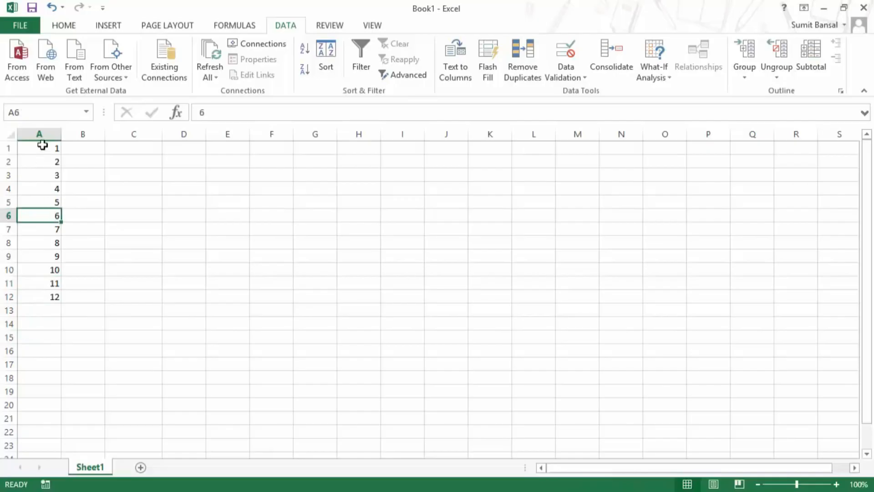
left_click_drag(43, 145, 50, 301)
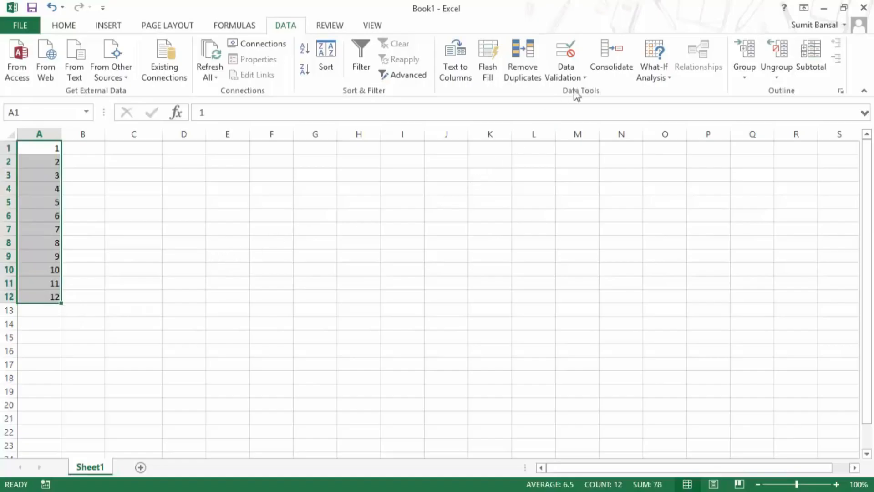
Circle the invalid entries in A1:A12 and select cell A11.
left_click(583, 77)
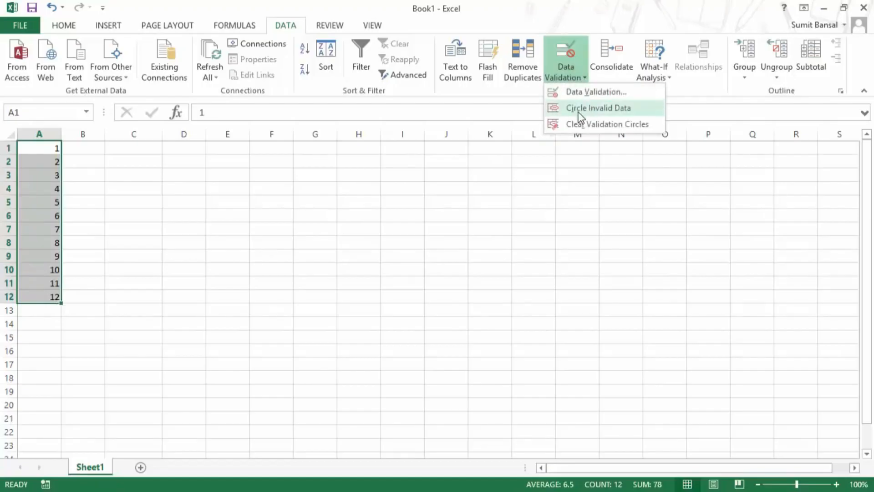
left_click(613, 111)
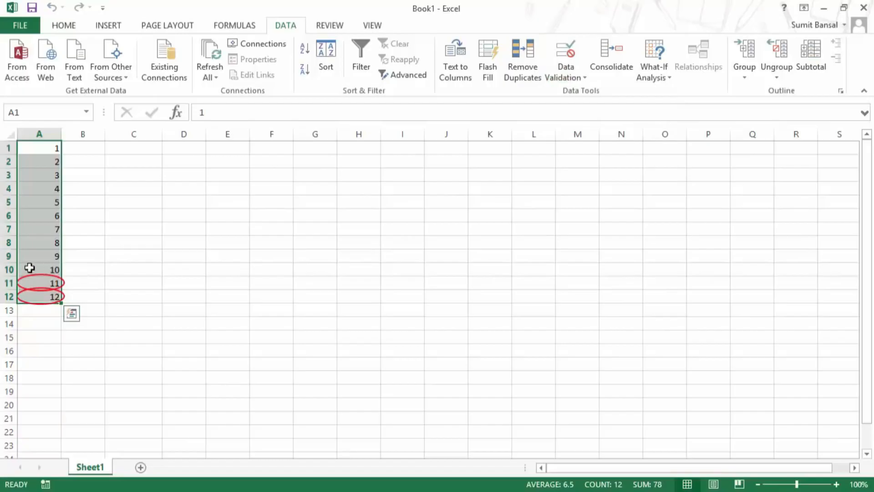
left_click(58, 283)
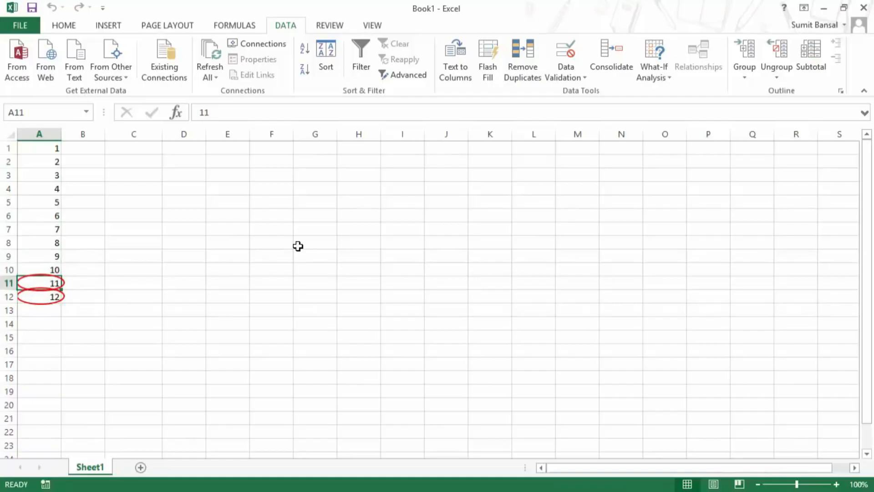
Try entering 13 in A11 and cancel the rejected entry.
type("13")
key("Return")
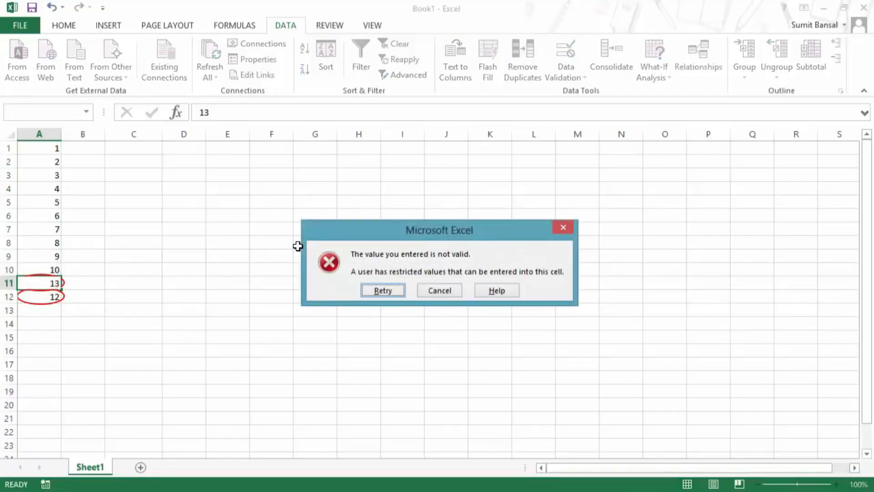
key("Escape")
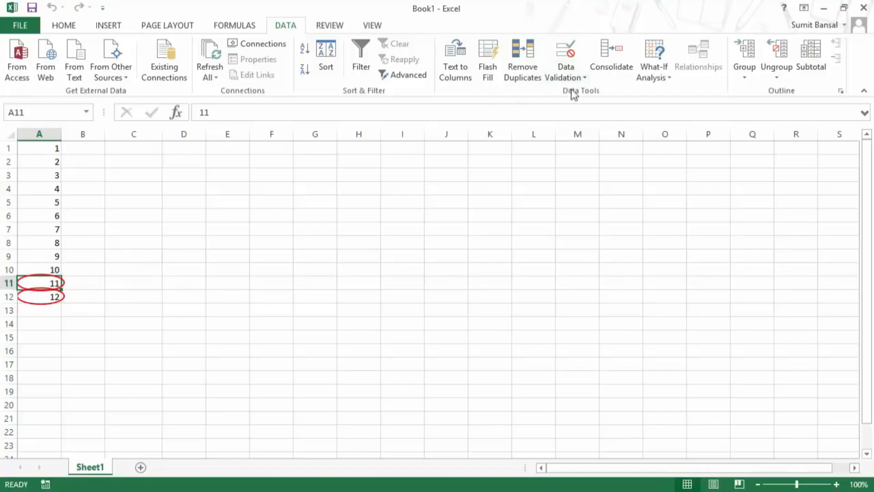
left_click(578, 78)
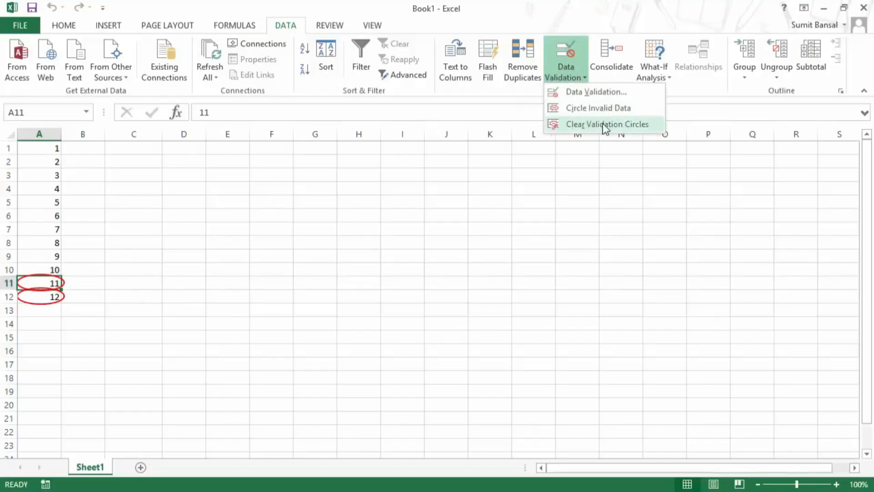
Clear the validation circles, empty cells A5 and A8, and reselect A1:A12 for validation.
left_click(605, 125)
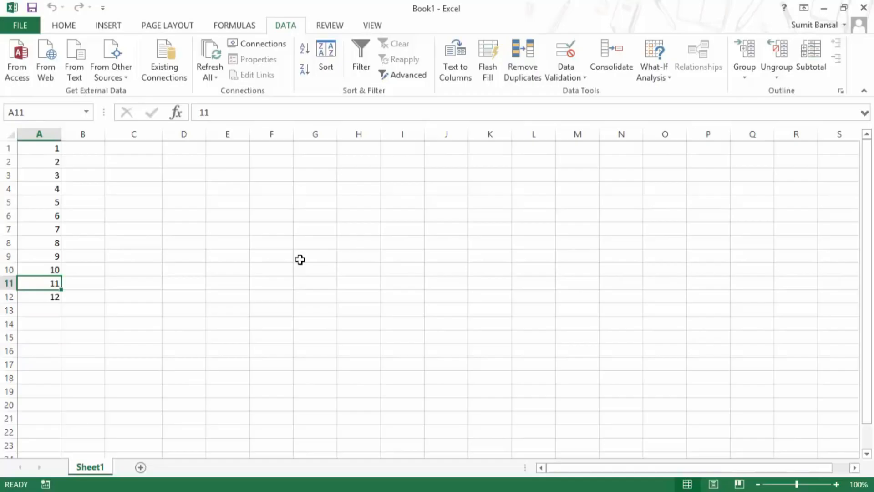
left_click(46, 202)
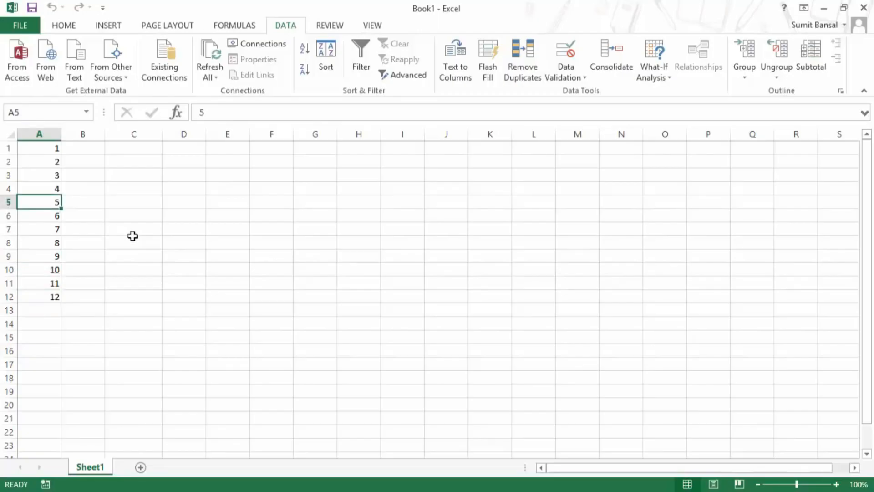
key("Delete")
left_click(37, 242)
key("Delete")
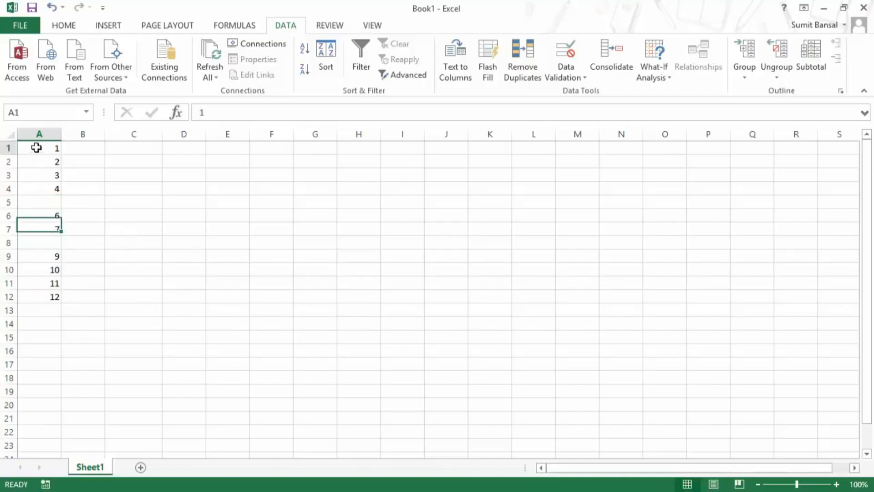
left_click_drag(35, 147, 56, 301)
left_click(571, 85)
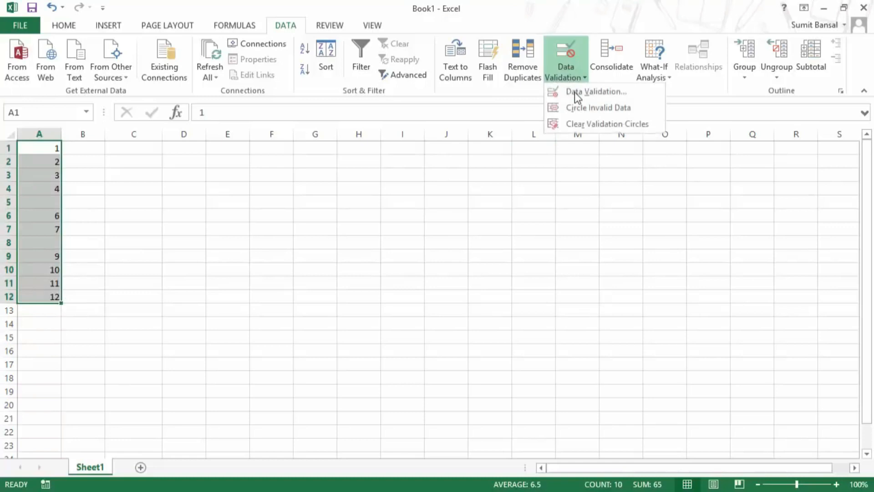
Switch the A1:A12 rule to Custom and enter an ISBLANK formula, fixing the typo.
left_click(575, 92)
left_click(305, 214)
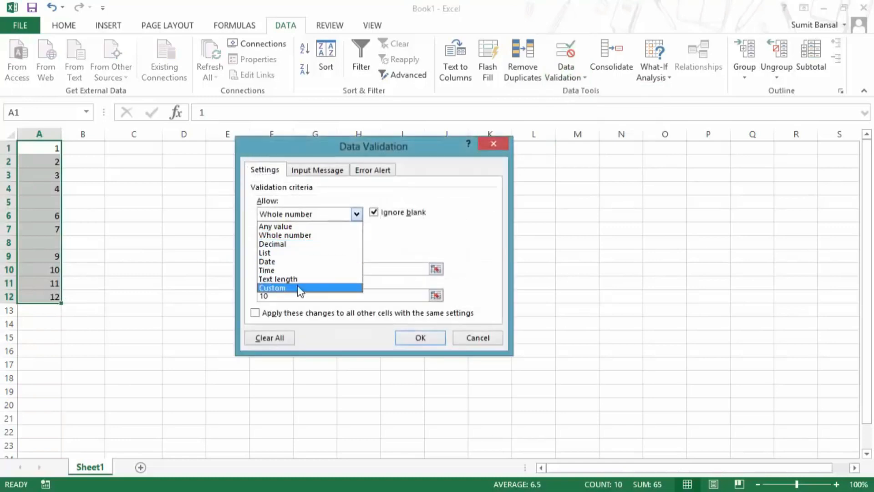
left_click(297, 285)
left_click_drag(289, 271, 249, 271)
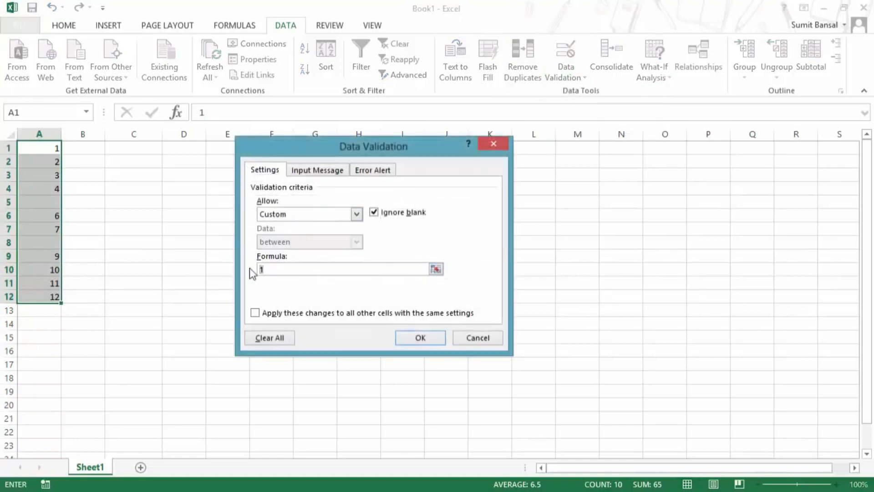
type("=ISBKANK()")
left_click(282, 270)
key("BackSpace")
type("L")
Complete the formula as =NOT(ISBLANK(A1)) and apply the rule.
left_click(264, 269)
type("NOT(")
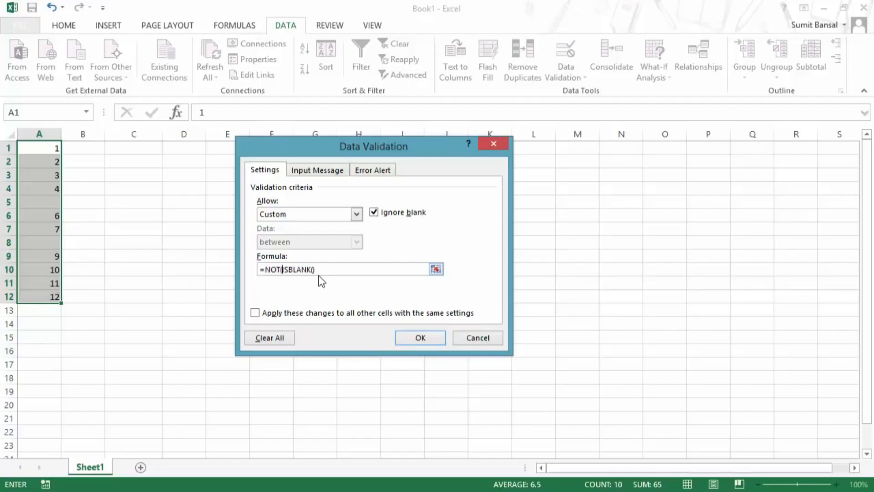
left_click(322, 269)
left_click(421, 339)
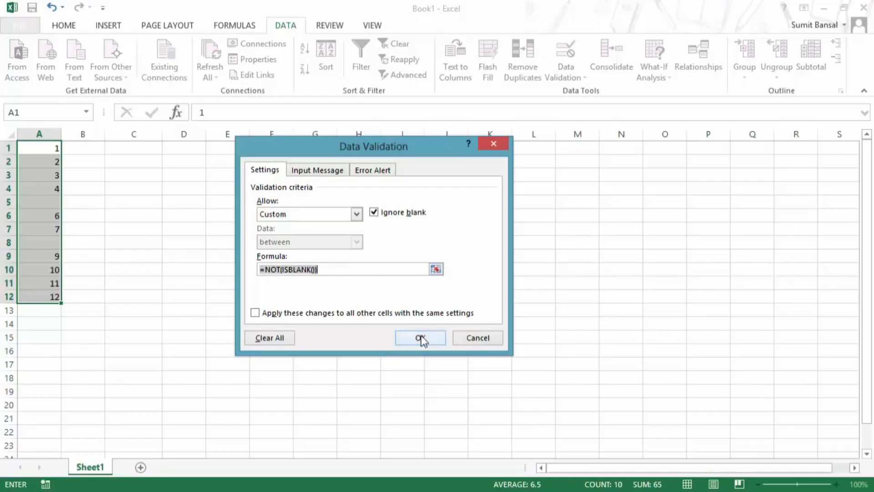
left_click(417, 325)
left_click(345, 269)
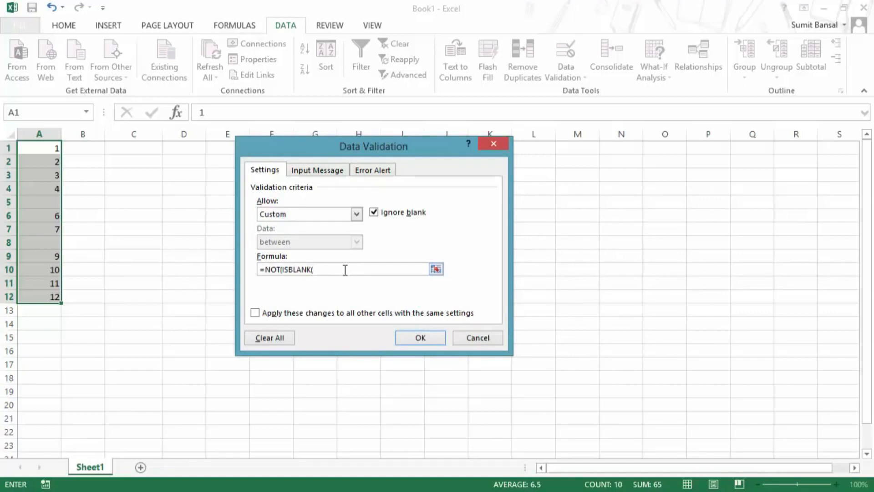
left_click(53, 149)
type(")")
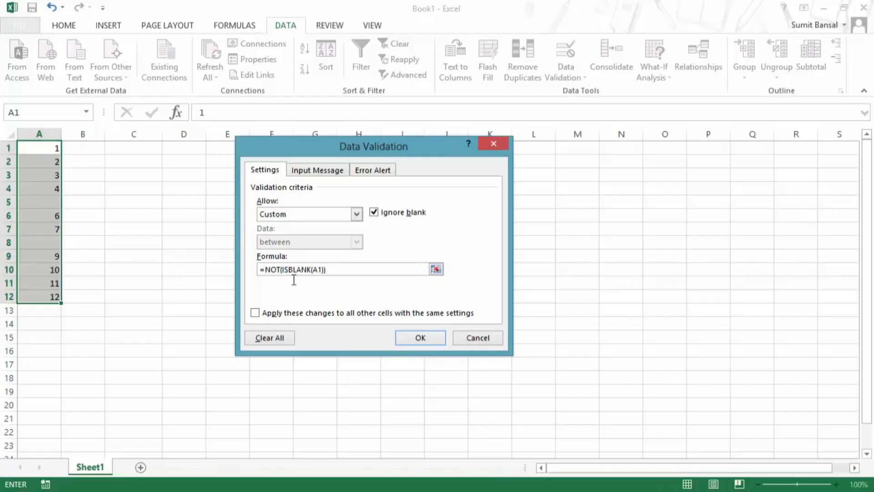
left_click(418, 338)
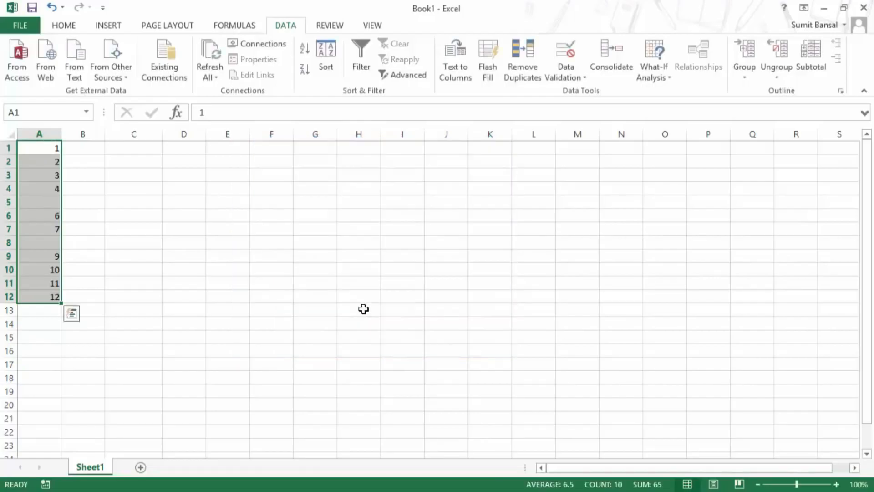
Try circling invalid data in A1:A12 from the Data Validation menu.
left_click(585, 77)
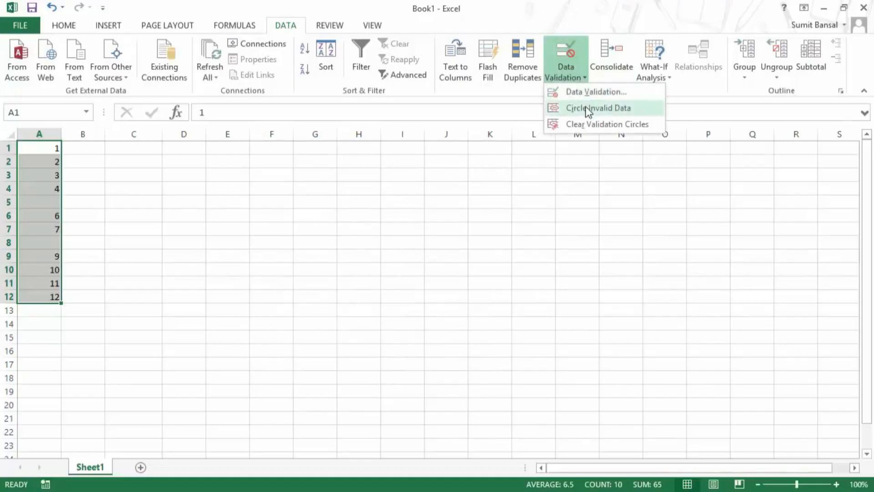
left_click(586, 108)
left_click(566, 75)
left_click(584, 109)
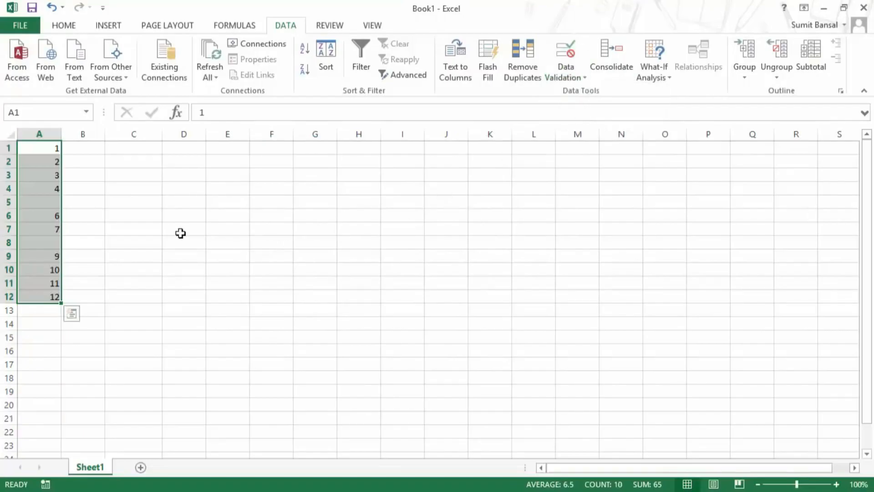
Turn off Ignore blank for the A1:A12 validation rule.
left_click(581, 78)
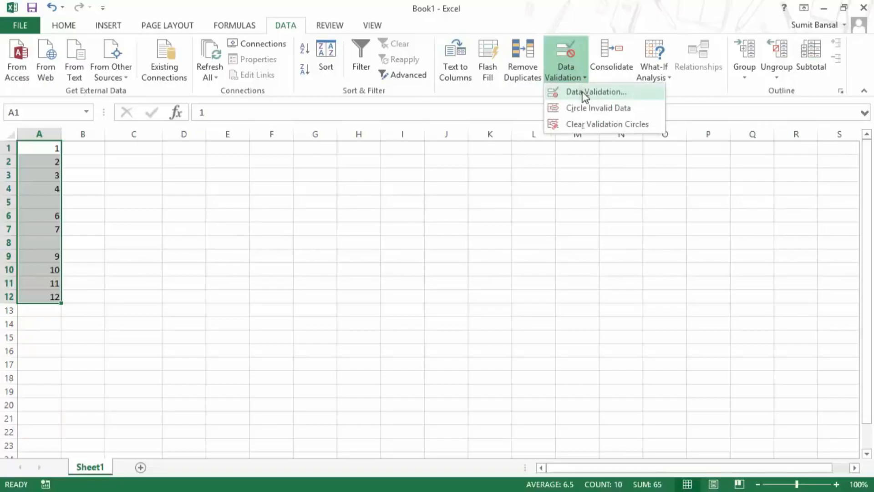
left_click(583, 89)
left_click(374, 213)
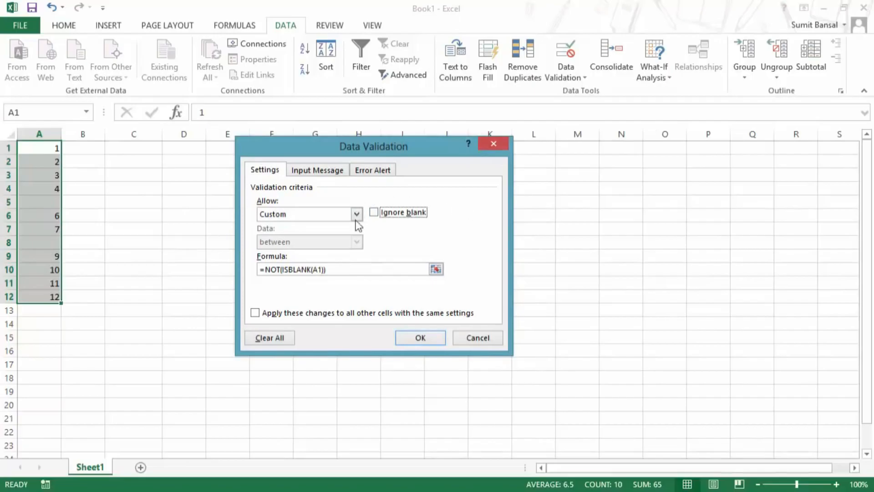
left_click(418, 337)
Circle the now-invalid blank cells A5 and A8, then clear the circles.
left_click(569, 79)
left_click(573, 108)
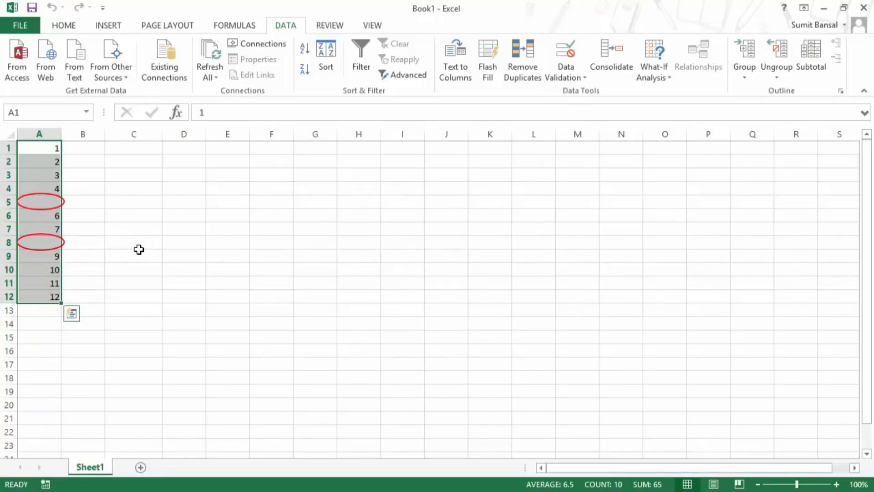
left_click(575, 81)
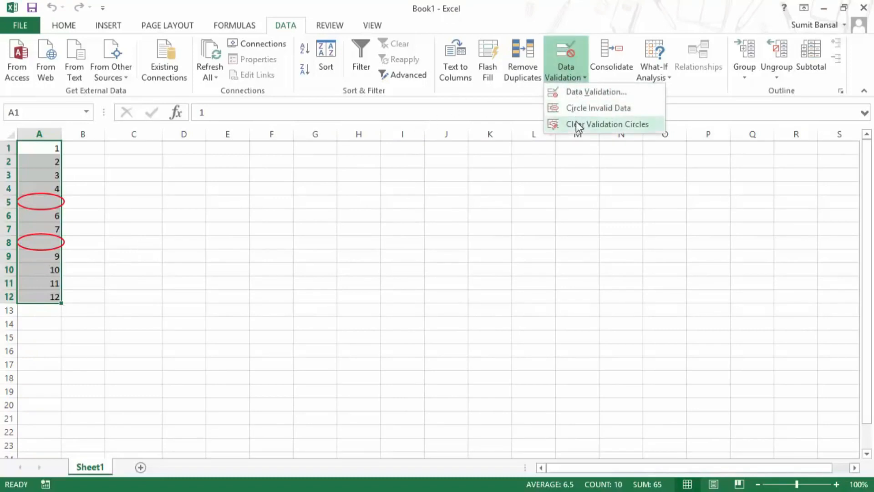
left_click(579, 126)
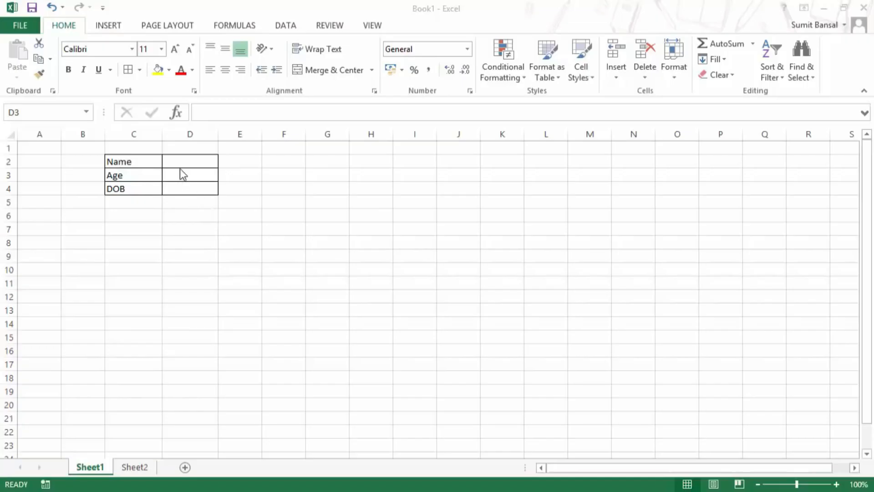
Check the form's input cells D2, D3 and D4, then select the Age and DOB cells D3:D4.
left_click(190, 161)
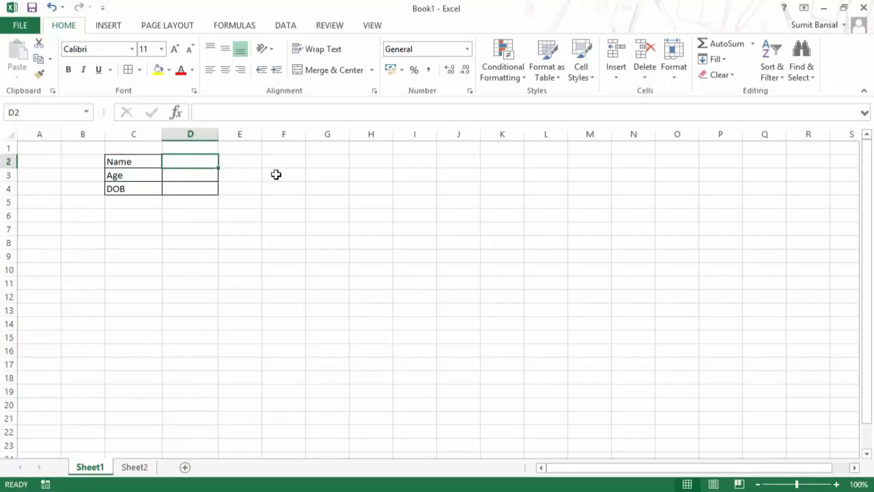
left_click(201, 176)
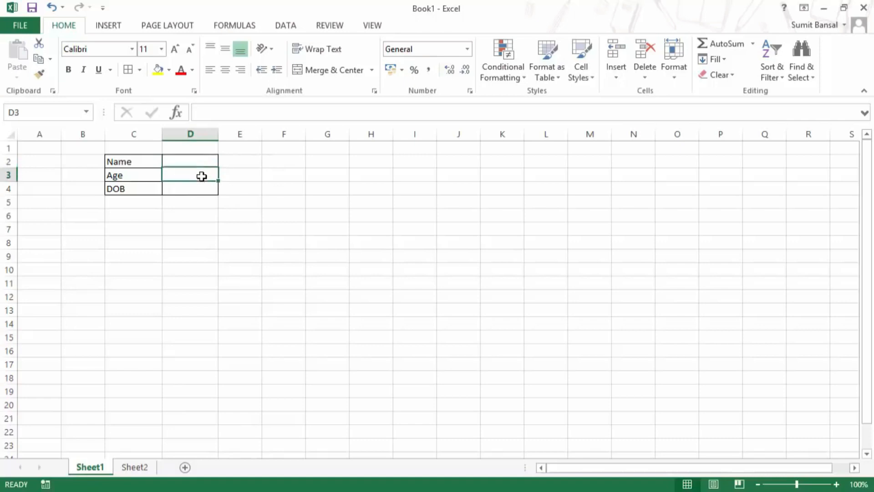
left_click(199, 189)
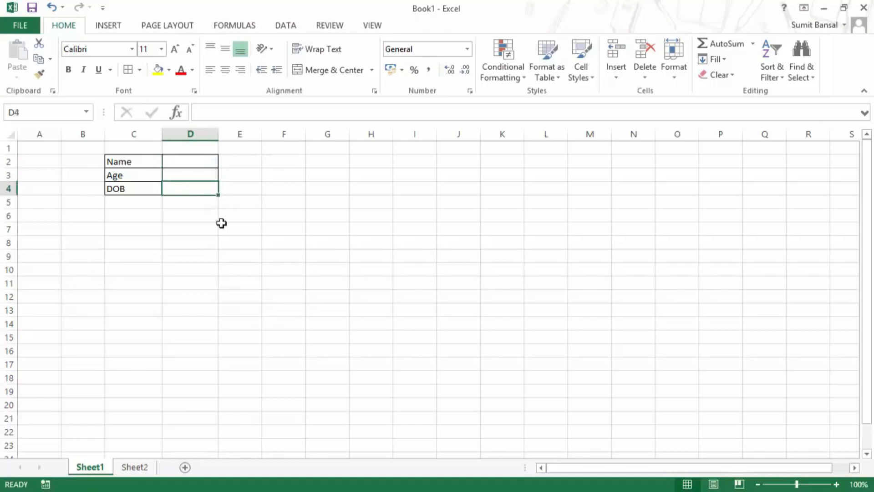
left_click(182, 162)
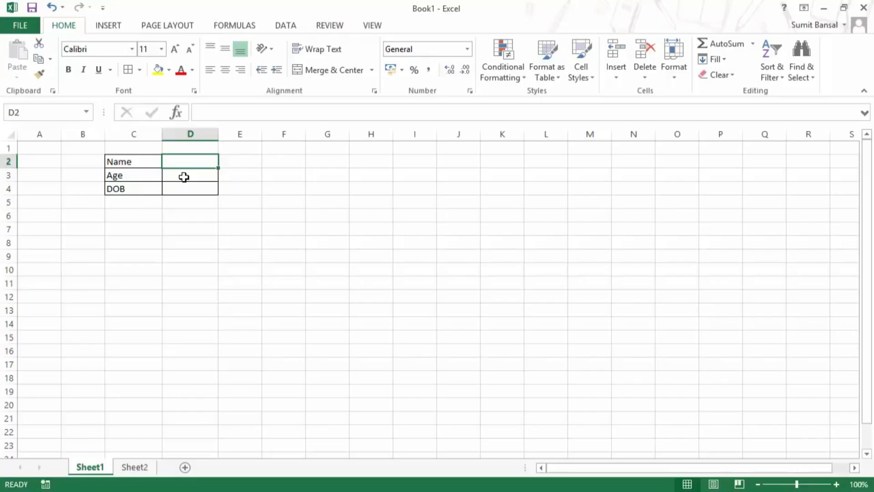
left_click(184, 176)
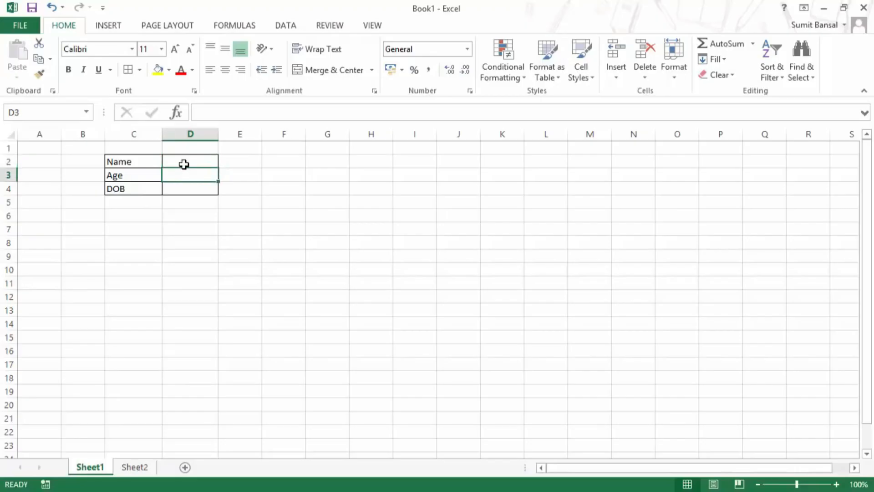
left_click(184, 164)
left_click(185, 177)
left_click_drag(186, 179, 186, 187)
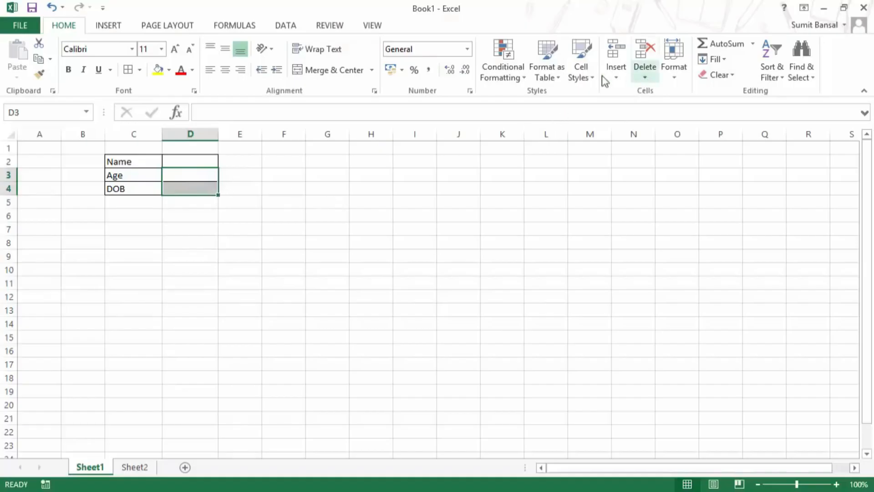
left_click(283, 28)
Start a Custom validation rule for D3:D4, entering just '='.
left_click(575, 79)
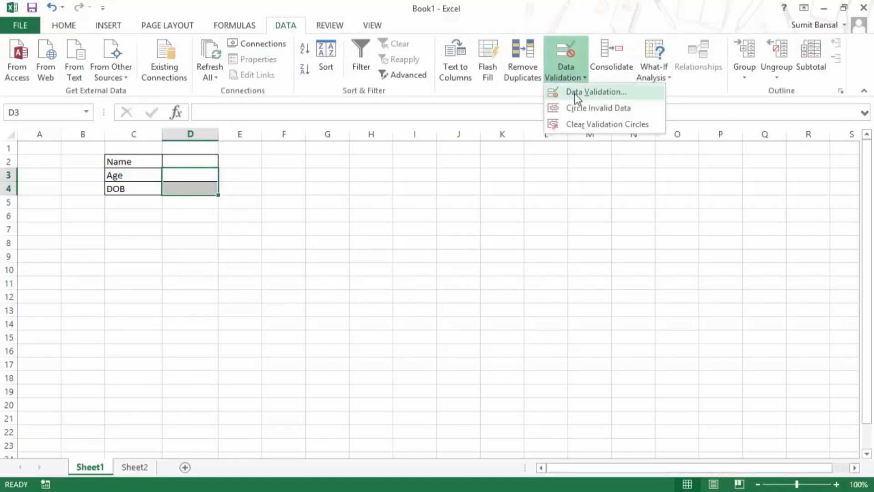
left_click(575, 93)
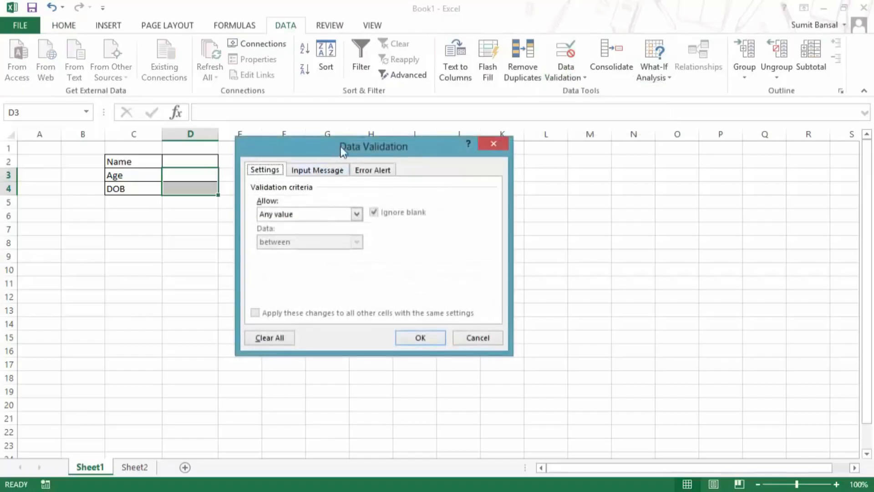
left_click(353, 214)
left_click(351, 287)
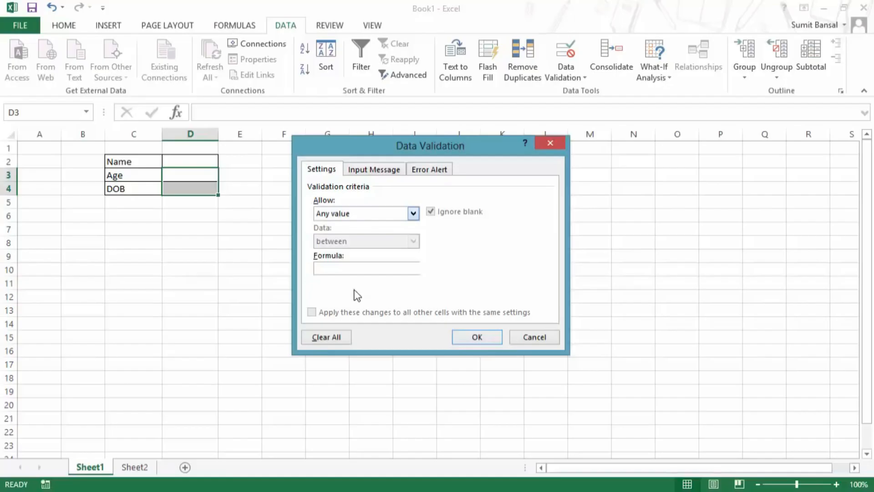
left_click(404, 270)
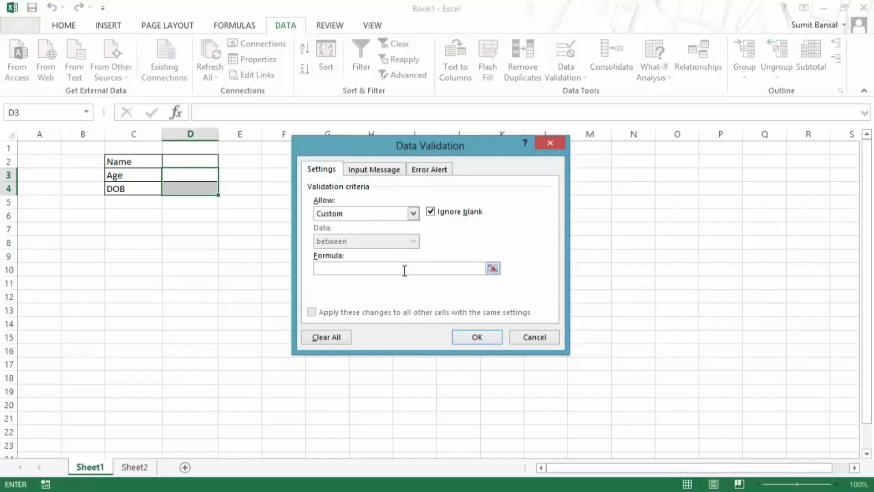
type("=")
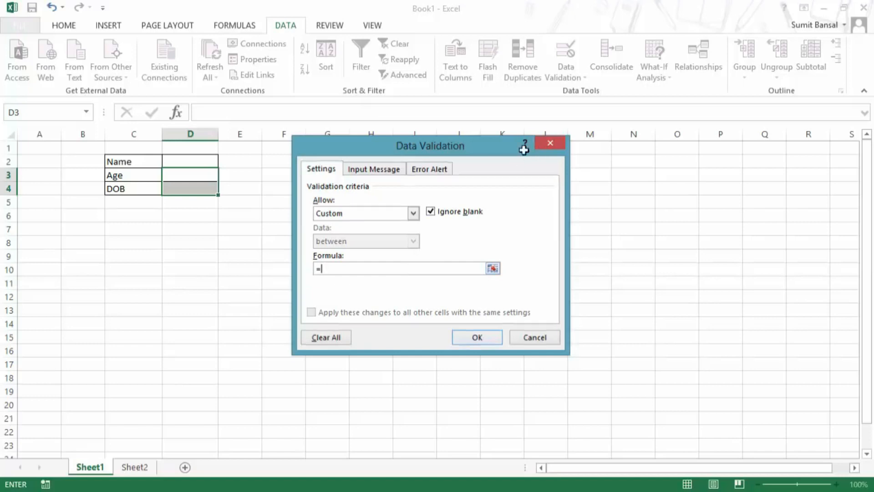
Cancel the validation dialog and begin typing =isbla in cell F3.
left_click(550, 143)
left_click(289, 176)
type("=")
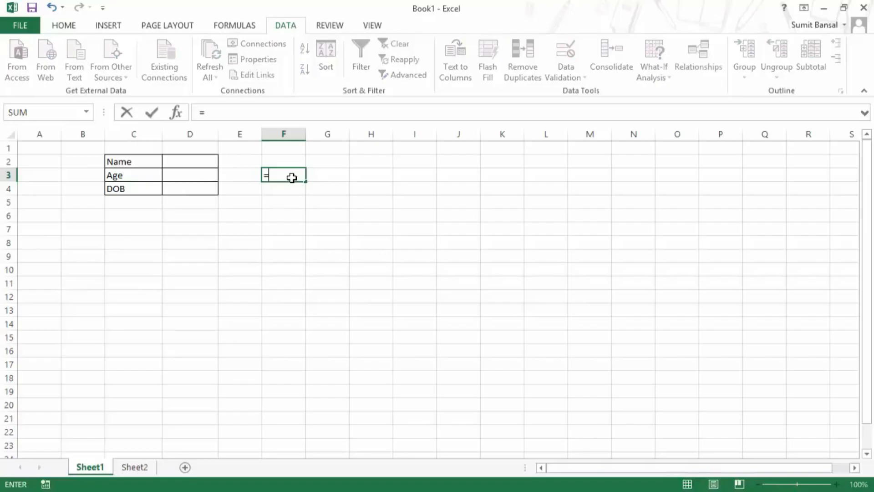
type("is")
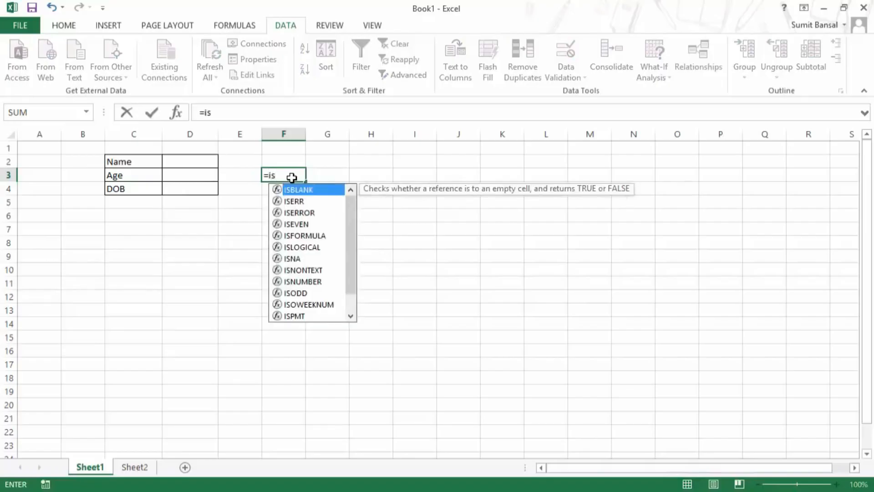
type("bla")
Accept ISBLANK in F3 and reference the Name cell as absolute $D$2.
key("Tab")
left_click(190, 163)
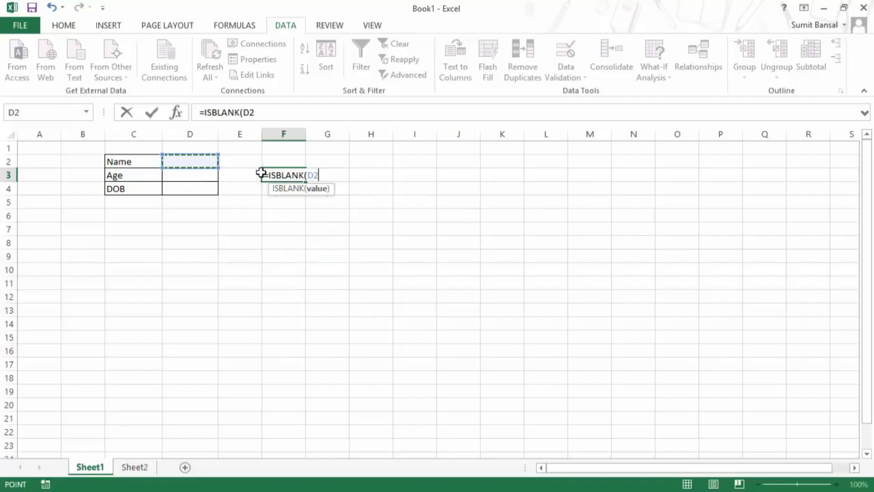
key("F4")
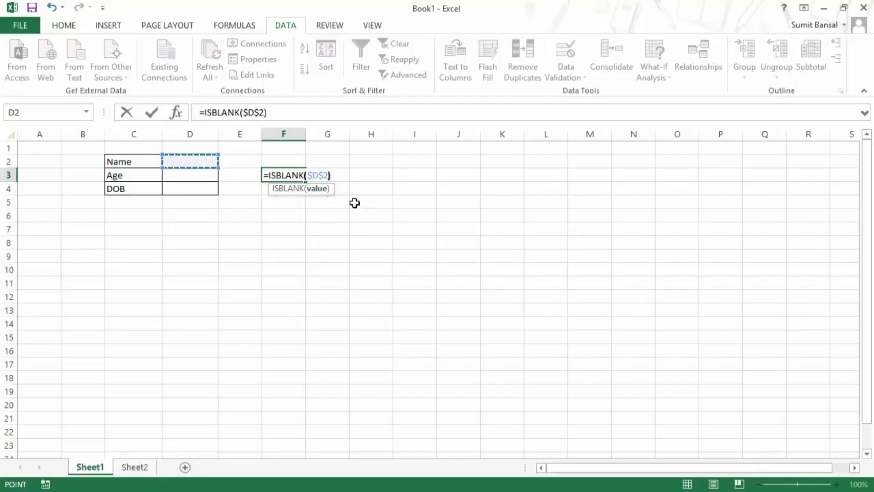
Wrap F3's formula in NOT() to make =NOT(ISBLANK($D$2)), and copy the formula text.
left_click(265, 177)
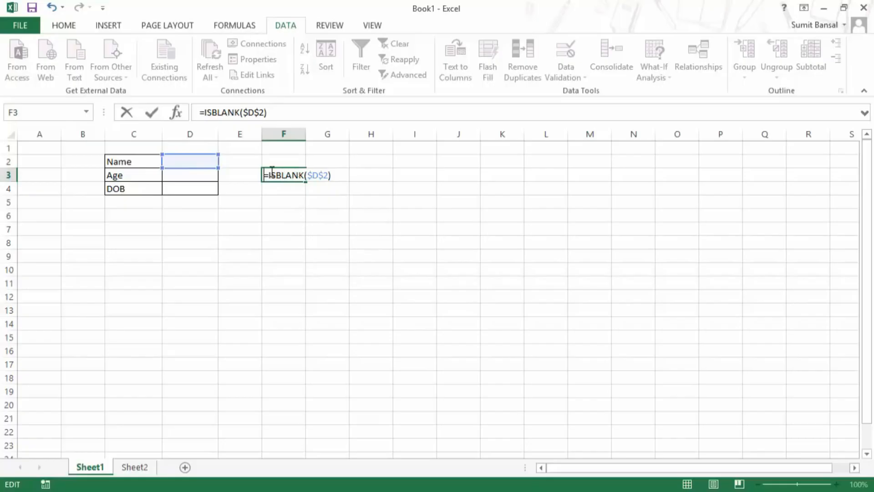
type("Not")
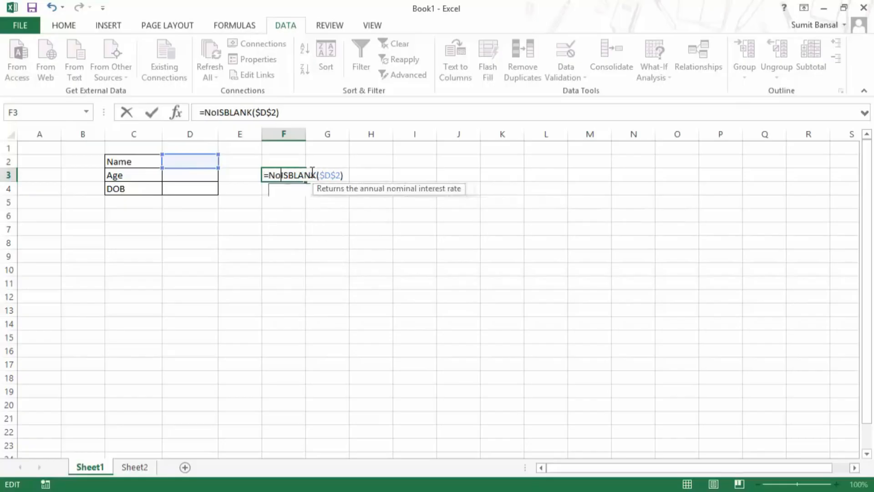
type("(")
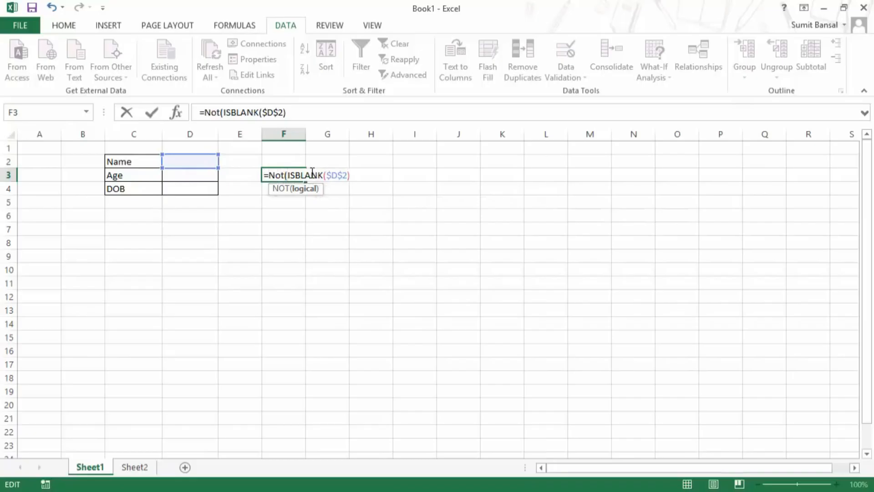
type(")")
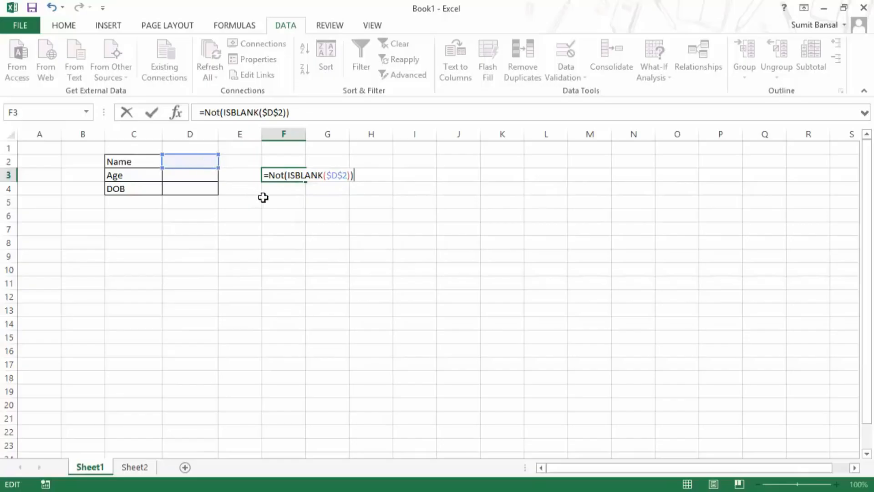
left_click_drag(360, 176, 263, 176)
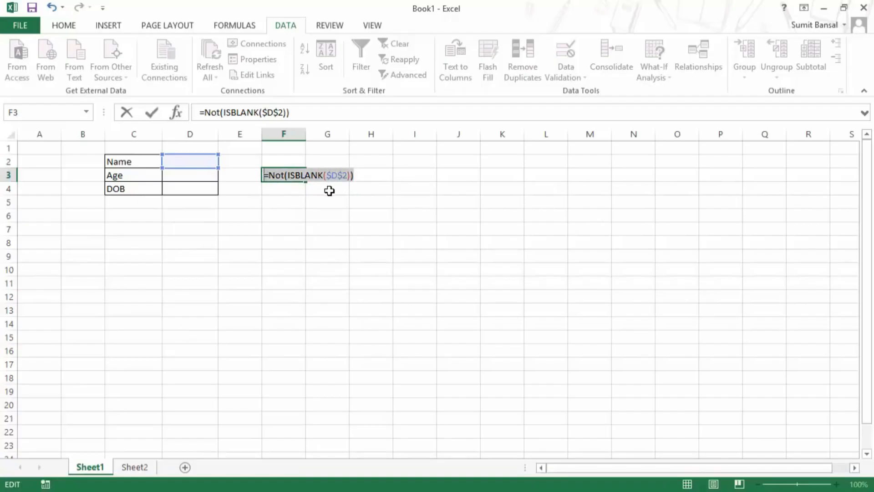
key("Return")
key("Up")
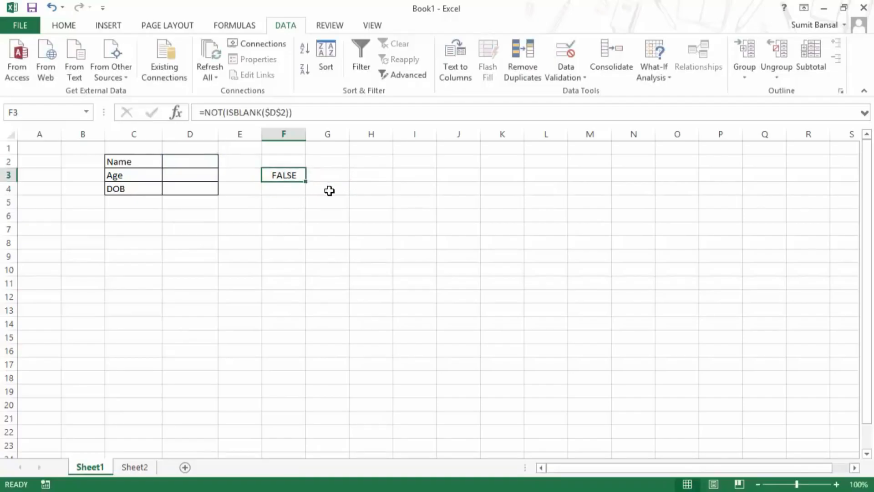
Enter a test name in the Name cell D2, then select D3:D4.
left_click(199, 163)
type("Su")
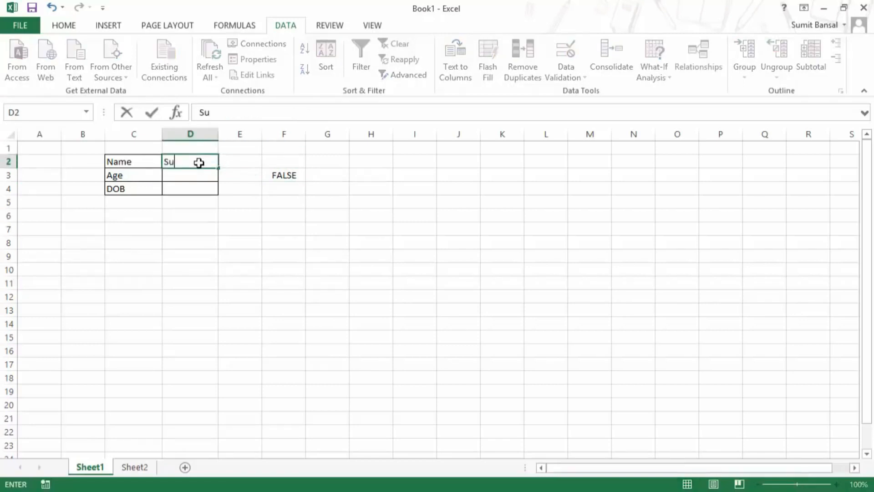
type("mit Bans")
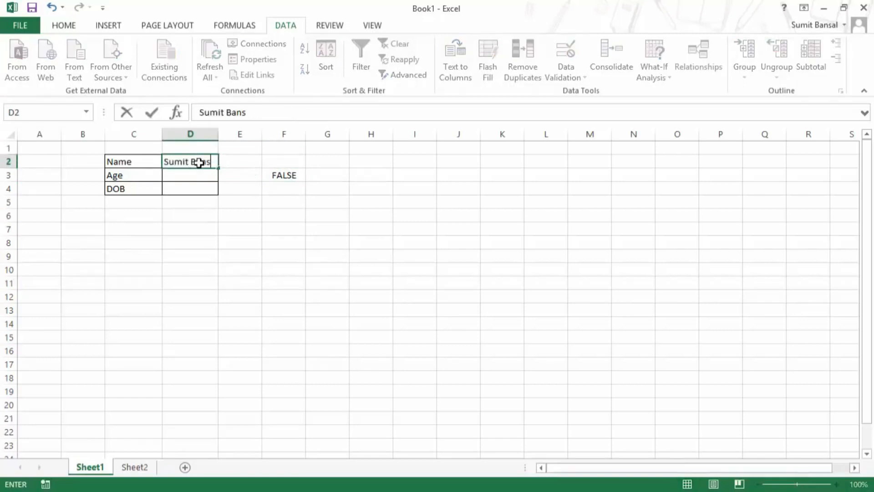
type("al")
key("Return")
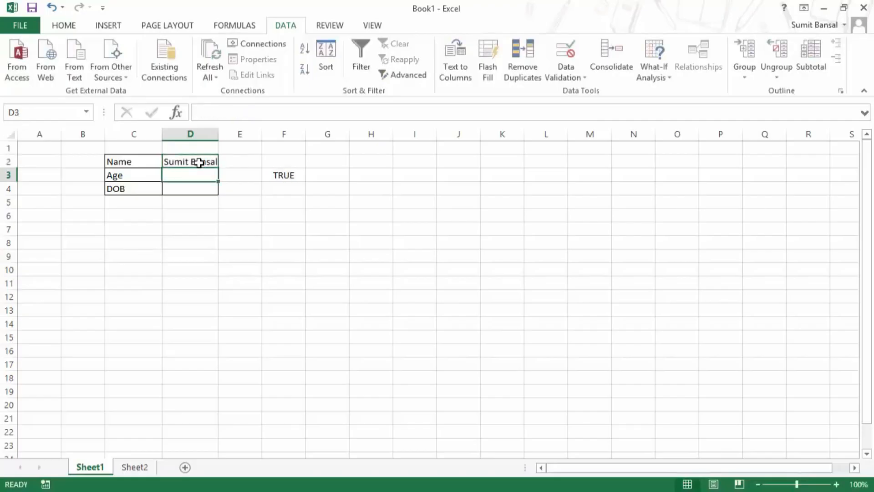
left_click_drag(196, 173, 195, 183)
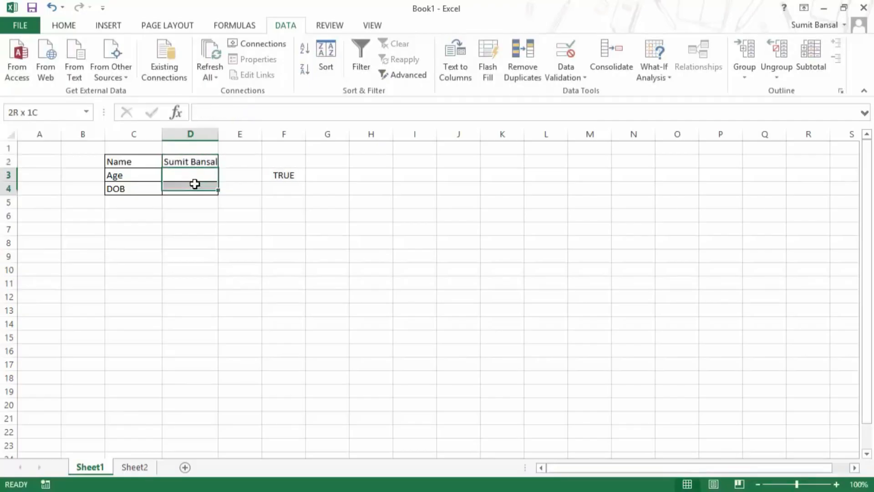
Widen column D and give D3:D4 a Custom validation rule =NOT(ISBLANK($D$2)).
left_click_drag(219, 134, 225, 136)
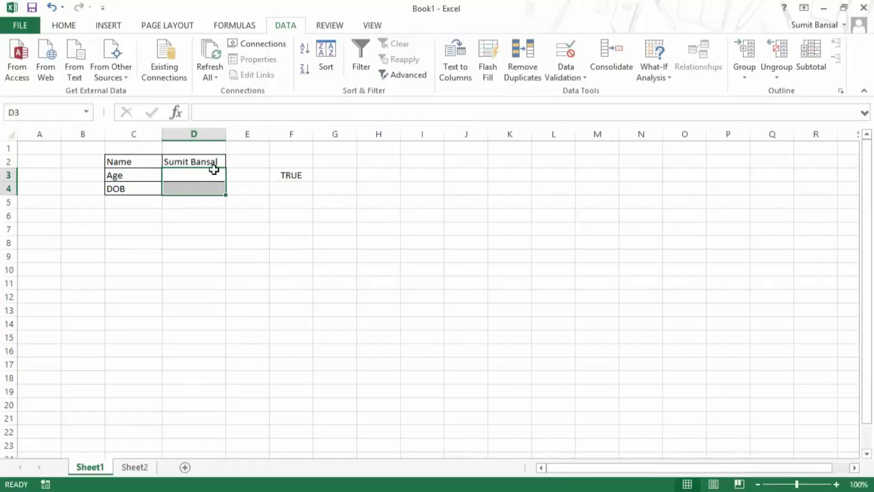
left_click(572, 83)
left_click(573, 91)
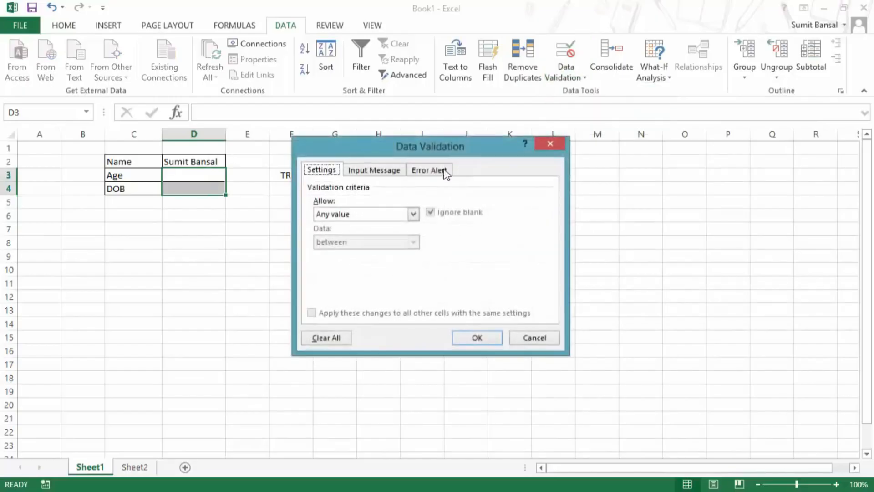
left_click_drag(437, 142, 501, 142)
left_click(441, 211)
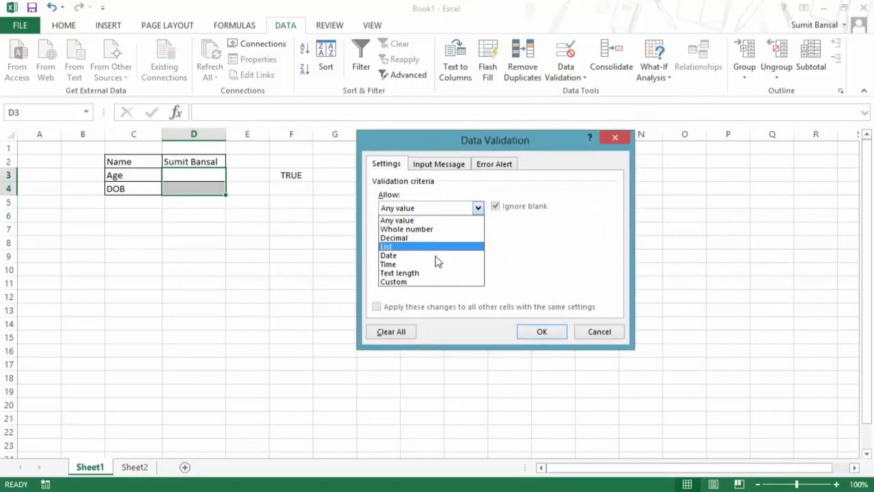
left_click(433, 282)
type("=NOT(ISBLANK($D$3))")
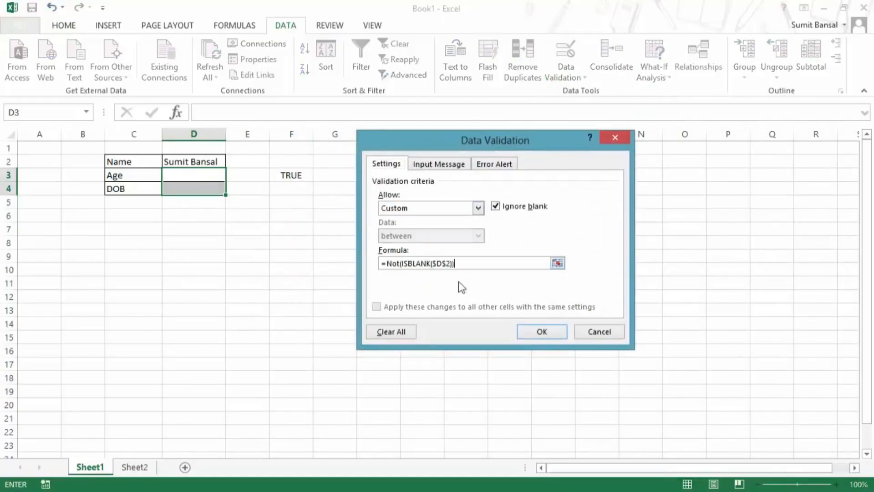
left_click(549, 332)
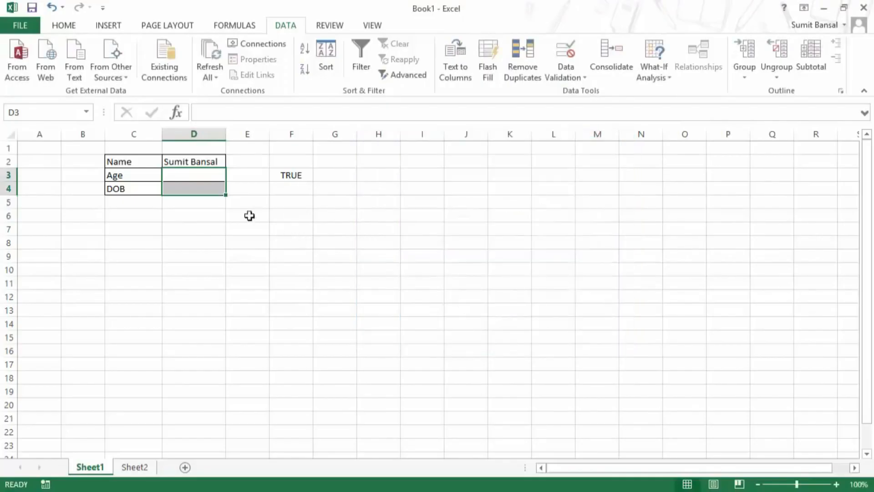
left_click(187, 174)
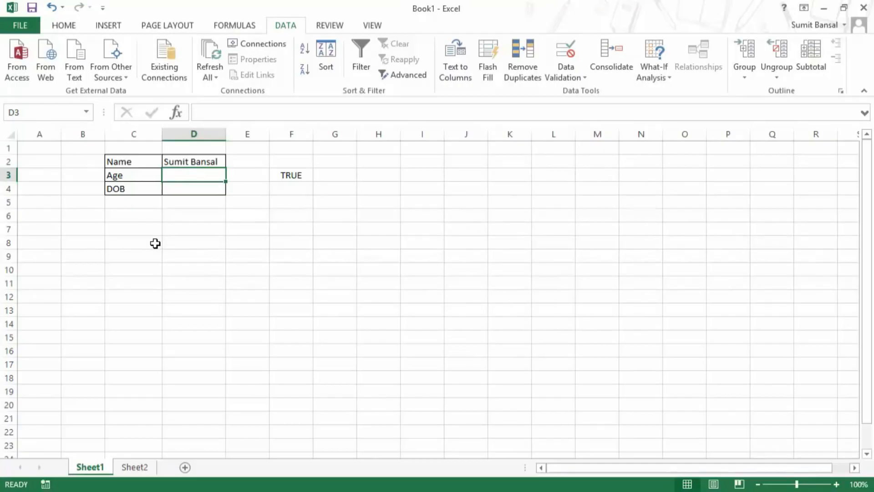
Enter age 30 in D3 and date 01/01/2014 in D4.
type("30")
key("Return")
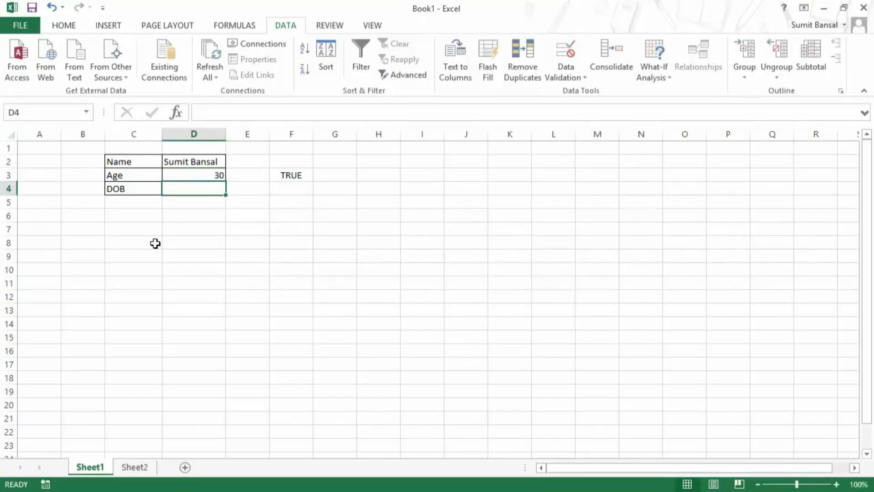
type("01")
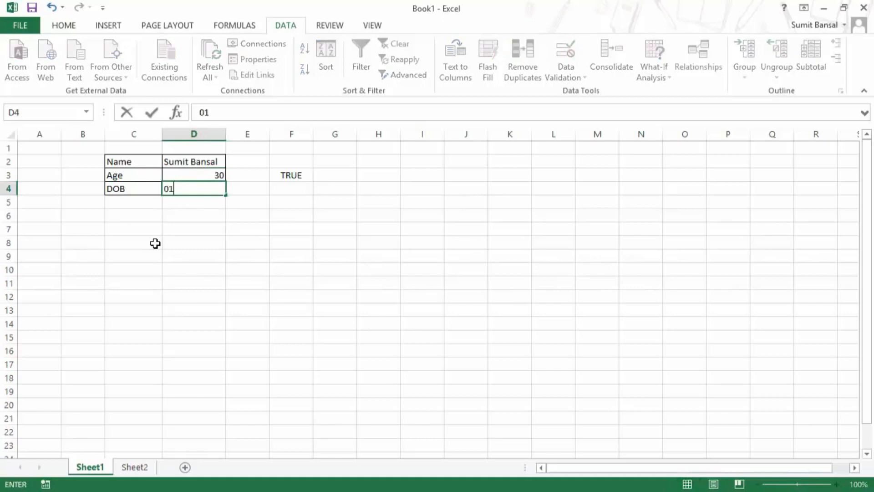
type("/01/2014")
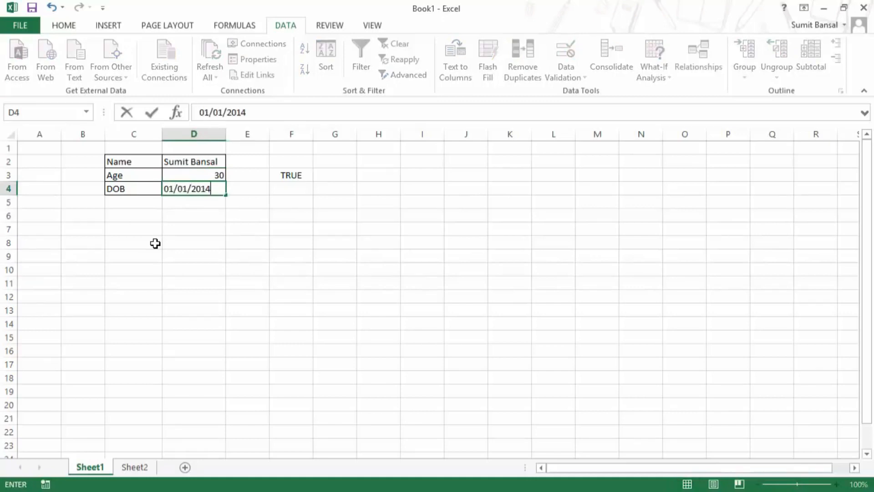
key("Return")
key("Up")
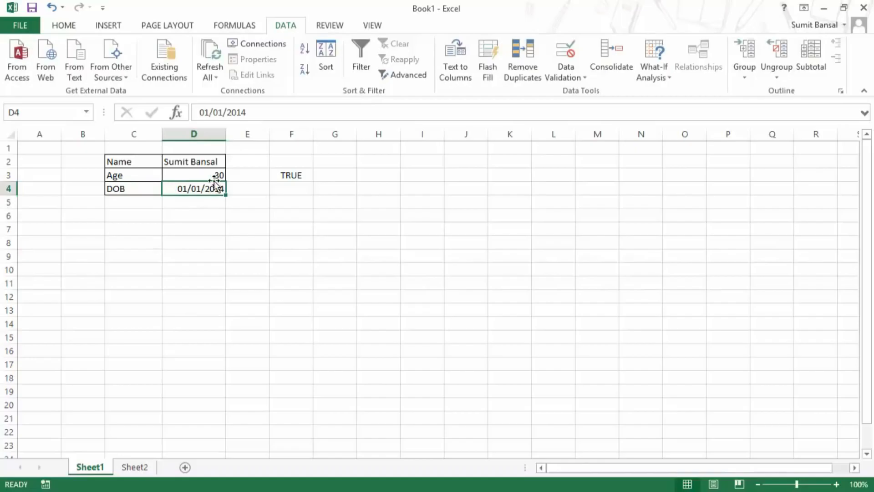
Clear D3:D4 and the Name in D2, then enter 30 in D3 with Name empty.
left_click_drag(215, 176, 213, 191)
key("Delete")
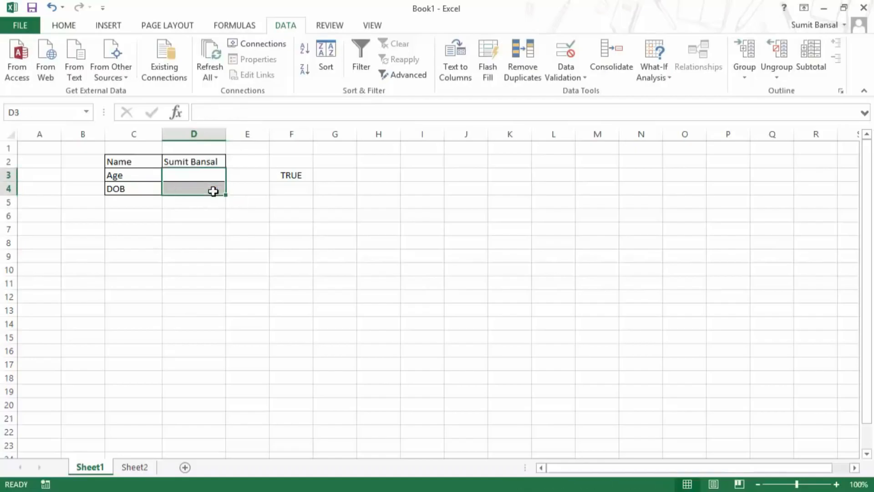
left_click(207, 158)
key("Delete")
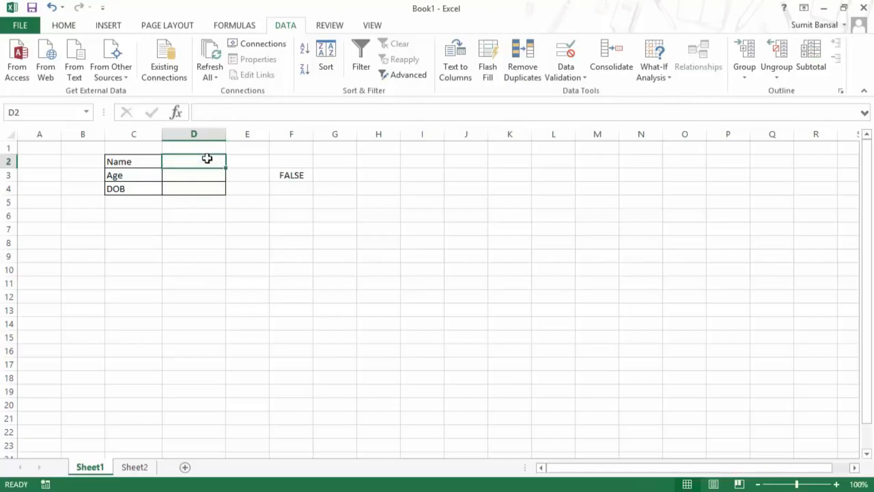
key("Down")
type("30")
key("Return")
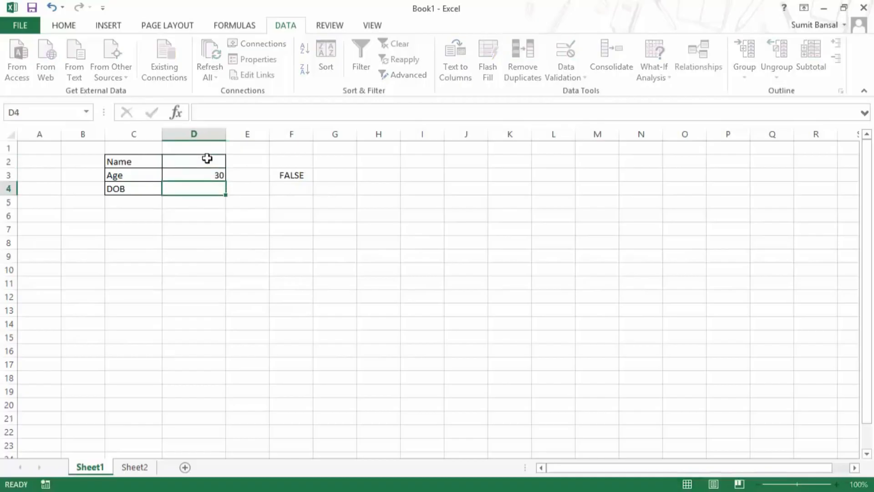
key("Up")
Untick Ignore blank in the D3:D4 validation rule.
left_click_drag(207, 174, 206, 188)
left_click(566, 78)
left_click(588, 88)
left_click(488, 165)
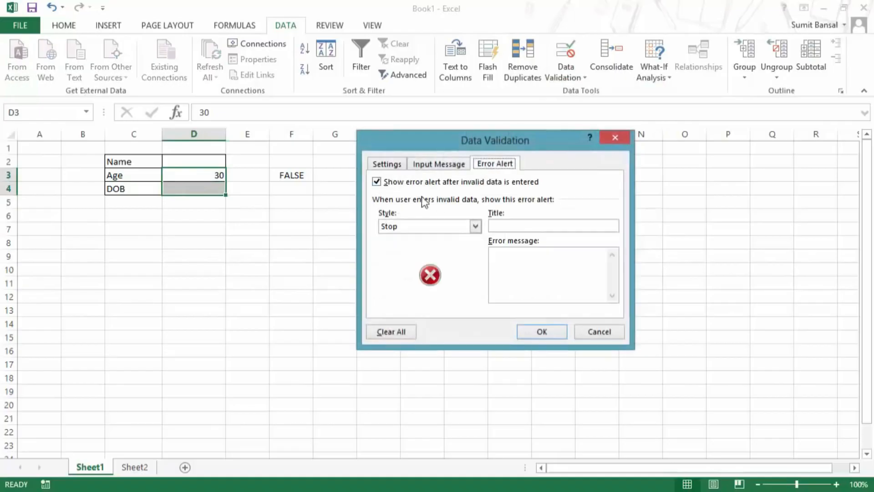
left_click(391, 164)
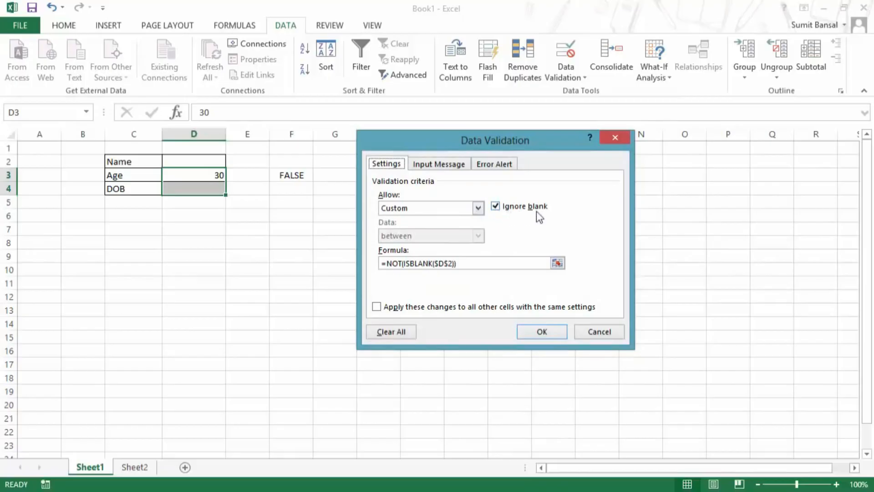
left_click(497, 208)
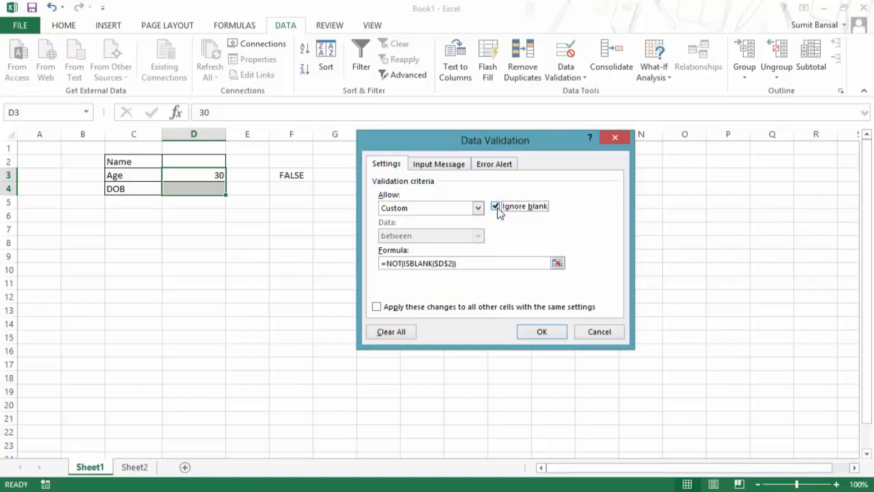
left_click(542, 332)
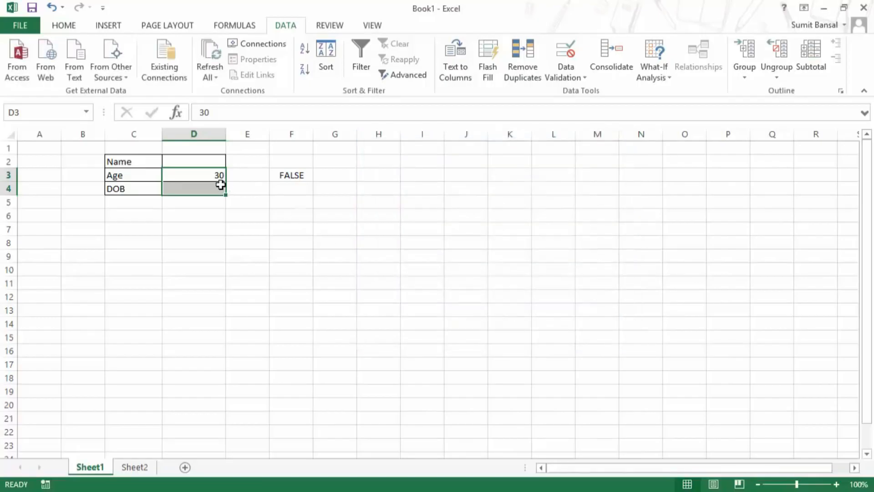
Clear D3 and retry age 30, cancelling the rejection since Name is blank.
left_click(211, 176)
key("Delete")
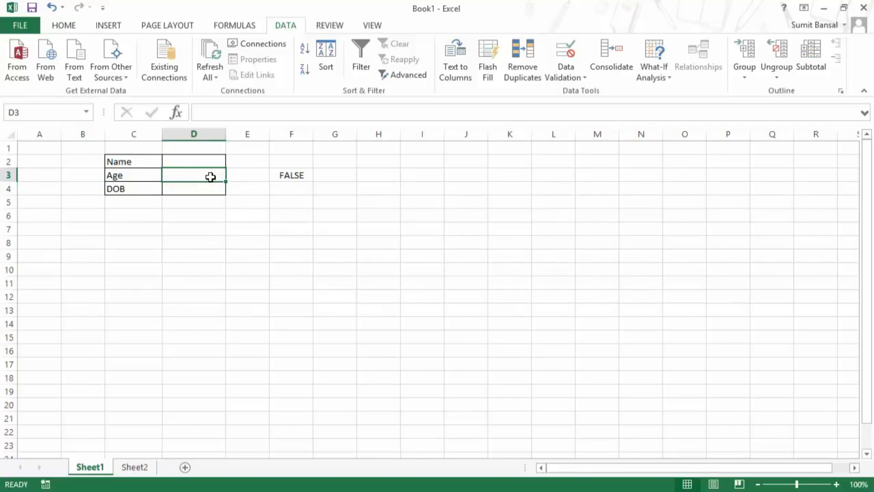
type("30")
key("Return")
left_click(440, 290)
left_click_drag(205, 174, 207, 183)
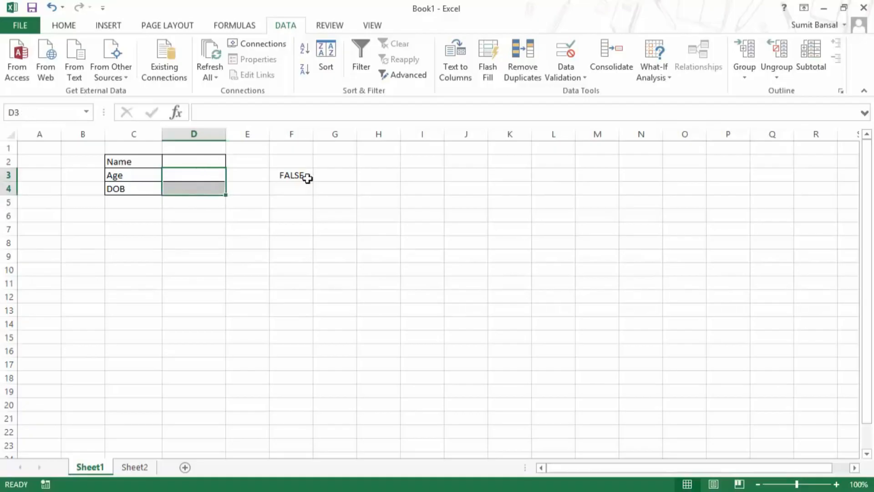
left_click(197, 176)
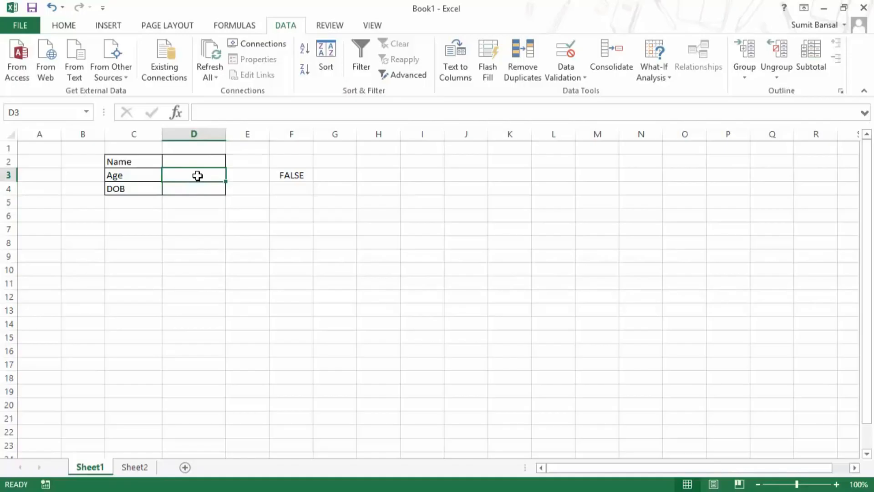
left_click(286, 173)
Add nested IF tests to F3 checking $D$3 is above 1 and below 100.
double_click(286, 173)
left_click_drag(275, 175, 372, 169)
left_click(276, 175)
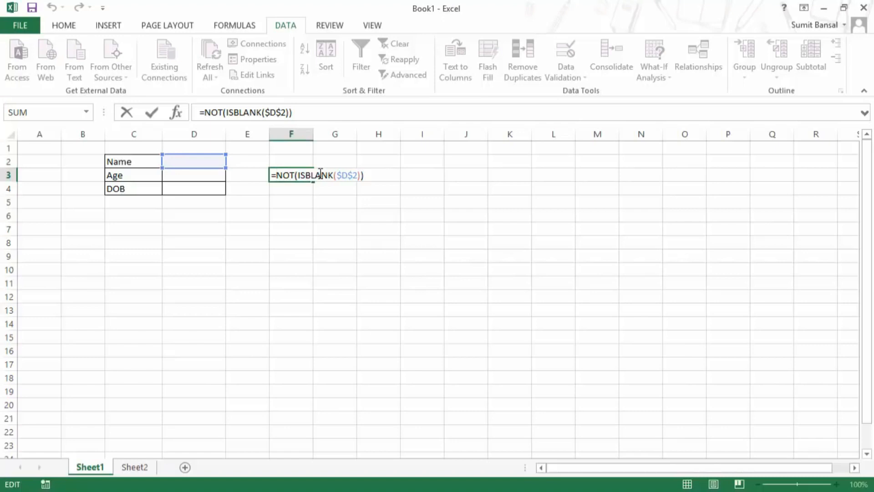
type("IF(")
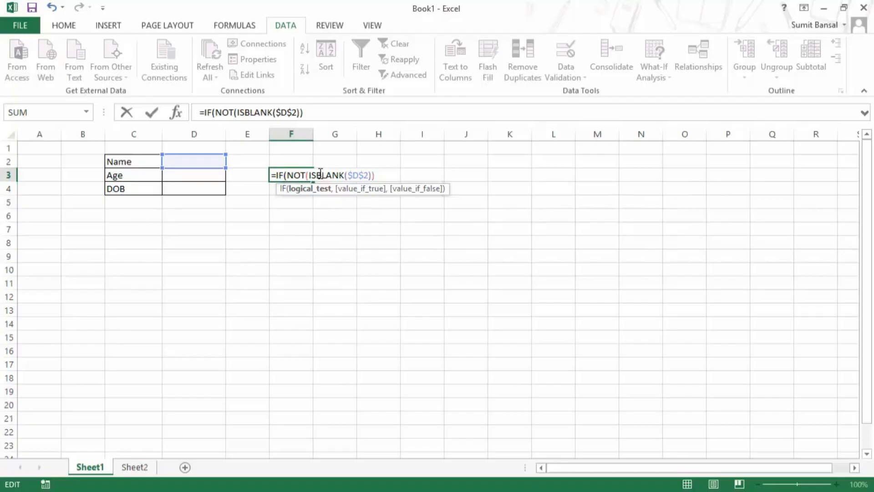
left_click(201, 175)
key("F4")
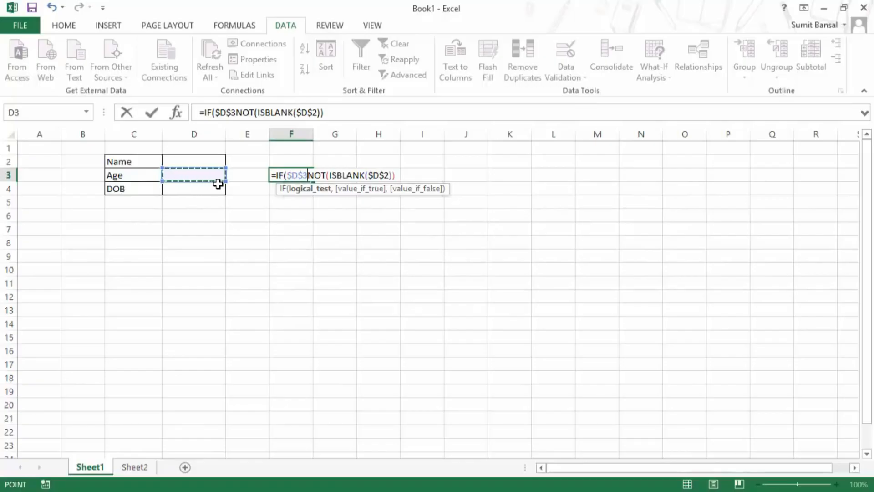
type(">1")
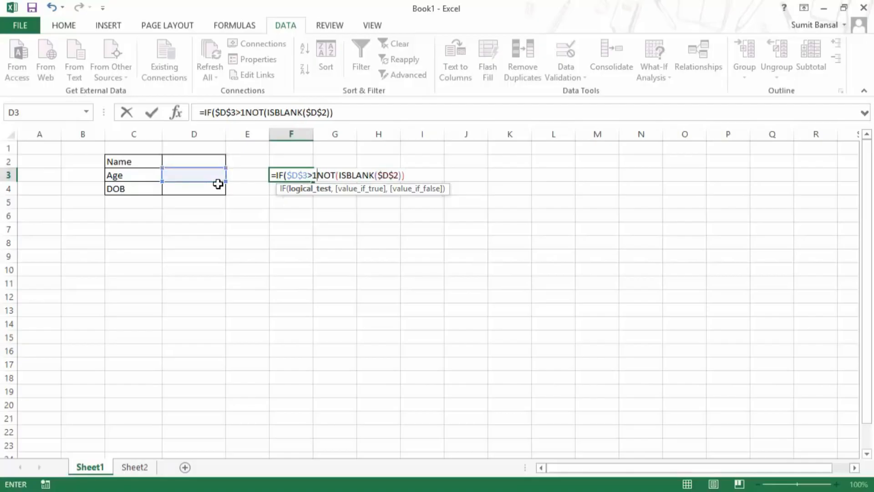
type(",IF(")
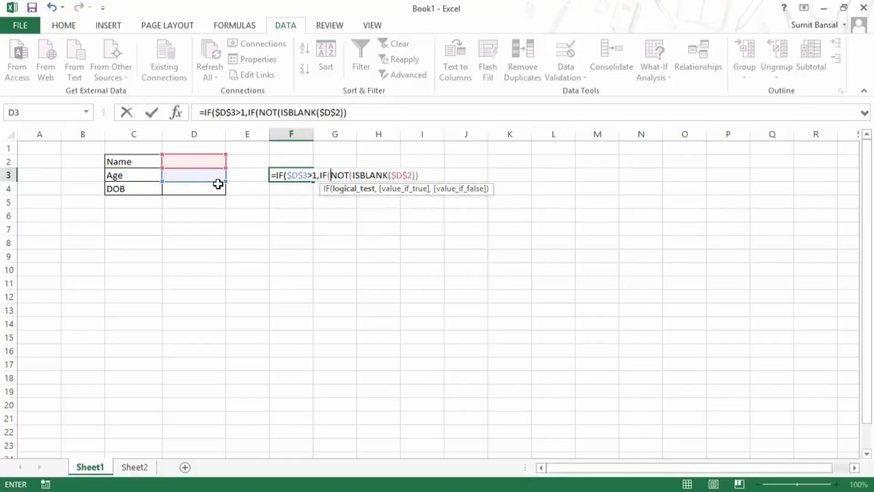
left_click(210, 178)
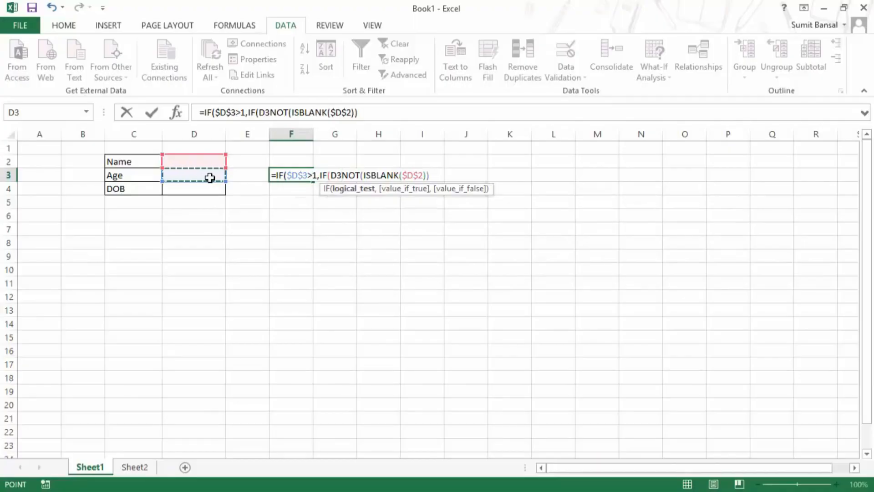
key("F4")
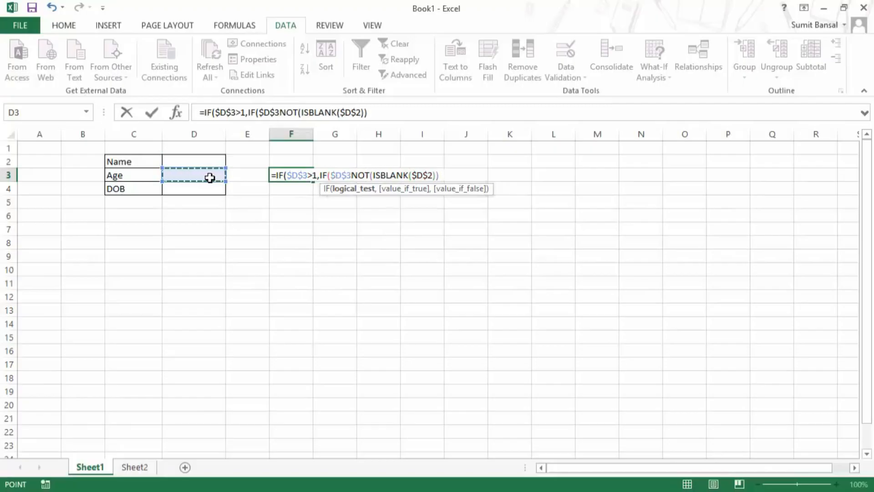
type("<")
type("100,")
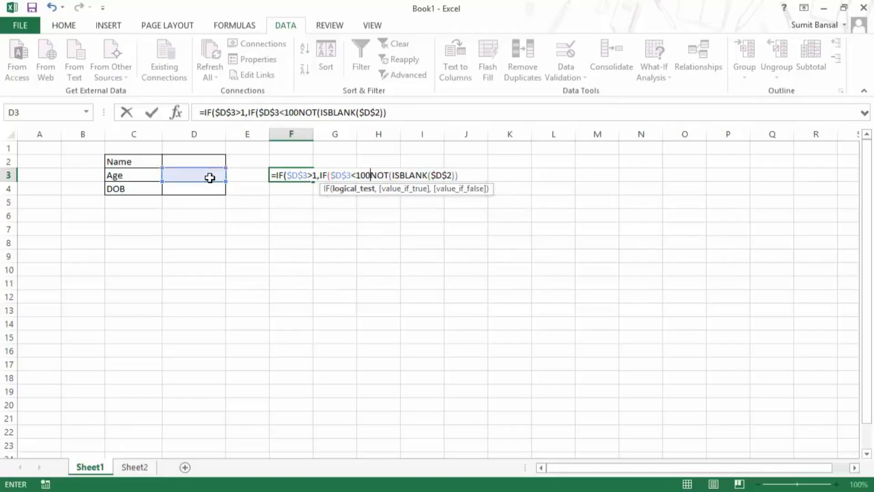
type("True,")
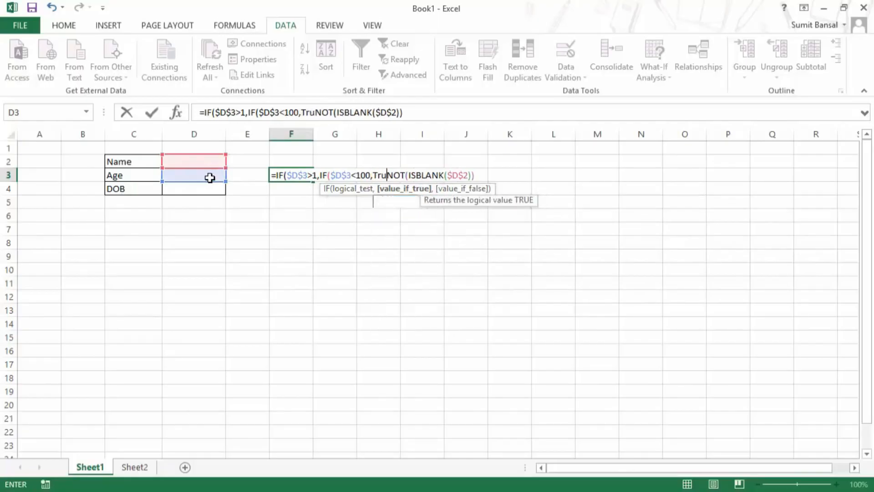
type("False")
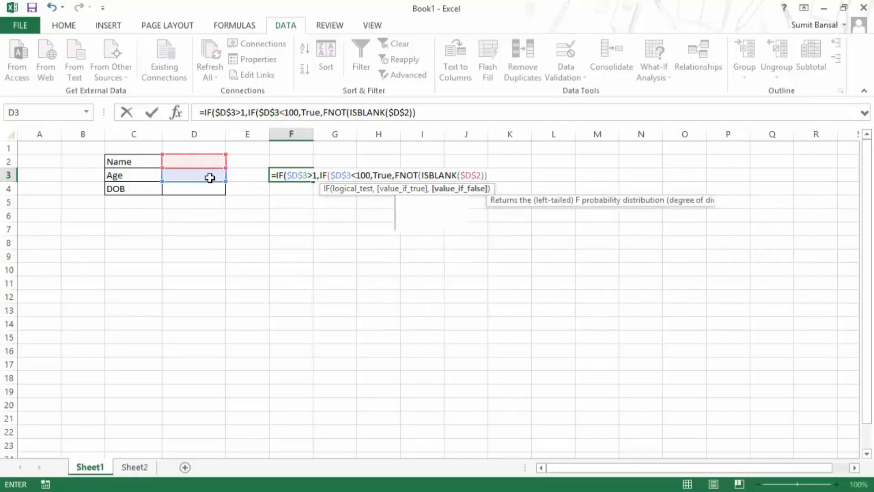
type(")")
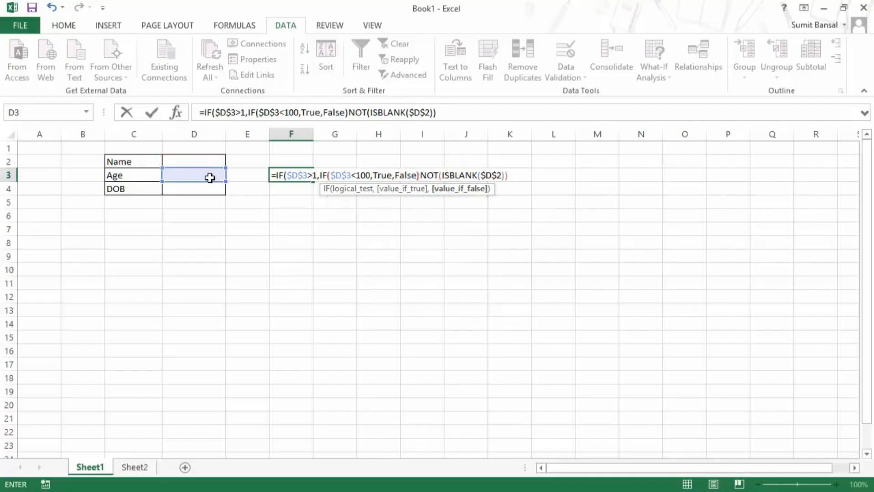
type(",")
Wrap F3 in AND() to form =AND(IF($D$3>1,IF($D$3<100,TRUE,FALSE)),NOT(ISBLANK($D$2))).
left_click(277, 175)
type("And(")
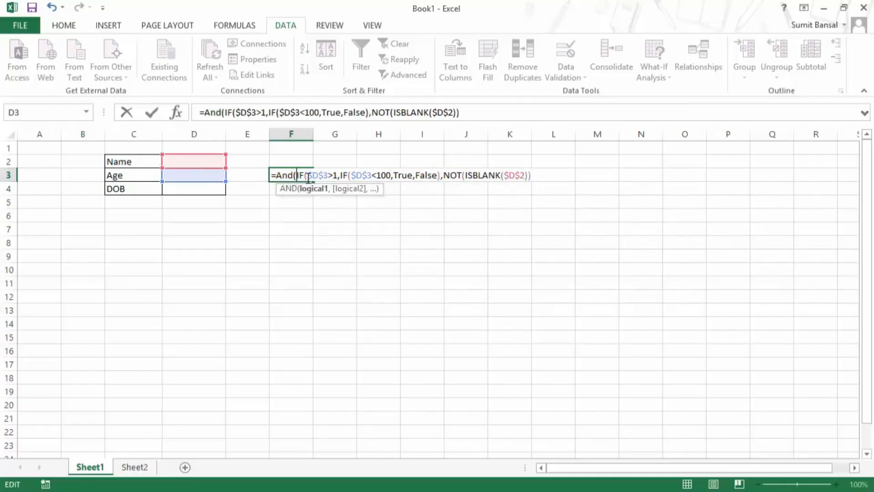
left_click(537, 175)
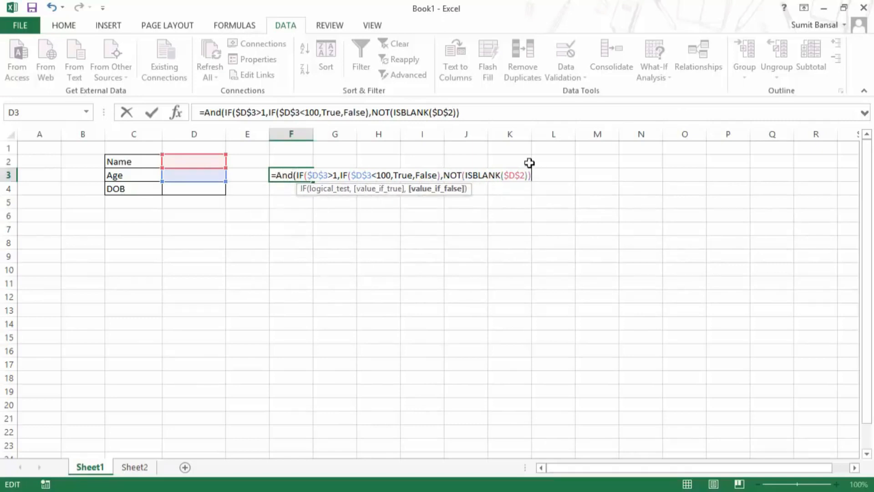
left_click(299, 175)
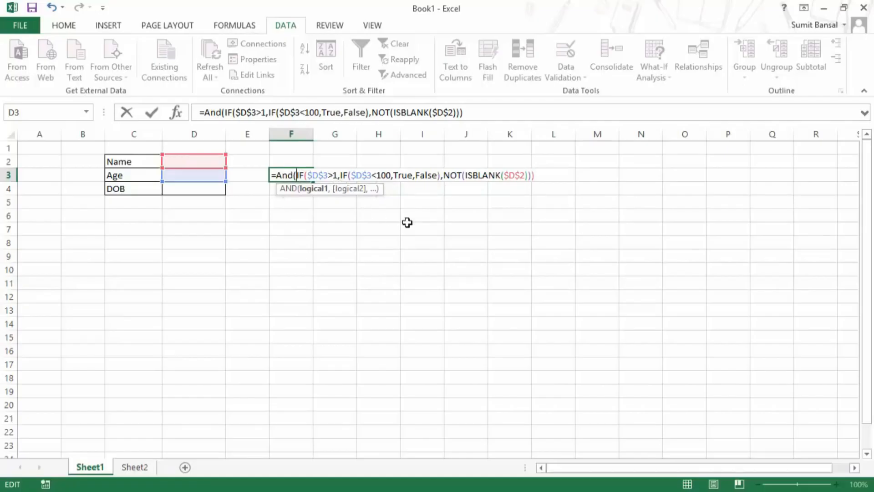
key("Right")
key("Right")
key("Right")
key("Right")
key("Right")
key("Right")
key("Right")
key("Right")
key("Right")
key("Right")
key("Right")
key("Right")
key("Right")
key("Right")
key("Right")
key("Right")
key("Right")
key("Right")
key("Right")
key("Right")
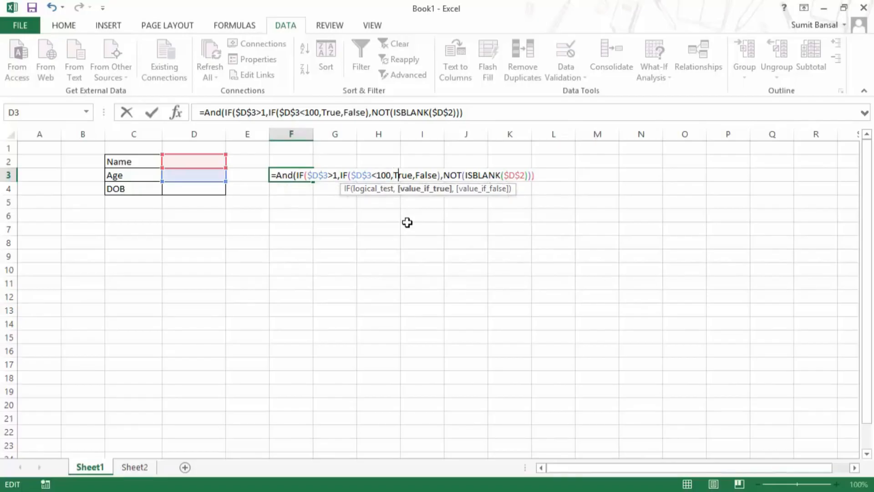
key("Right")
key("Right")
key("Right")
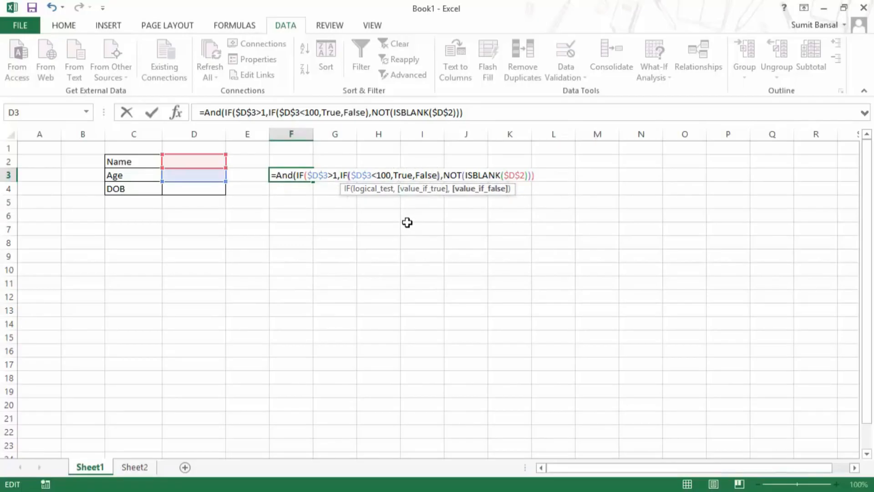
key("Right")
key("Right")
key("Left")
key("Right")
type(")")
key("Right")
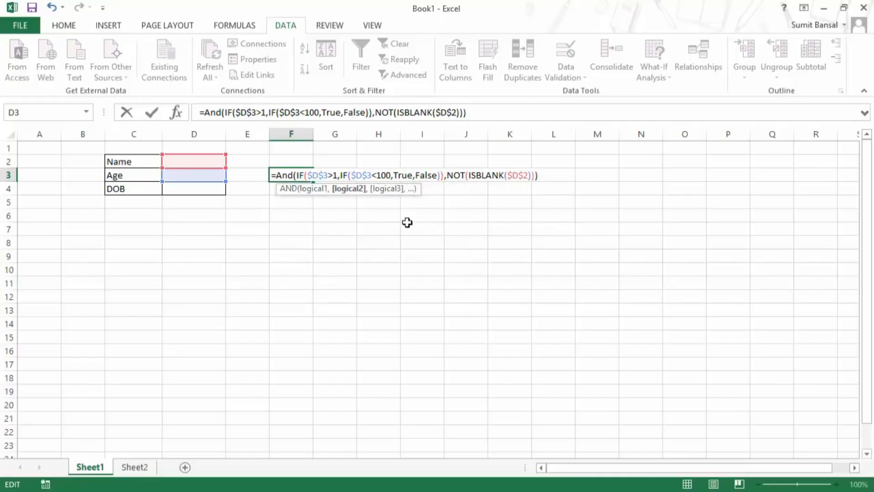
key("Right")
key("Right")
key("Right")
key("Right")
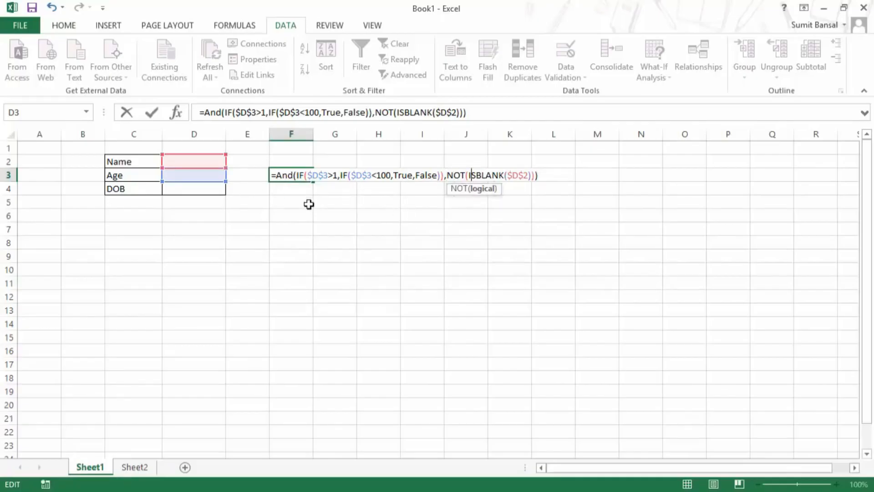
key("Return")
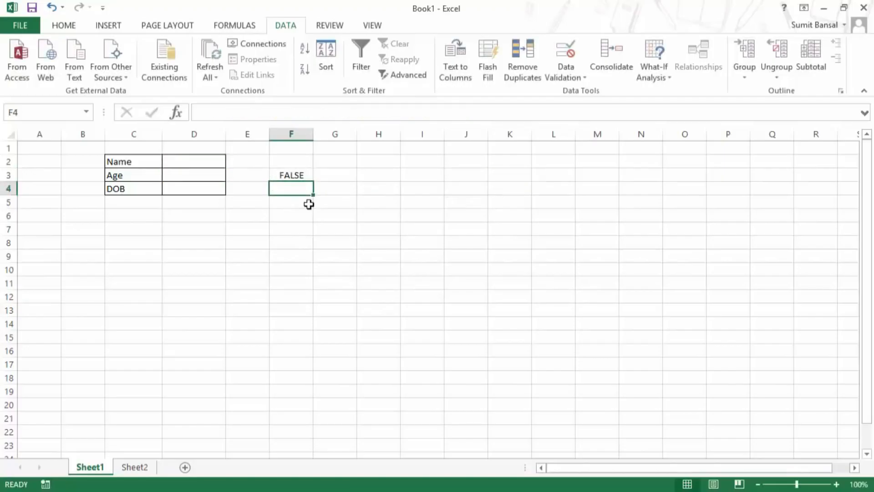
Enter a test name in D2 and age 30 in D3.
key("Left")
key("Up")
key("Left")
key("Up")
type("Sumit Bansal")
key("ctrl+Return")
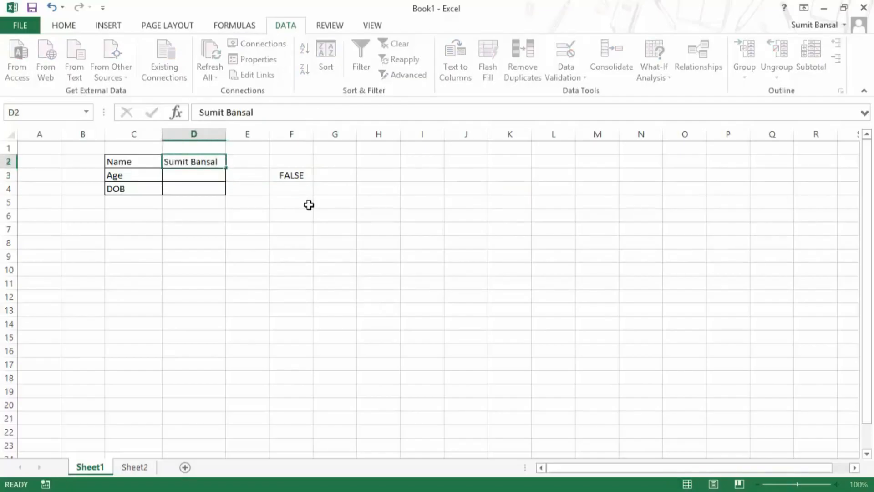
left_click(199, 175)
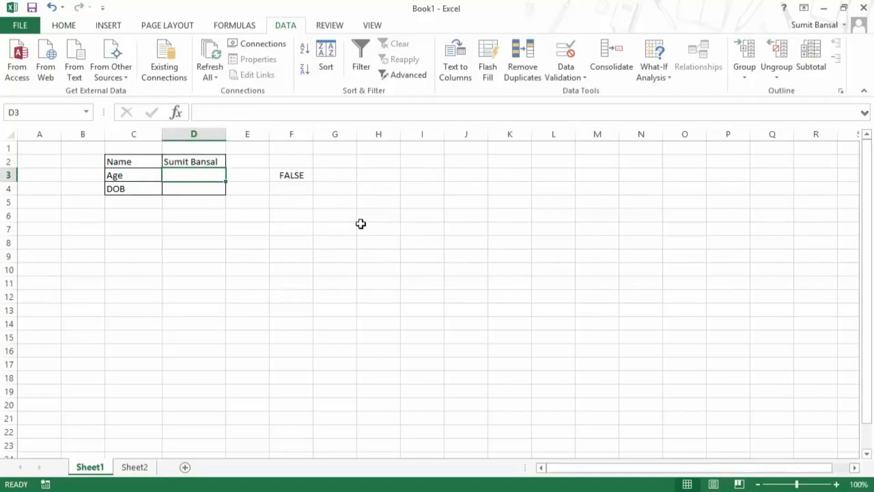
type("30")
key("ctrl+Return")
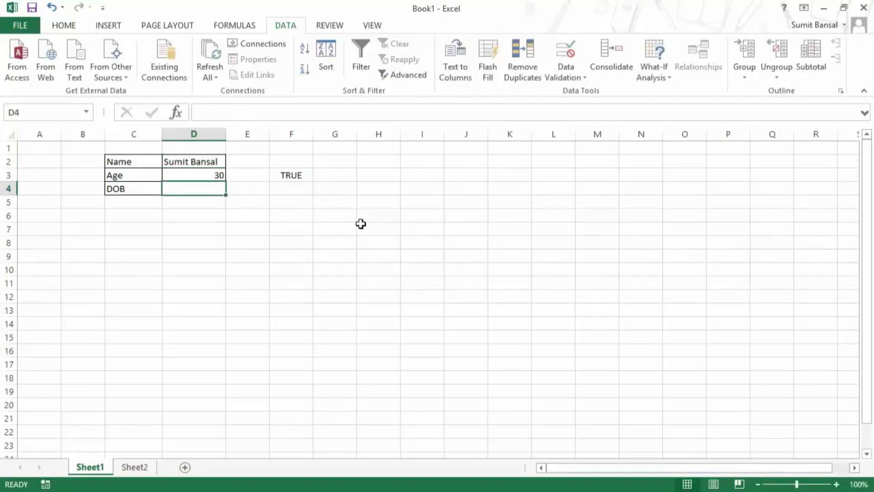
Copy F3's AND formula text, then select D3.
left_click(298, 174)
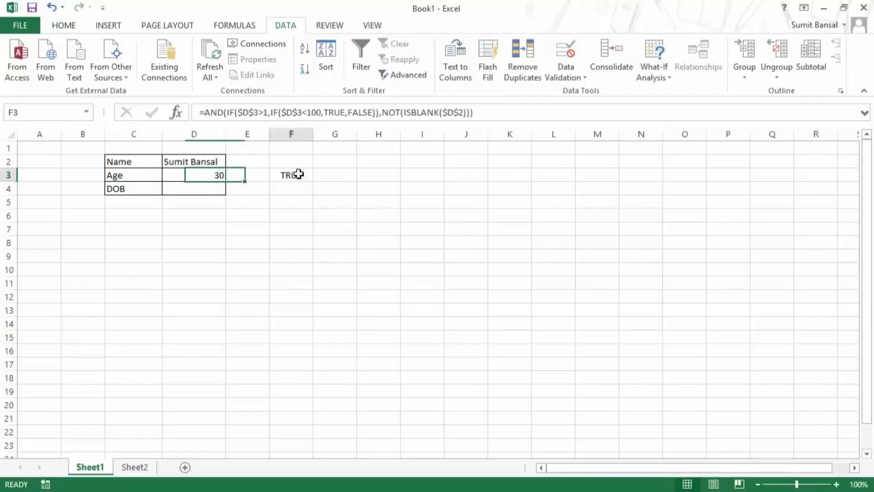
double_click(298, 174)
left_click_drag(545, 173, 272, 175)
key("Escape")
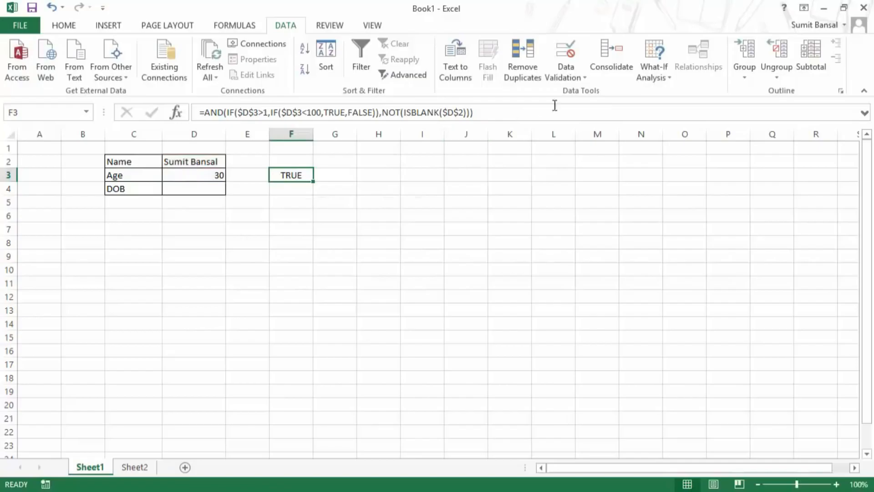
left_click(203, 176)
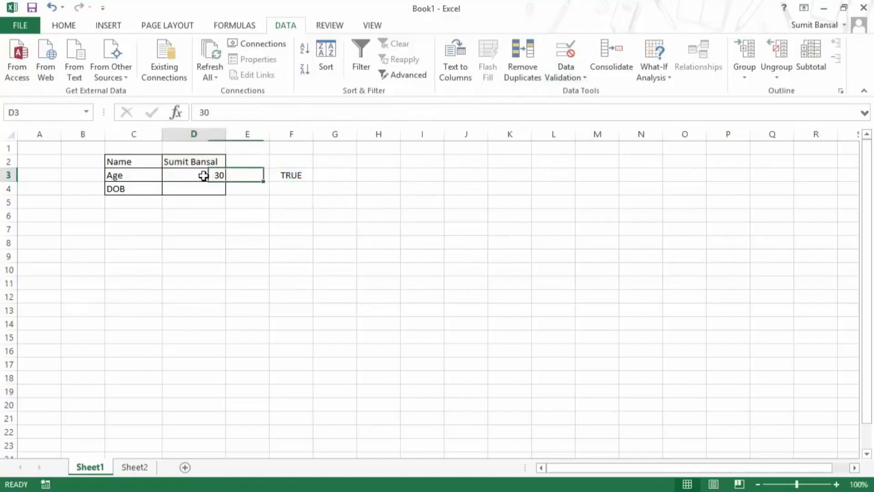
Replace D3's custom validation formula with the copied AND formula.
left_click(561, 78)
left_click(570, 92)
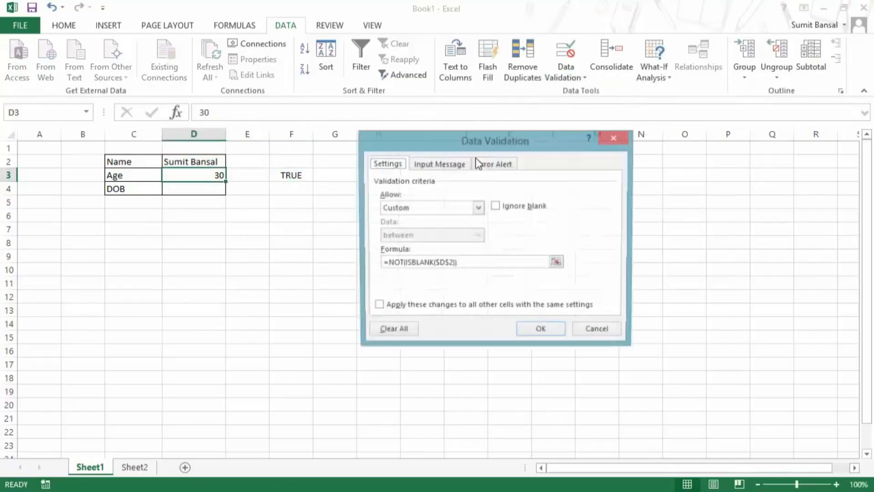
left_click_drag(456, 264, 361, 267)
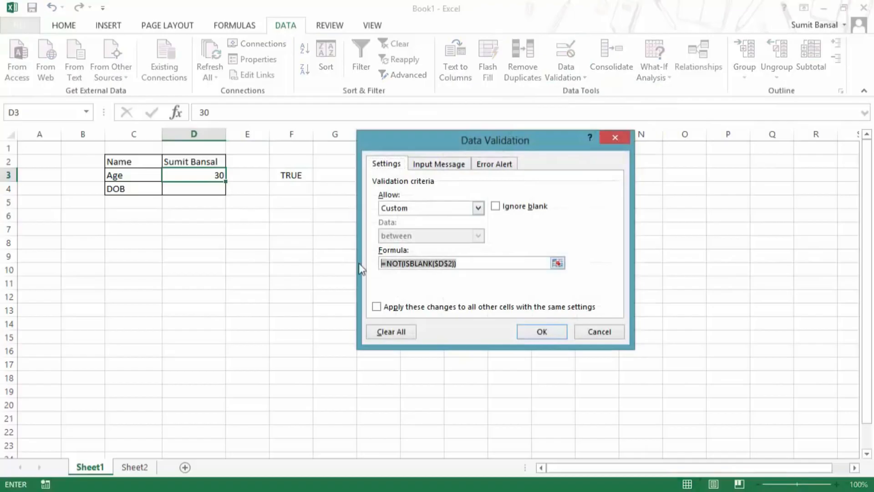
key("ctrl+v")
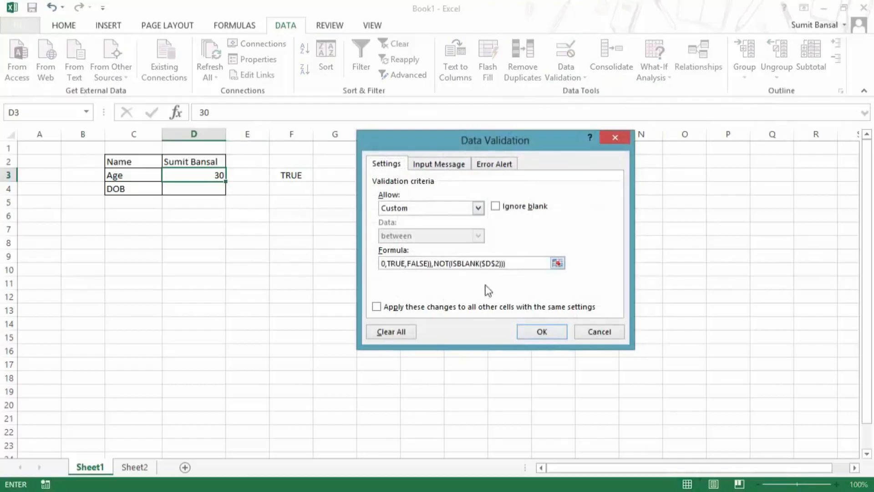
left_click(528, 329)
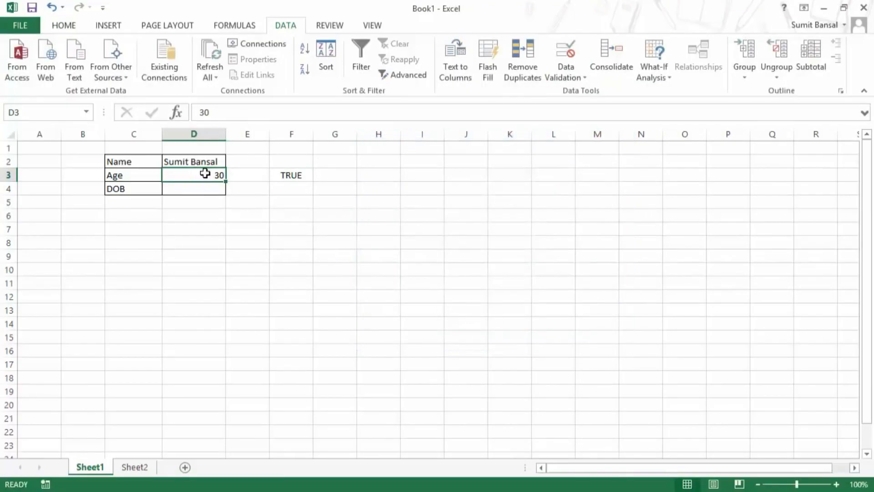
Clear D2:D3 and try entering age 30 with no name.
key("Up")
key("Delete")
key("Down")
key("Delete")
key("Up")
key("Down")
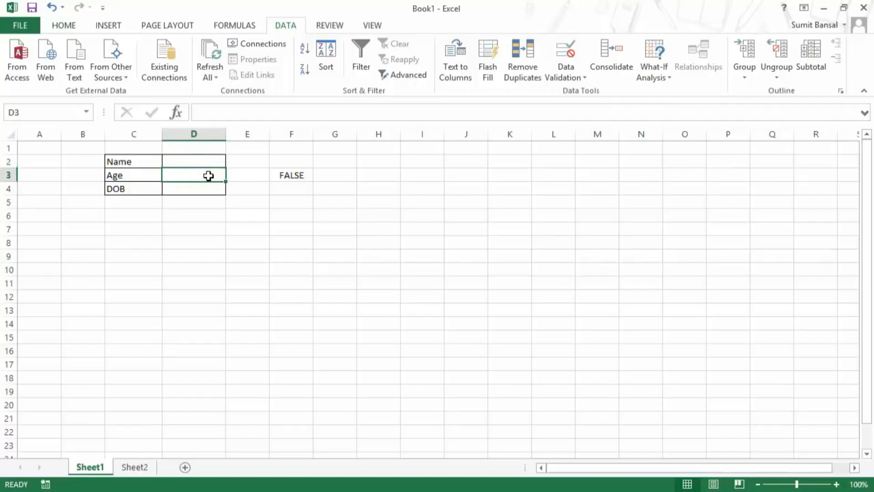
type("30")
key("Return")
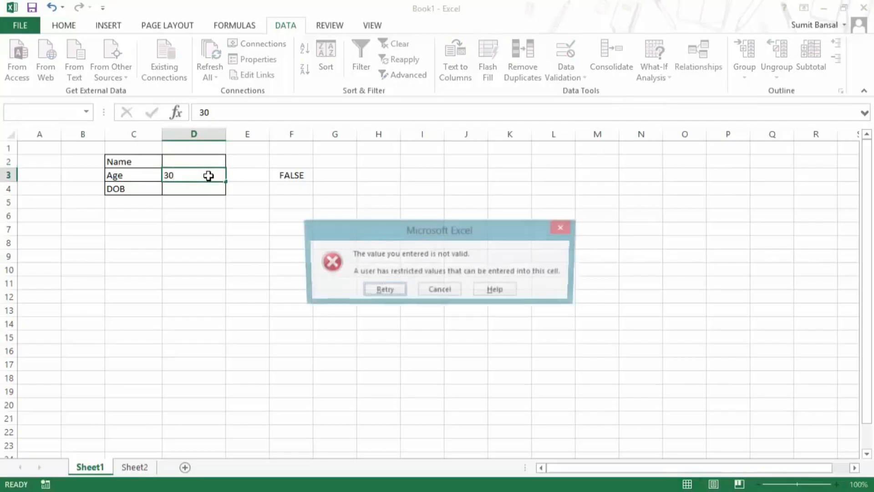
Enter a name in D2 and age 30 in D3.
left_click(205, 162)
type("Sumit Ba")
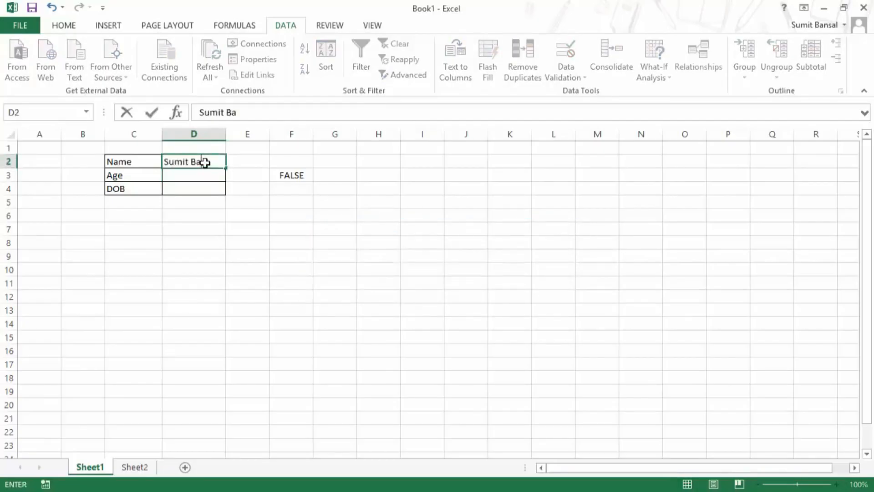
type("nsal")
left_click(201, 177)
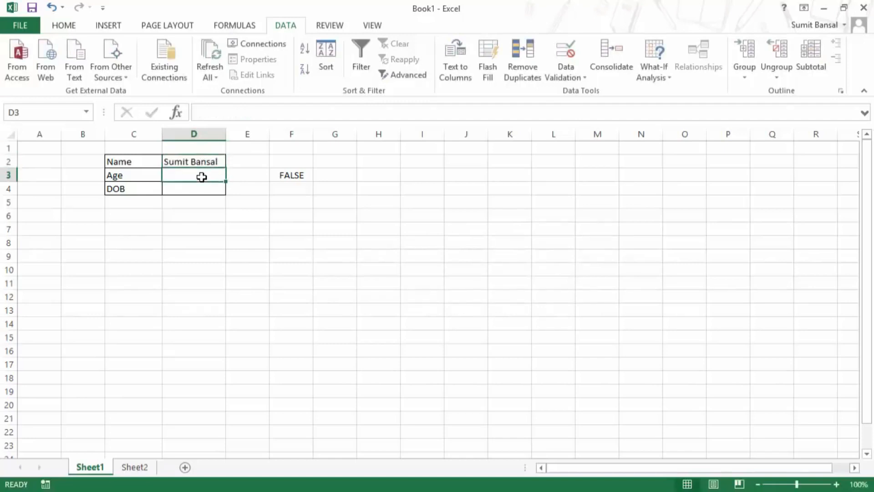
type("30")
key("Return")
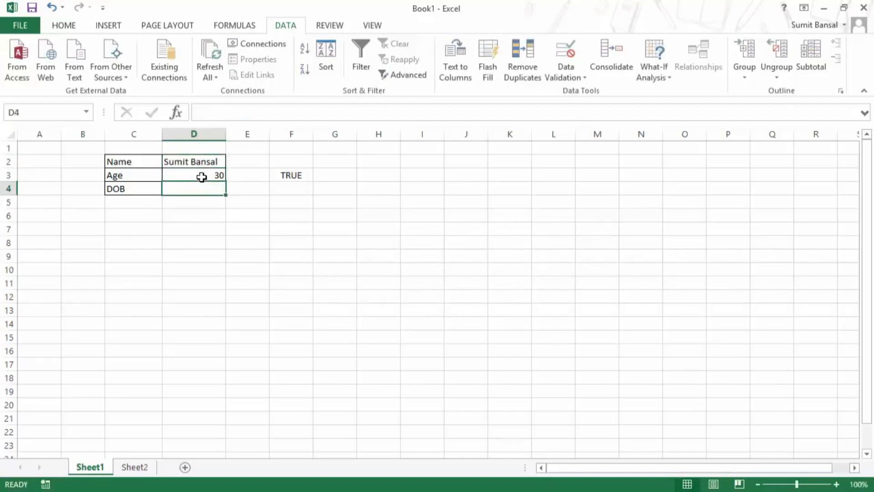
Try age 120 in D3 and cancel the invalid-value alert.
left_click(202, 177)
left_click(303, 176)
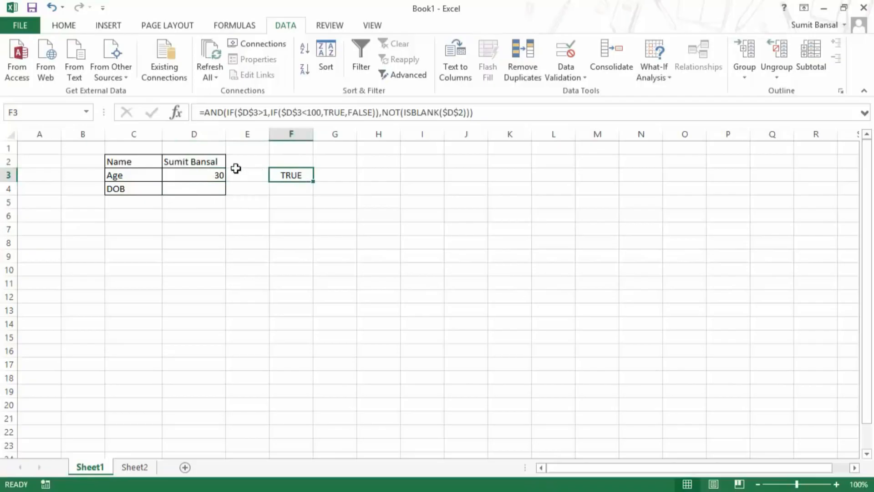
left_click(219, 172)
type("120")
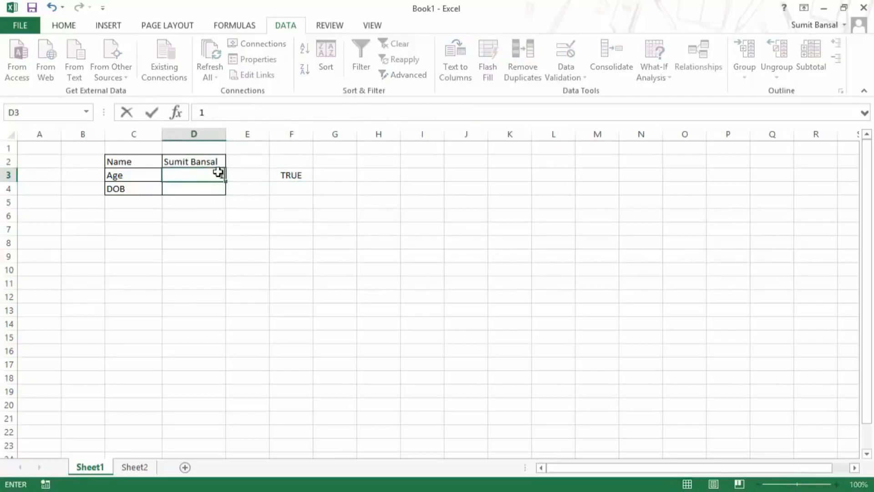
key("Return")
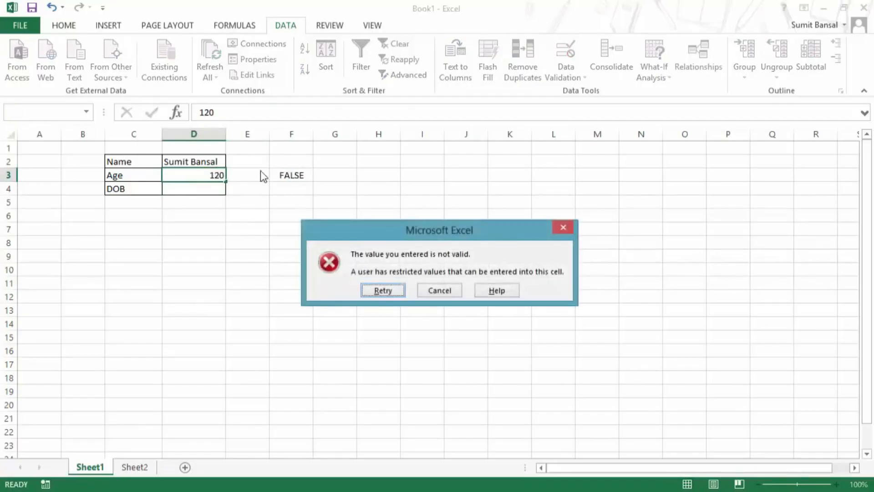
left_click(449, 292)
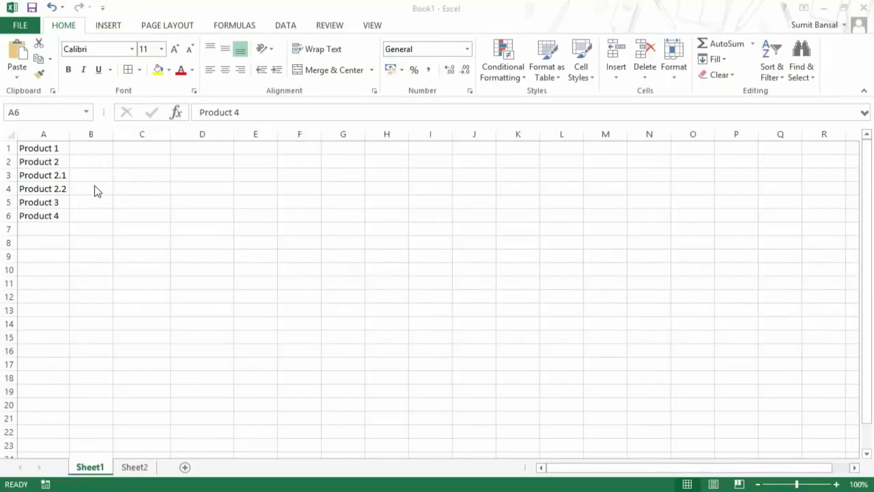
Give C2 a List validation sourced from =$A$1:$A$6, the product names.
left_click(156, 161)
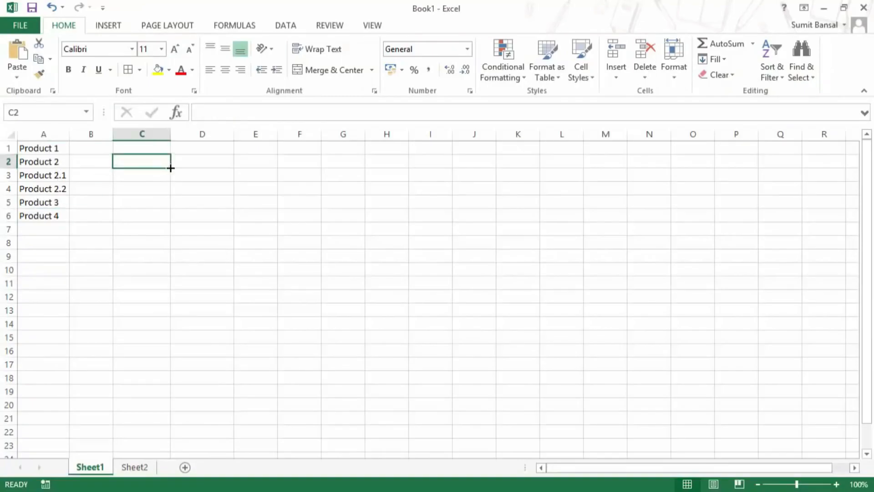
left_click(285, 26)
left_click(572, 79)
left_click(575, 91)
left_click(446, 207)
left_click(400, 247)
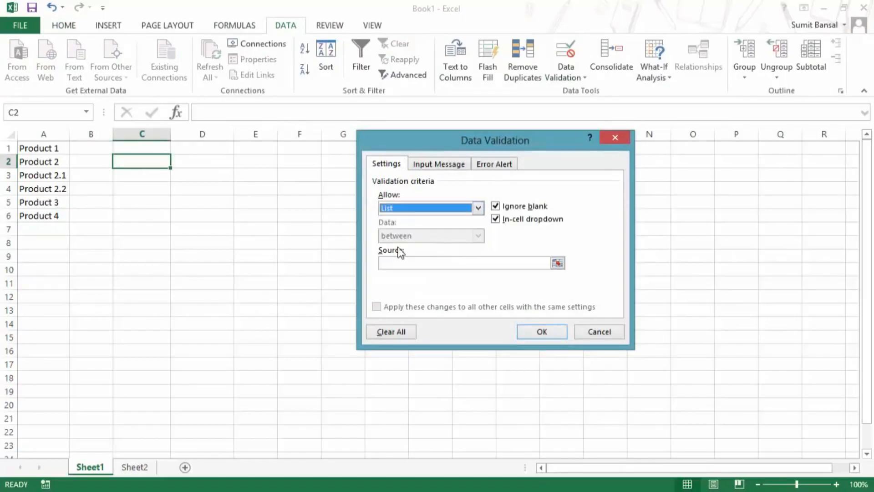
left_click(556, 262)
left_click_drag(58, 149, 57, 217)
left_click(622, 158)
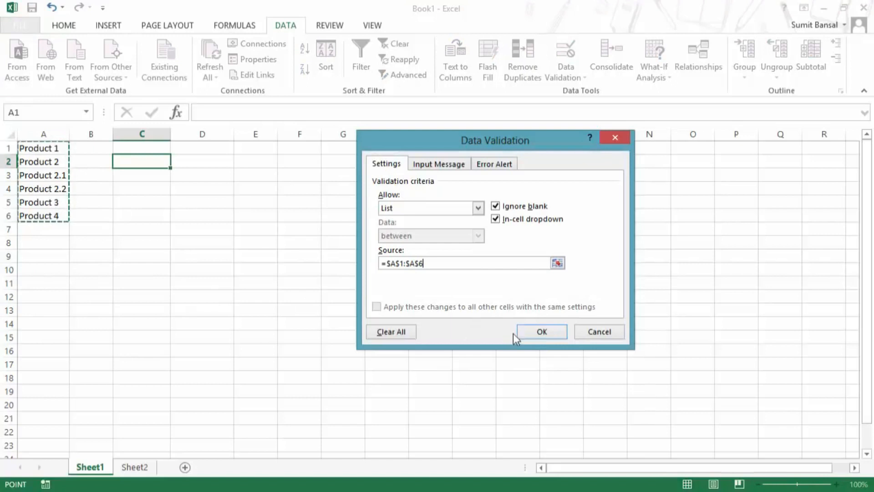
left_click(529, 334)
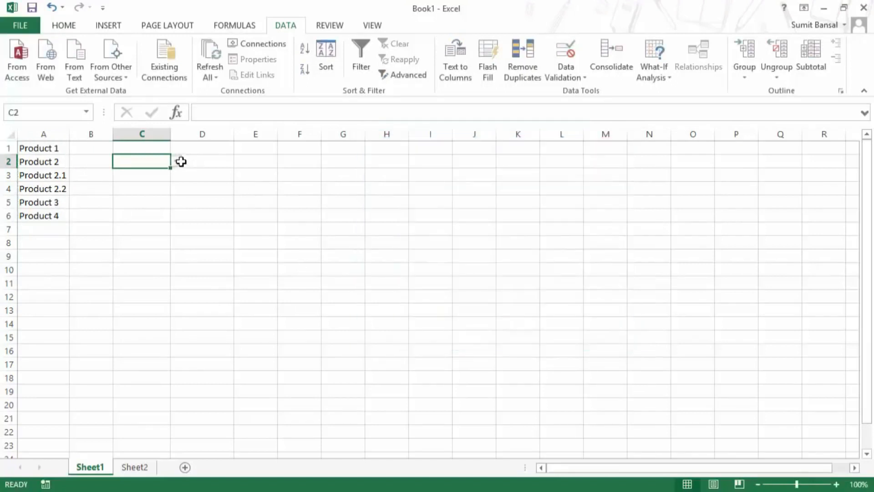
left_click(176, 161)
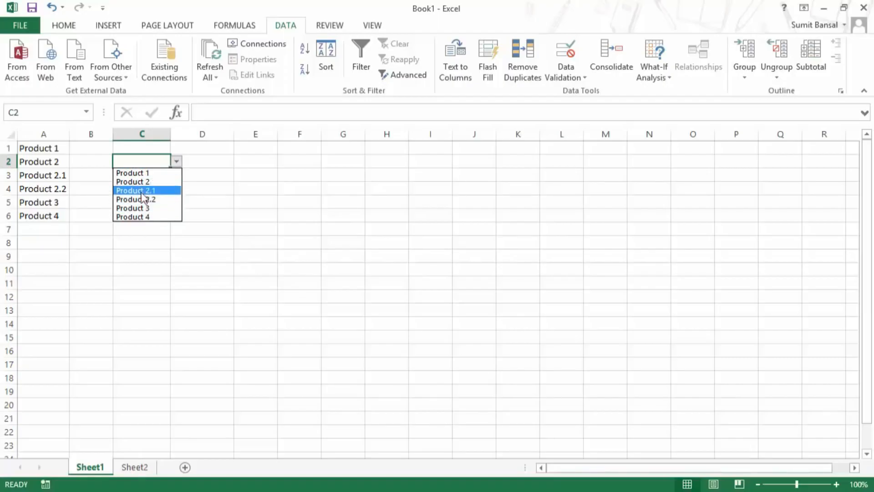
Indent Product 2.1 and Product 2.2 in A3:A4 with leading spaces, then check C2's dropdown.
left_click(252, 178)
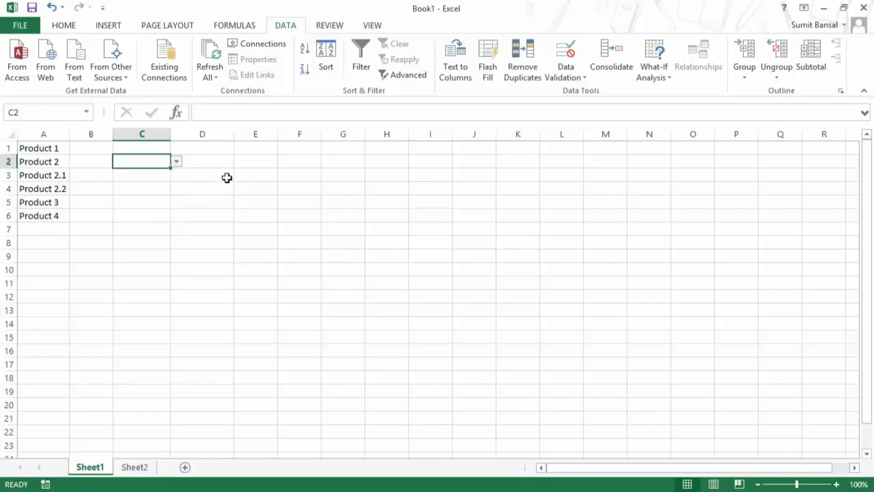
double_click(21, 175)
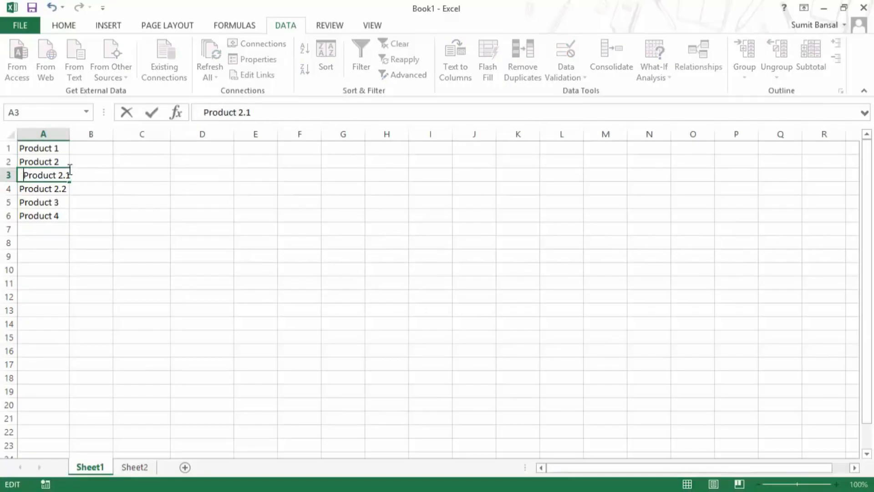
key("ctrl+Return")
key("Down")
key("F2")
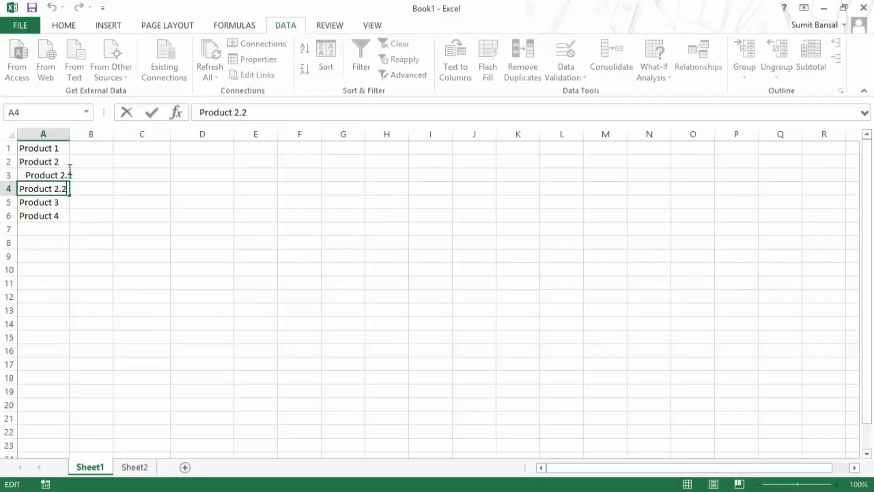
key("Home")
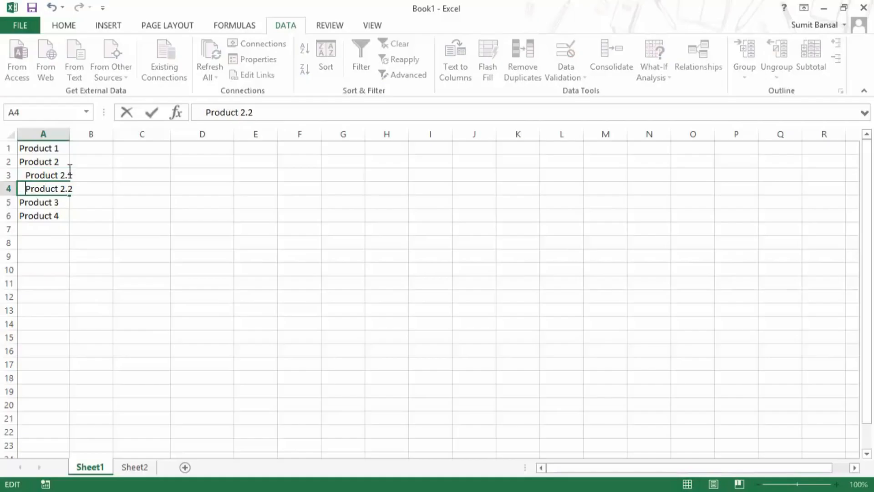
key("Return")
key("Up")
key("Up")
left_click(124, 163)
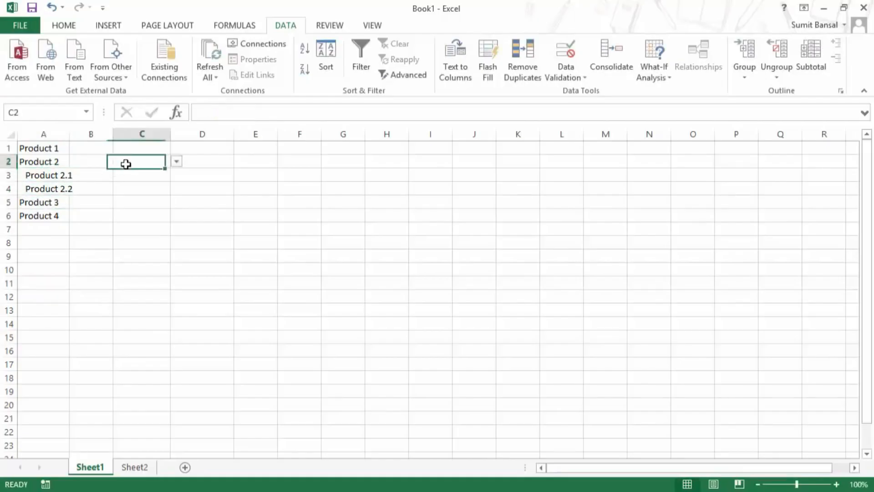
left_click(177, 163)
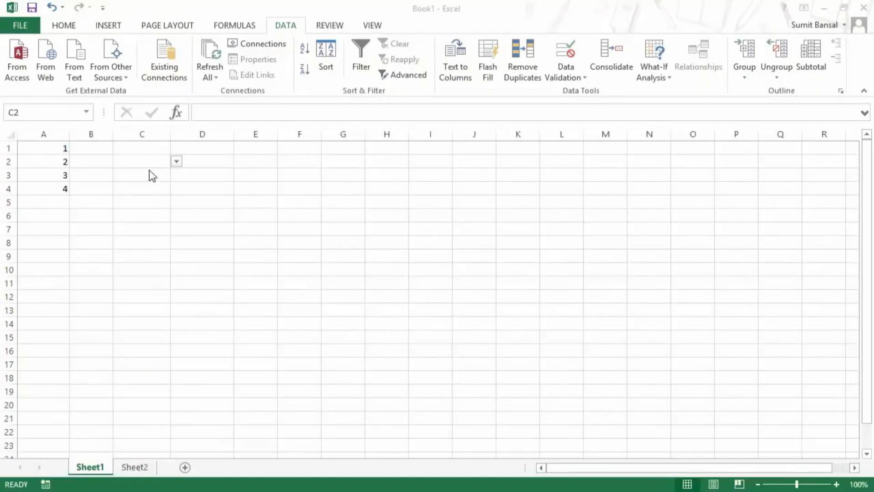
Open C2's dropdown to confirm it lists 1, 2, 3 and 4.
left_click(176, 162)
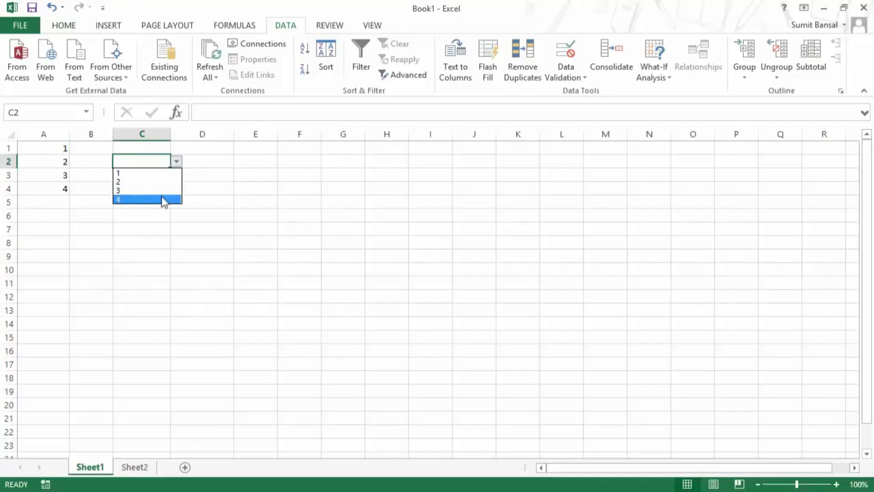
left_click(176, 162)
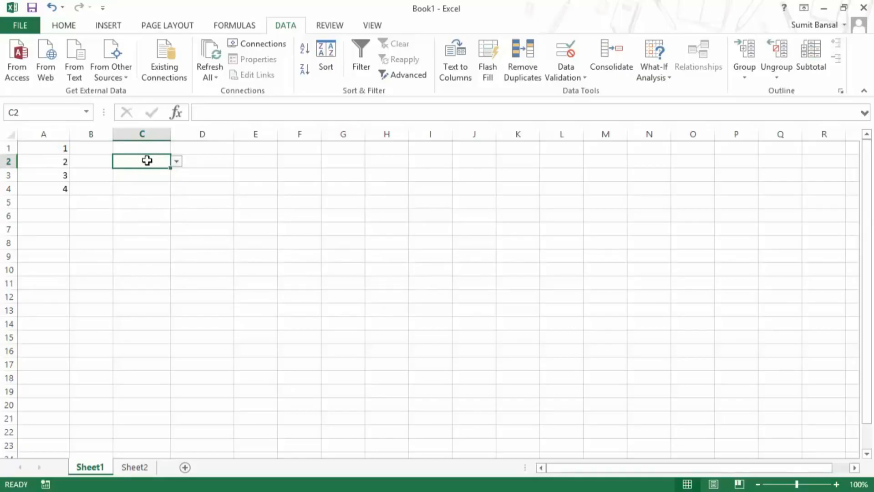
left_click(244, 162)
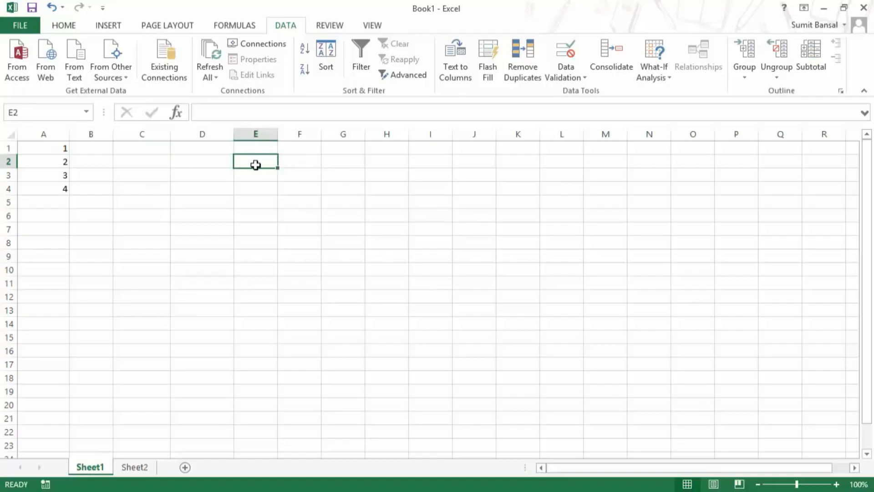
left_click(152, 164)
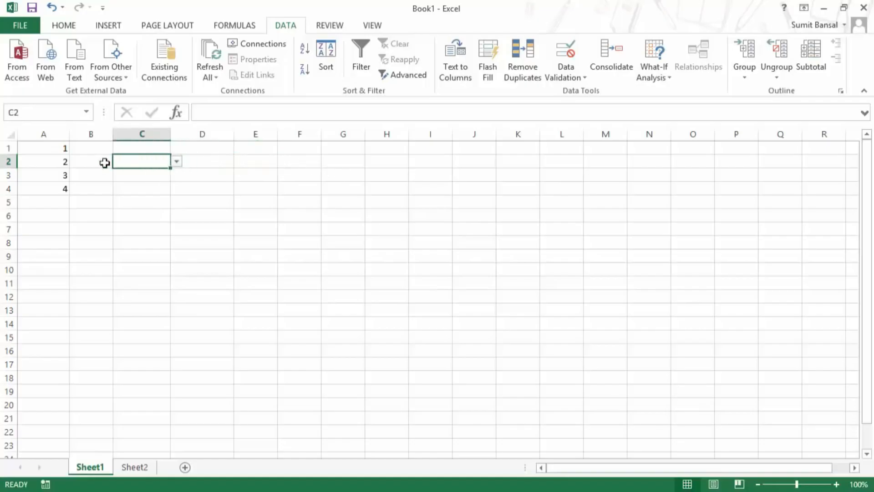
left_click(176, 162)
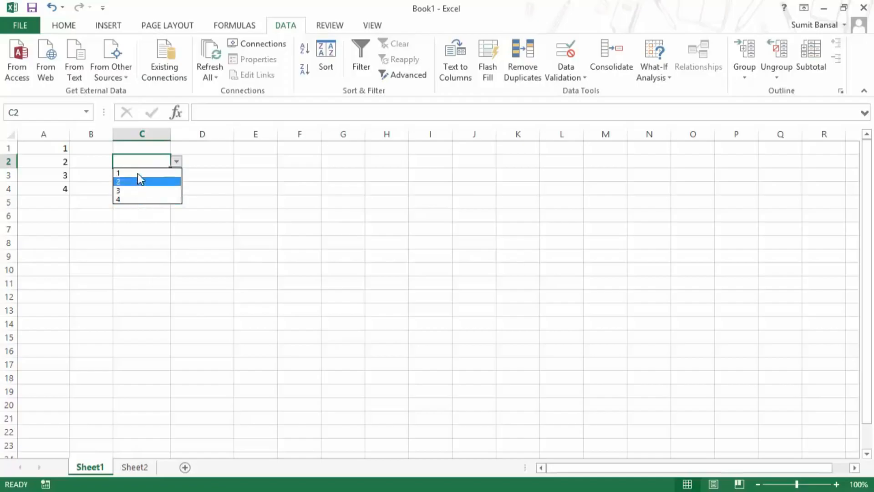
left_click(177, 163)
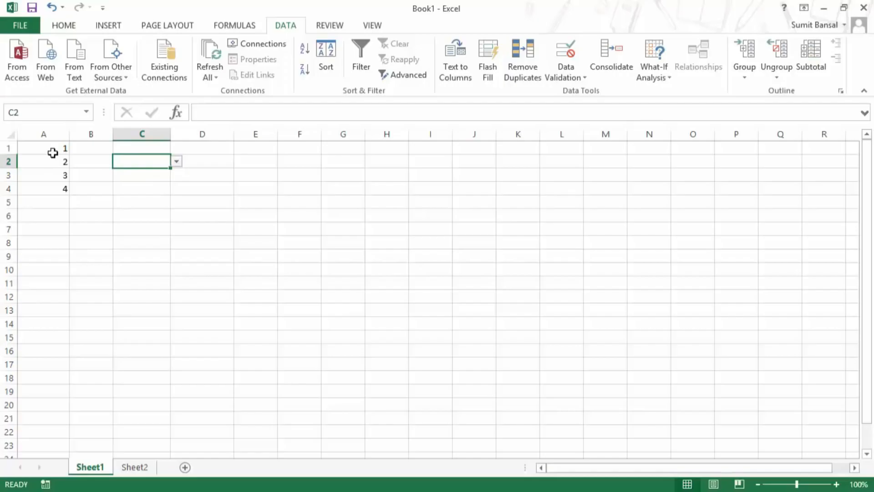
Give A1:A4 the custom number format "Q"General so 1–4 display as Q1–Q4.
left_click_drag(52, 149, 53, 186)
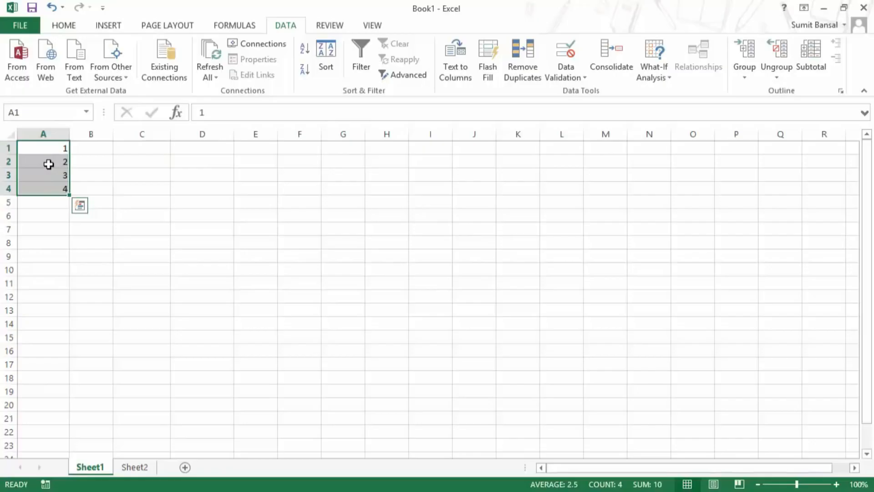
key("ctrl+1")
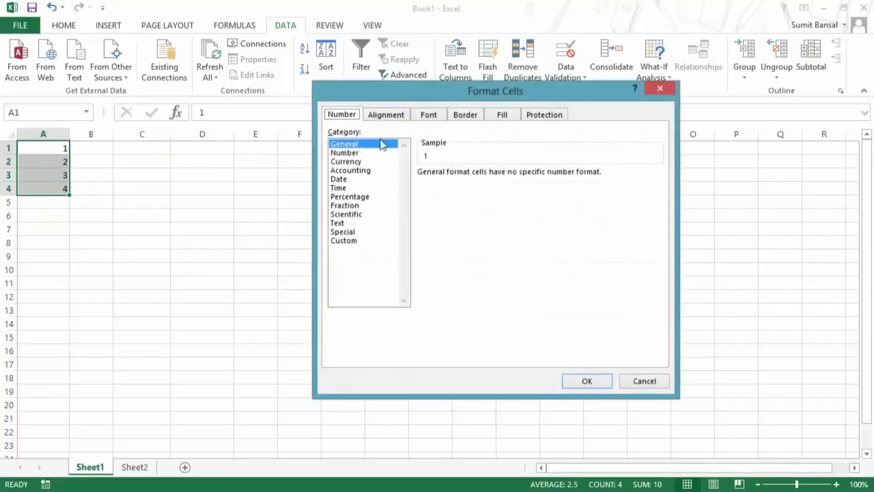
left_click_drag(406, 94, 348, 107)
left_click(287, 254)
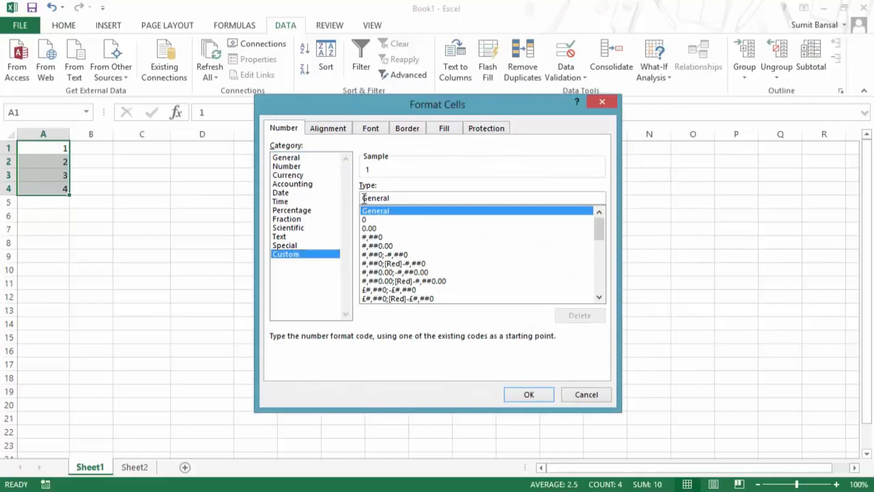
left_click(440, 196)
key("Home")
type("\"Q\"")
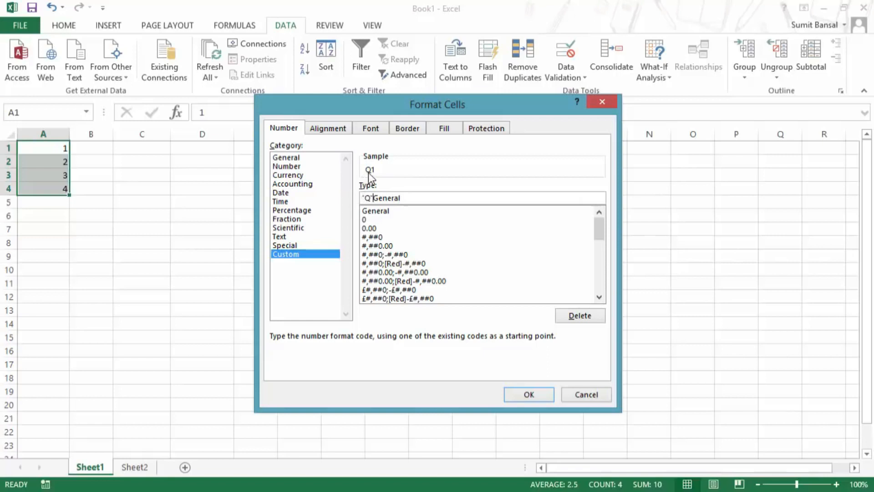
left_click(514, 392)
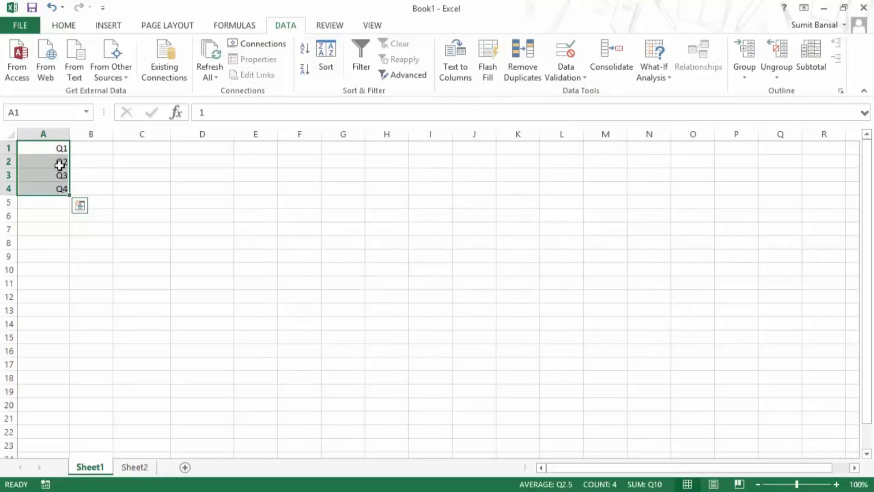
left_click(47, 150)
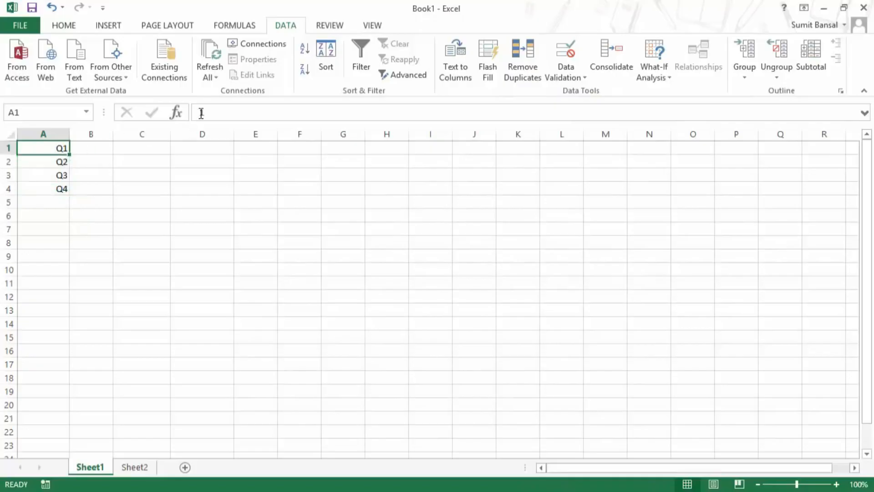
Check that A1:A4 still store the plain values 1–4 behind the Q1–Q4 labels.
double_click(202, 113)
double_click(48, 160)
double_click(53, 176)
double_click(53, 190)
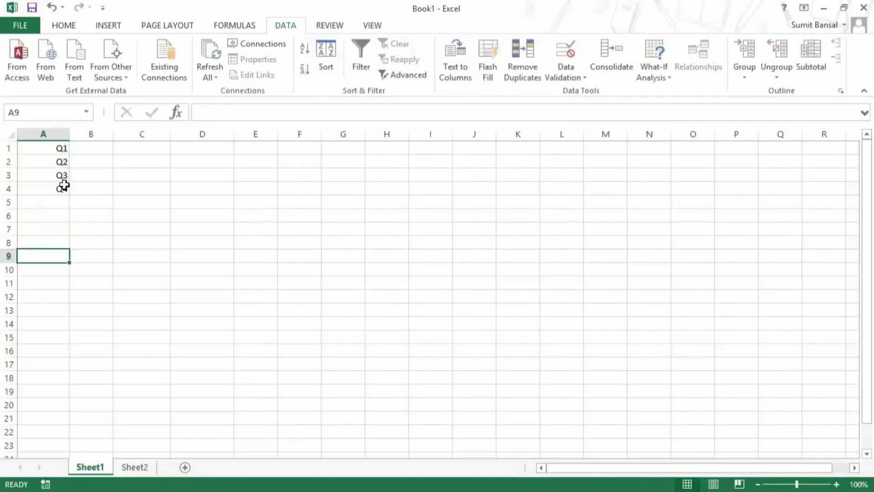
Pick Q1 from C2's quarter dropdown, which stores a plain 1 in C2.
left_click(132, 161)
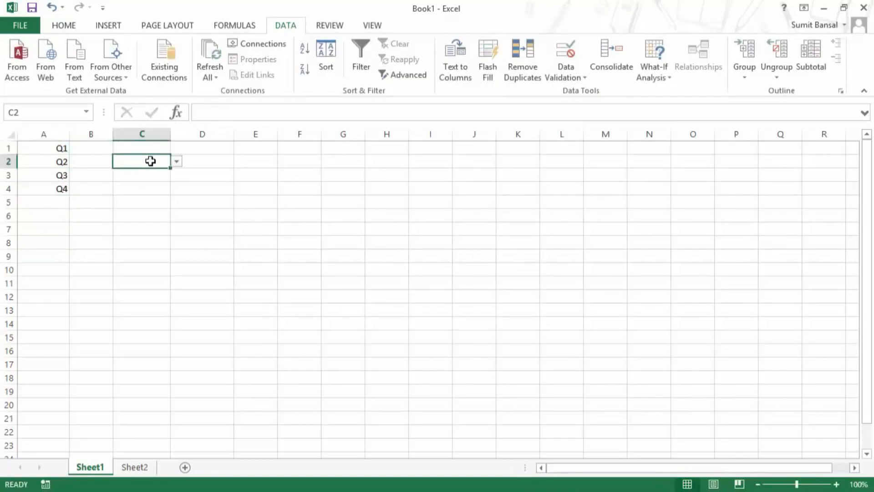
left_click(177, 164)
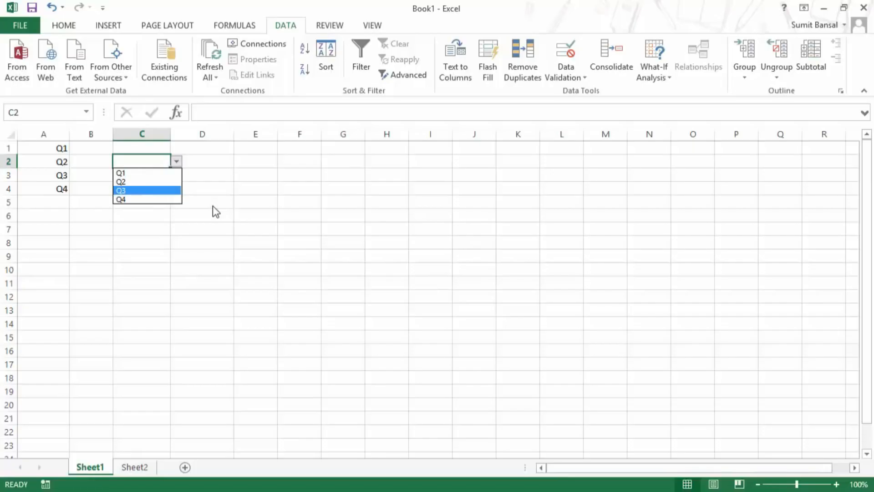
left_click(139, 175)
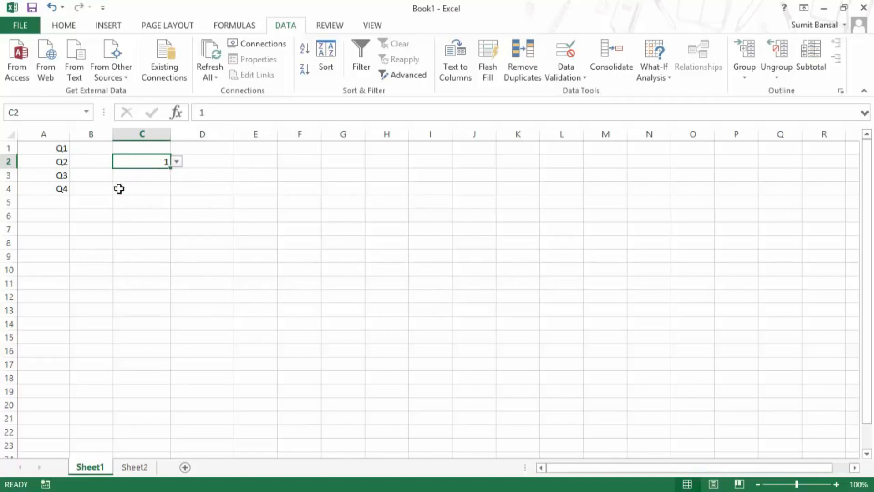
key("ctrl+1")
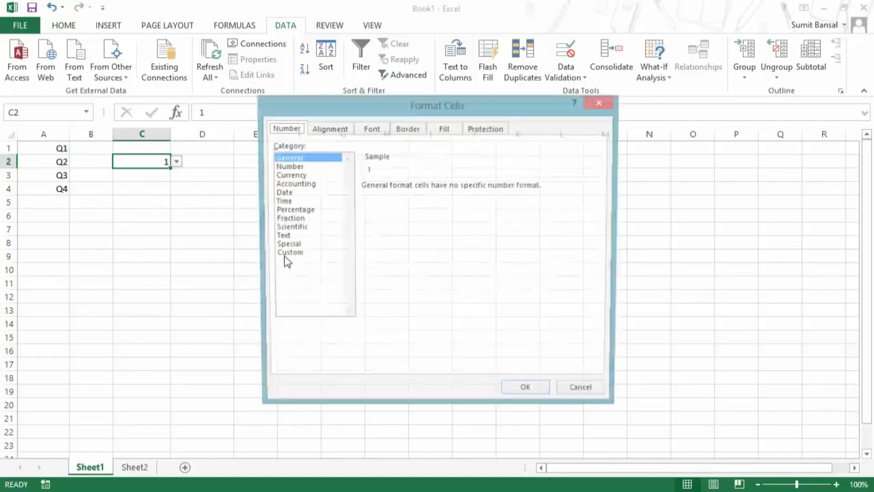
Apply the "Q"General custom format to C2 so its 1 shows as Q1, and verify the stored value.
left_click(302, 253)
left_click(403, 197)
key("Home")
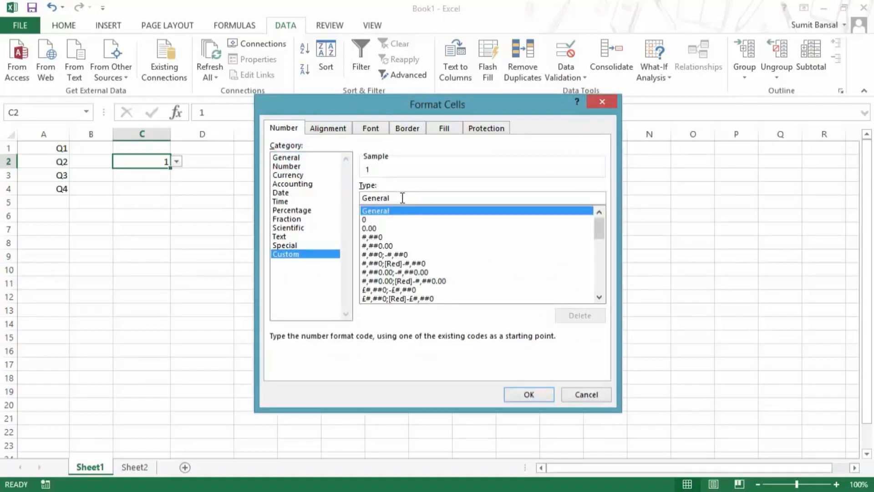
type("\"Q\"")
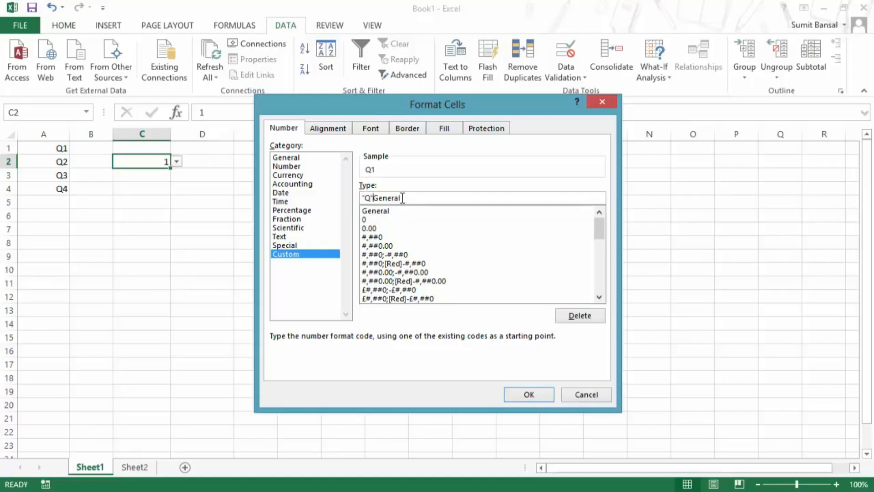
left_click(533, 395)
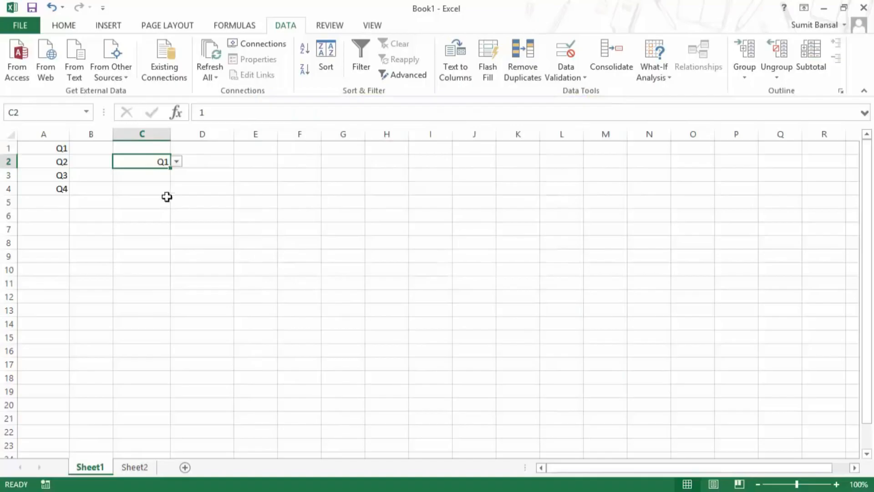
double_click(202, 112)
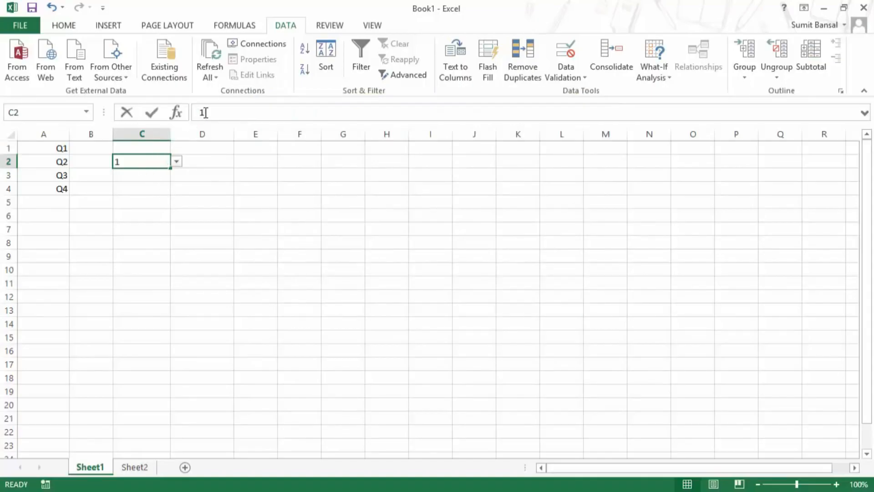
left_click(222, 199)
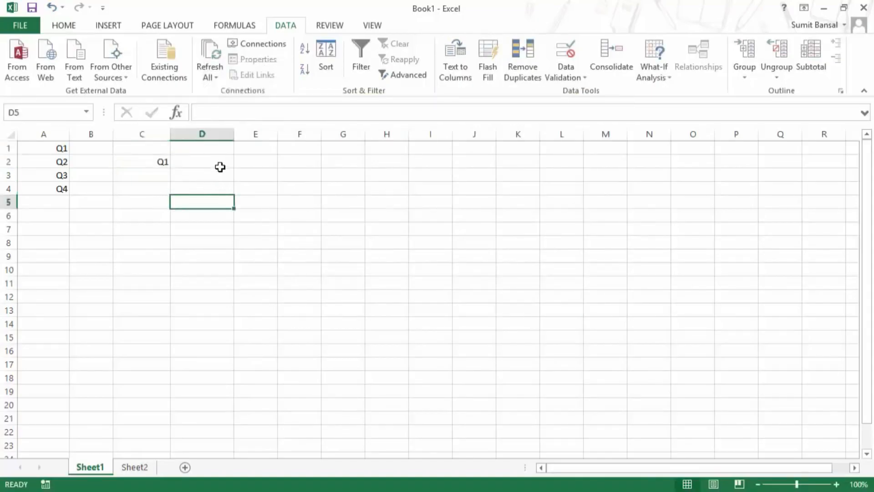
left_click(158, 162)
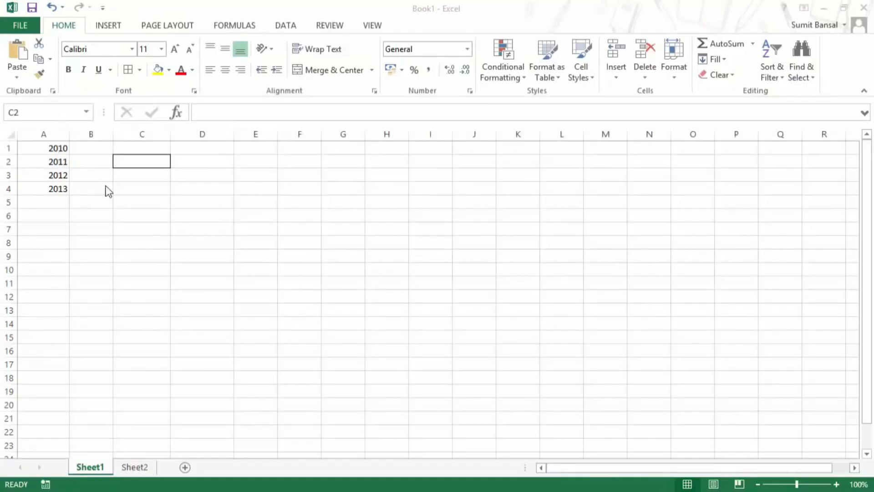
Add List data validation to C2 with source A1:A4, offering the years 2010–2013.
left_click(150, 162)
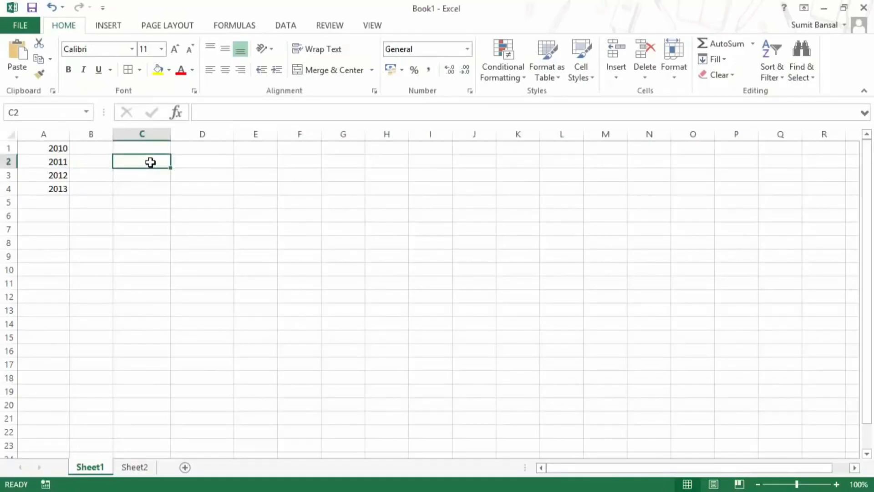
left_click(286, 27)
left_click(566, 78)
left_click(595, 91)
left_click(383, 221)
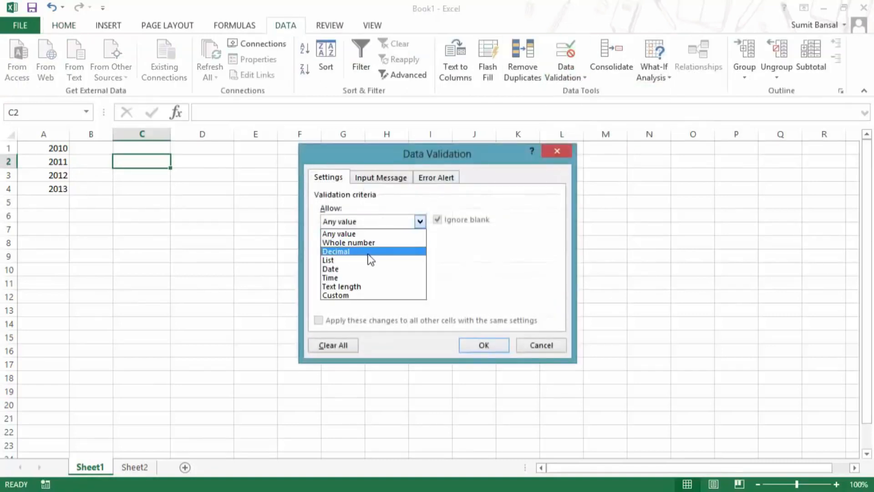
left_click(371, 260)
left_click(500, 277)
left_click_drag(58, 150, 57, 187)
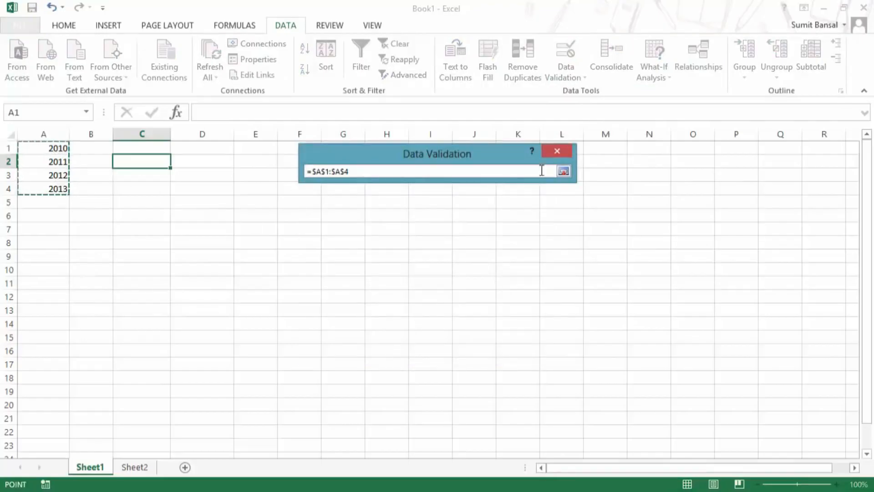
left_click(564, 171)
left_click(469, 345)
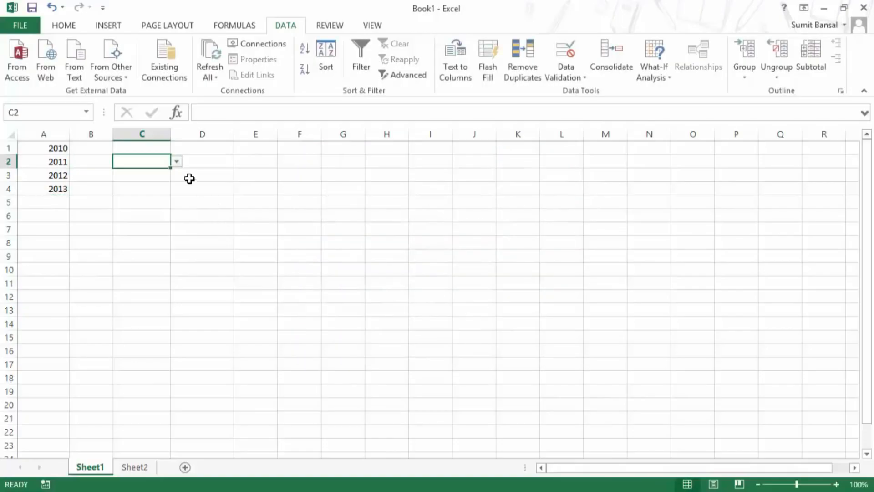
left_click(177, 161)
Enter 2014 in cell A5 below the existing years.
left_click(177, 161)
left_click(55, 202)
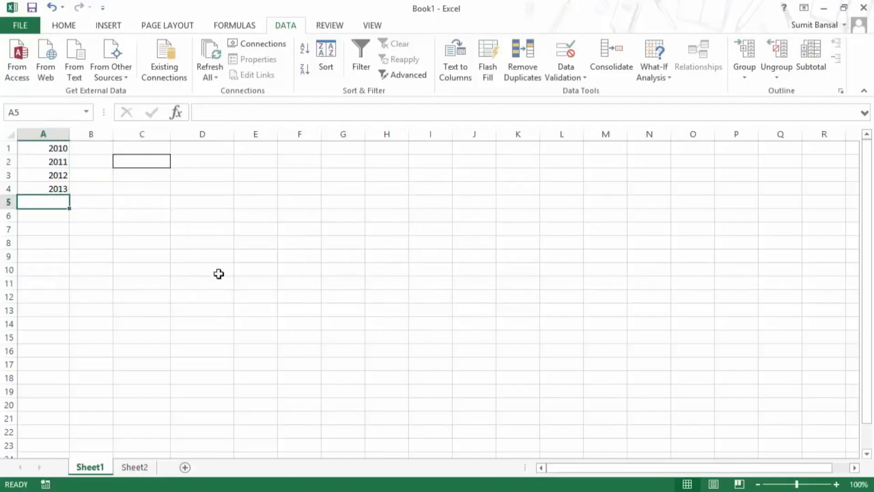
type("2014")
key("Return")
key("Up")
Confirm C2's year dropdown still lacks 2014, then move to E2.
left_click(160, 162)
left_click(177, 162)
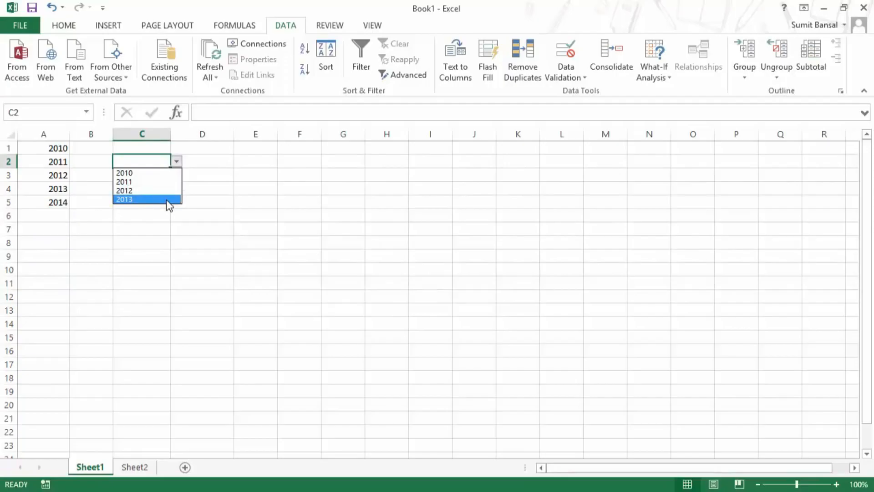
left_click(176, 161)
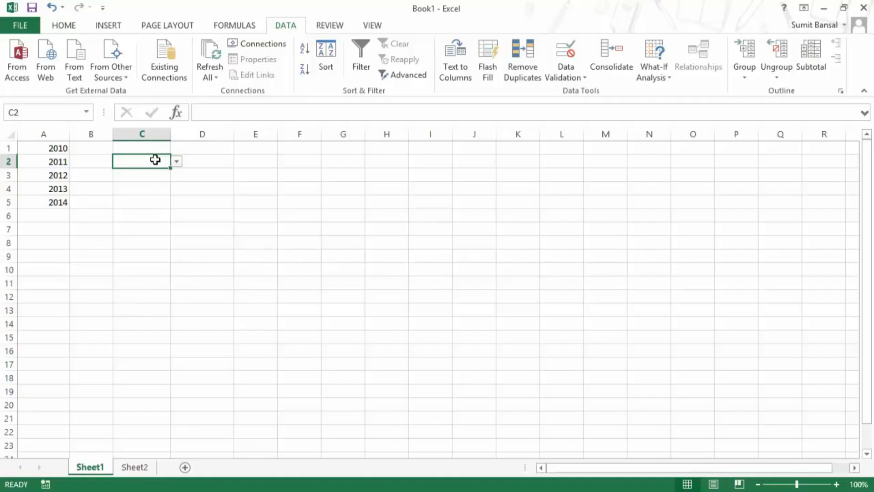
left_click(246, 162)
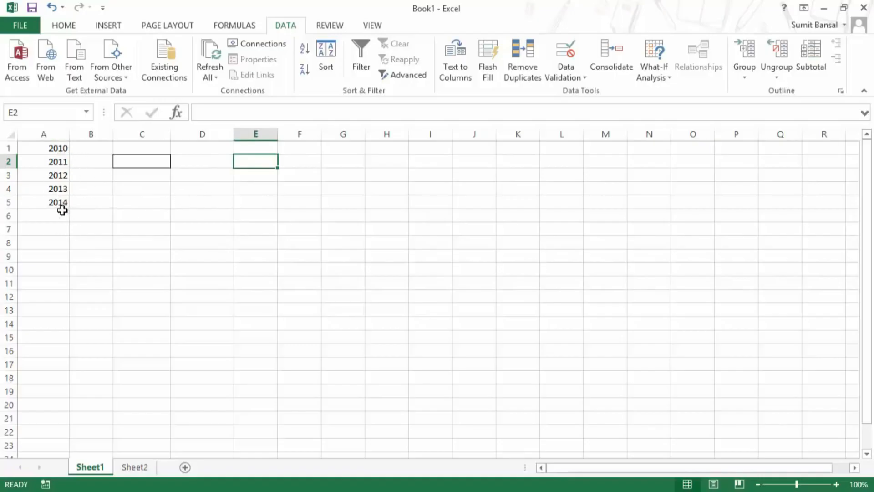
Begin E2's formula as =OFFSET($A$1,0,0, with a COUNTIF for the height.
type("=")
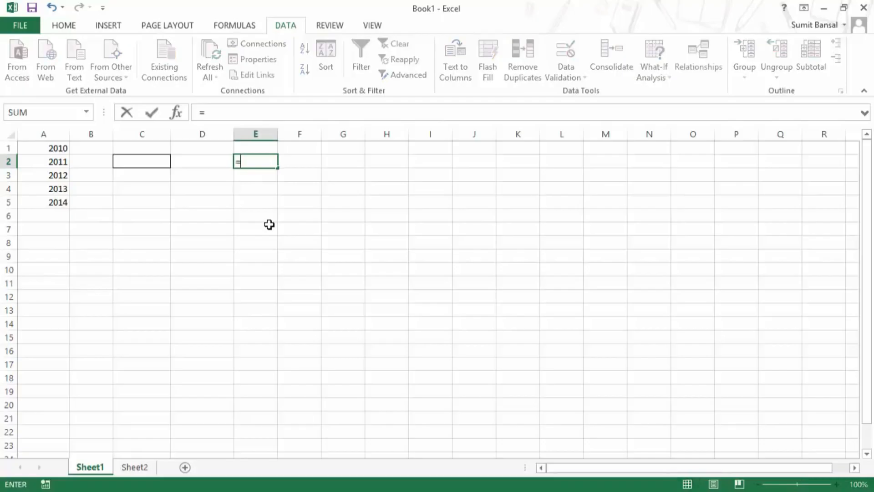
type("off")
key("Tab")
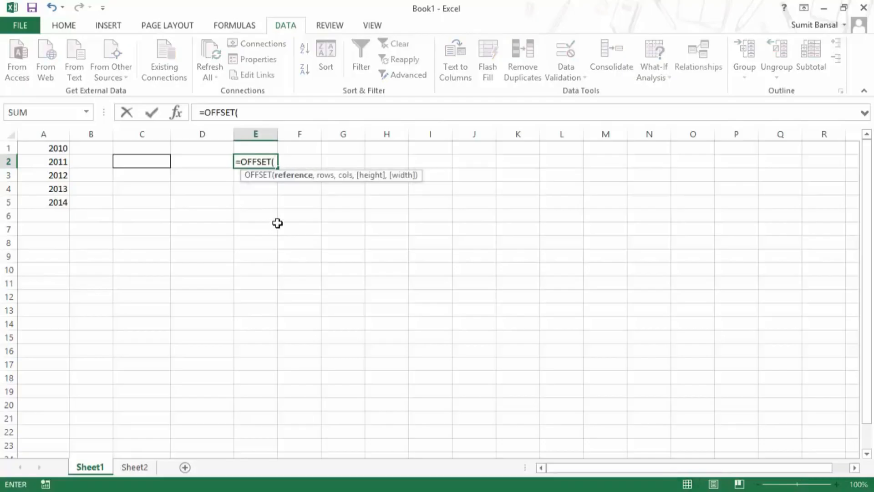
left_click(56, 147)
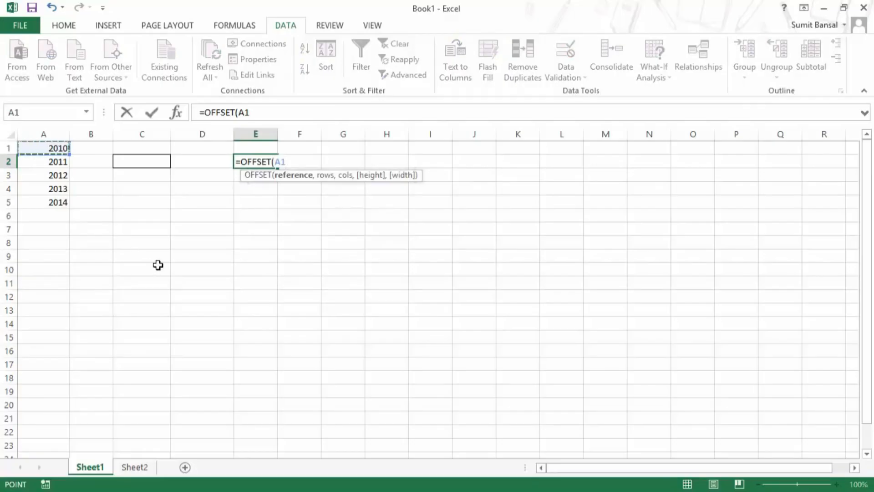
key("F4")
type(",0,0,")
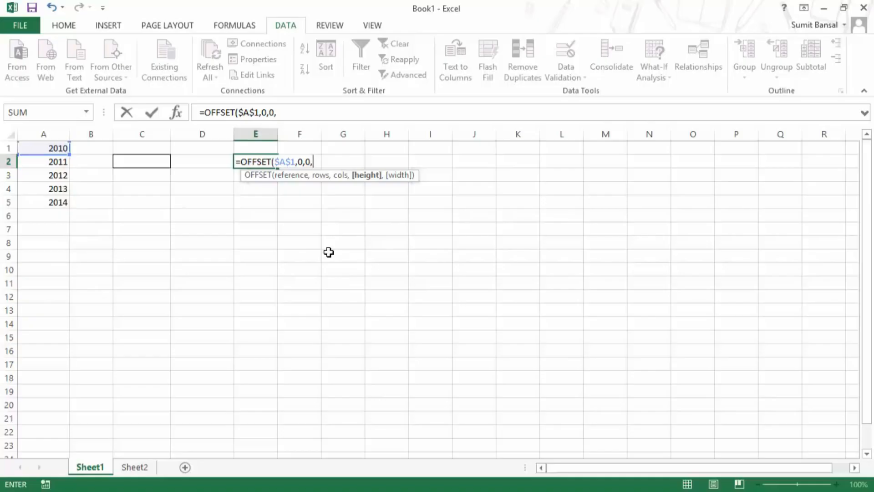
type("Countif")
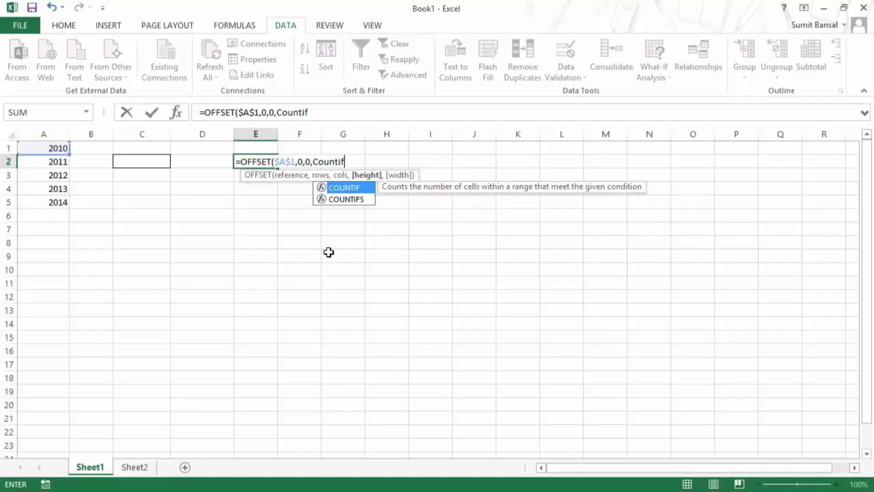
key("Tab")
Finish with COUNTIF($A$1:$A$19,"<>"&""), drop the stray comma, and commit E2's formula.
left_click_drag(51, 147, 53, 393)
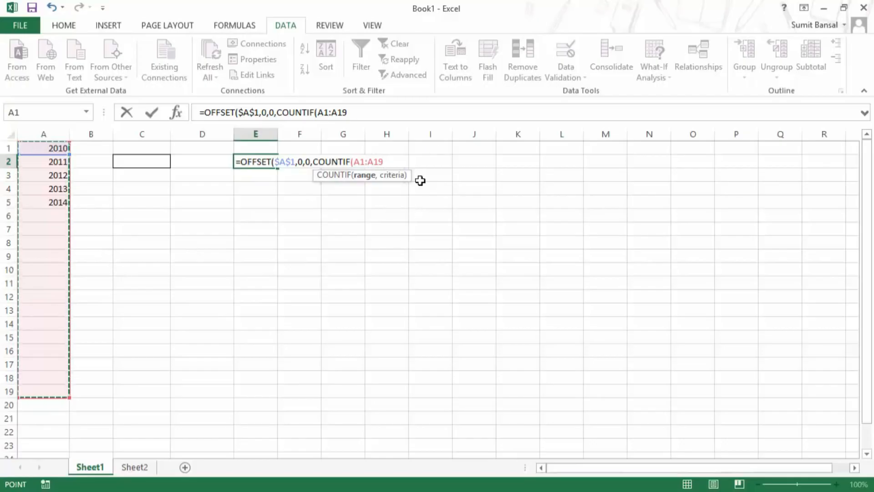
key("F4")
type(",")
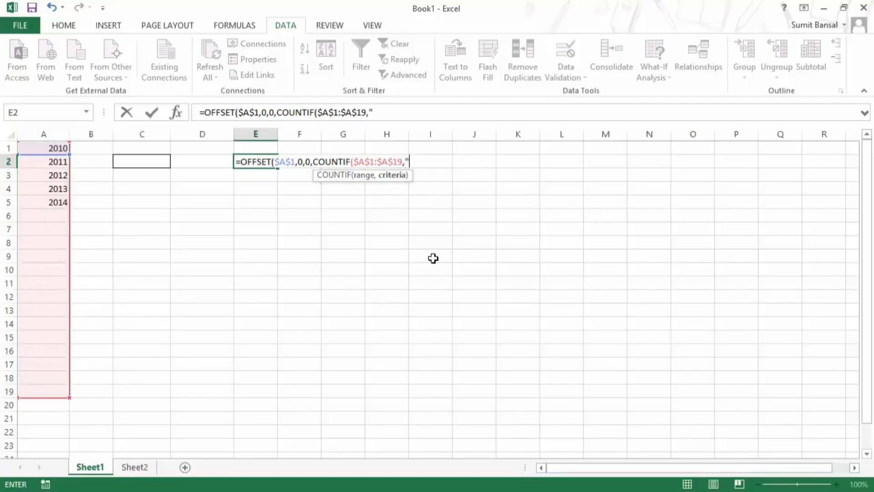
type("\"<>\"&\"\"),")
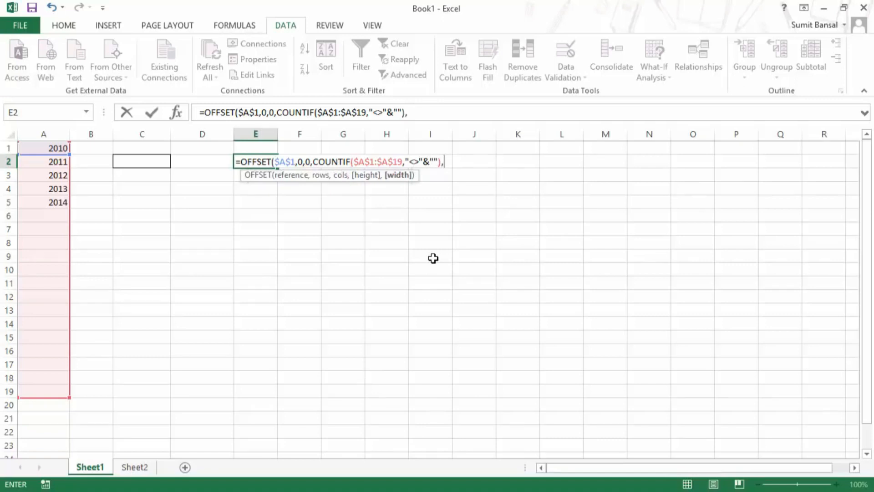
key("BackSpace")
key("Return")
key("Up")
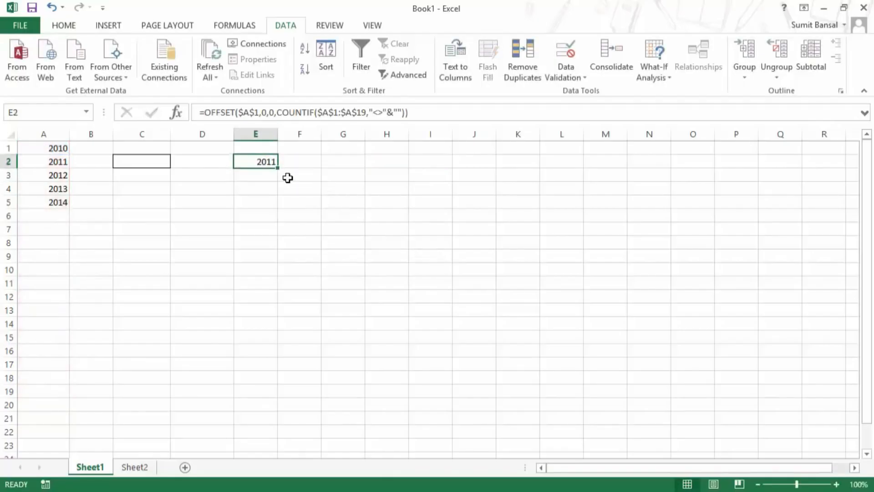
key("F2")
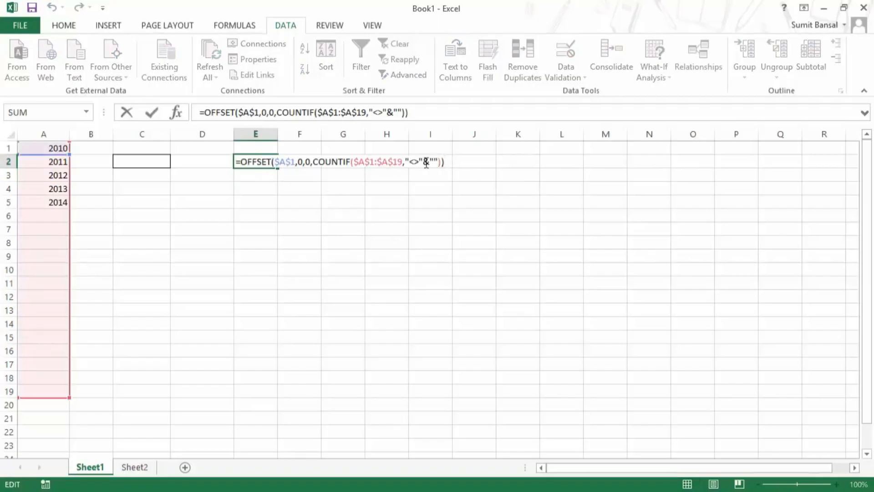
Preview E2's OFFSET result with F9, then delete 2014 from A5.
left_click_drag(444, 162, 240, 159)
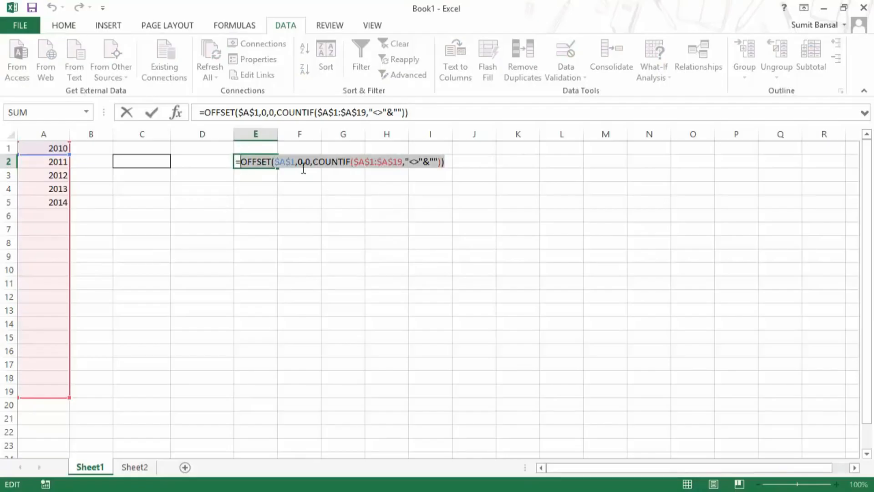
key("F9")
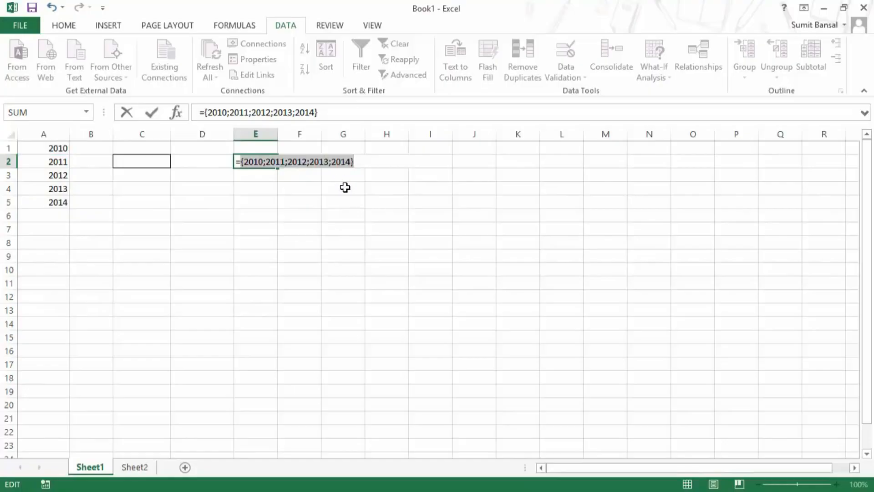
key("Escape")
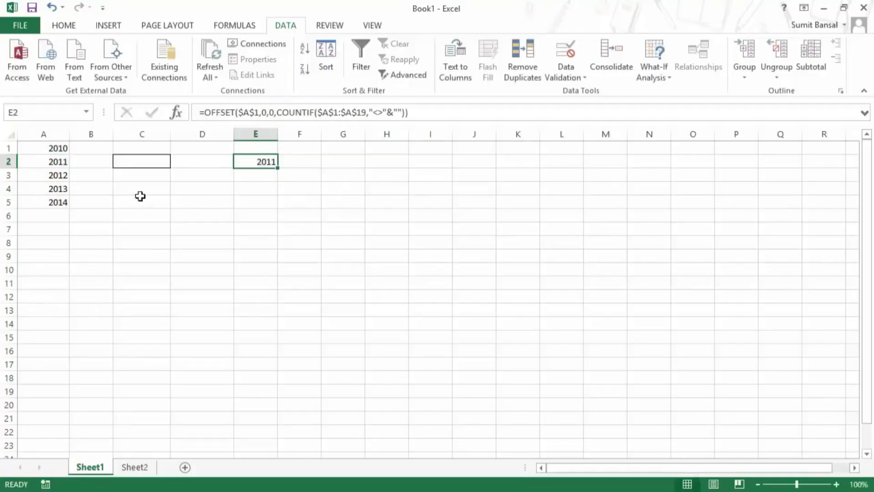
left_click(59, 203)
key("Delete")
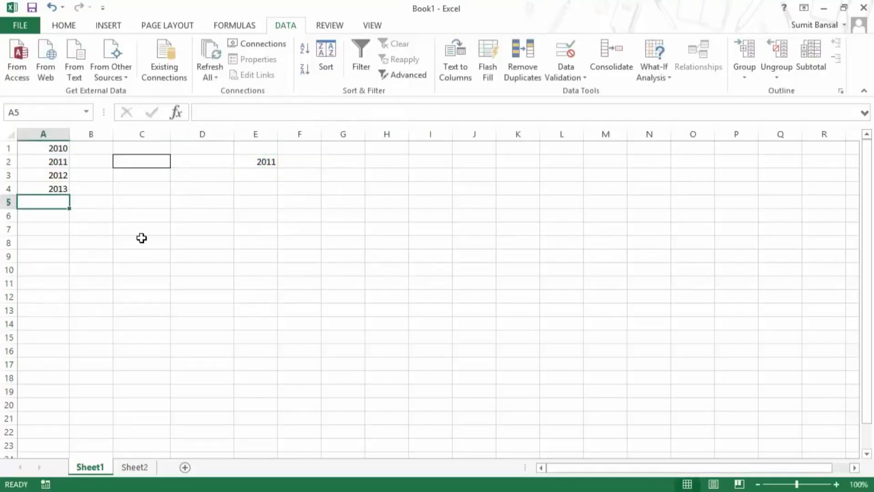
Re-evaluate E2's formula with F9 to show it now returns only 2010–2013.
left_click(255, 160)
key("F2")
left_click(459, 161)
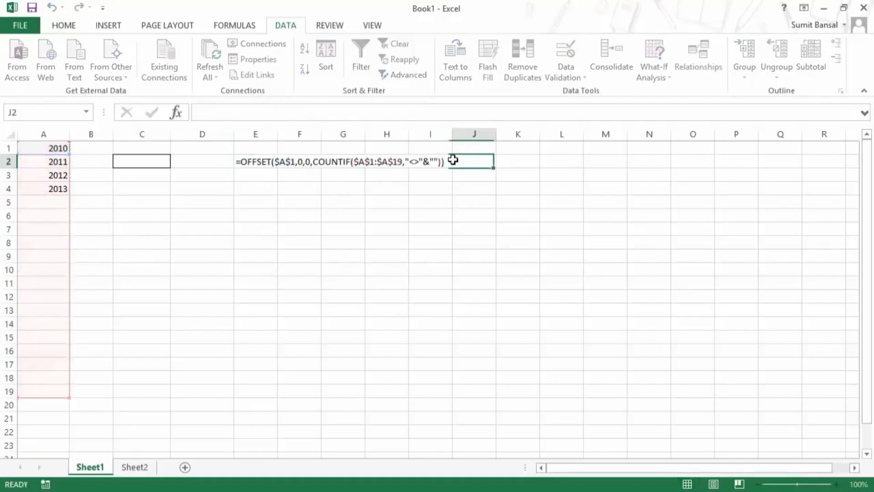
left_click(258, 164)
double_click(258, 164)
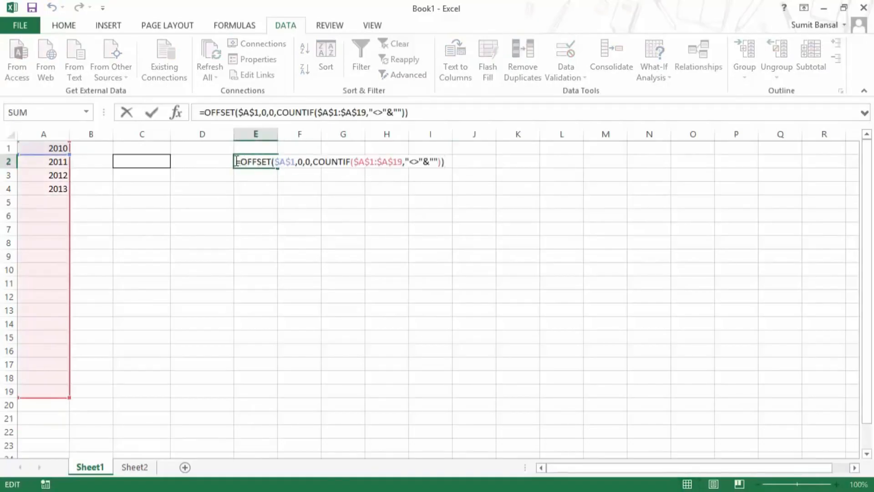
left_click_drag(236, 161, 463, 162)
key("F9")
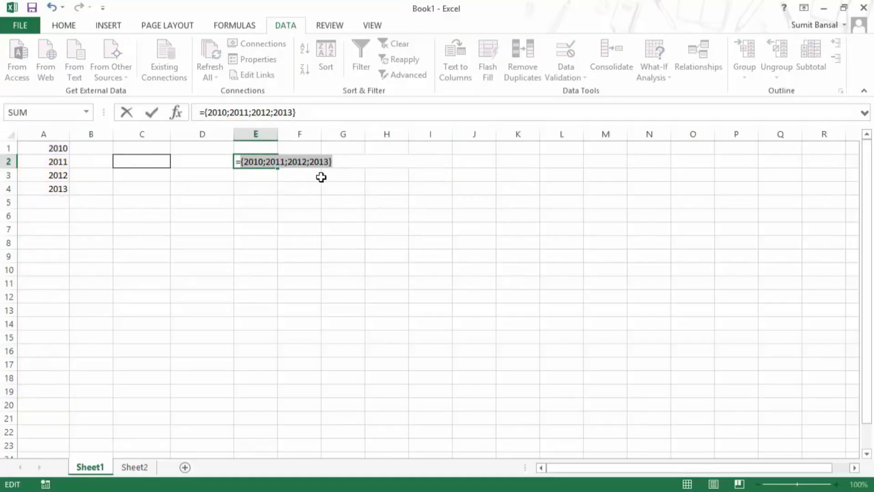
key("Escape")
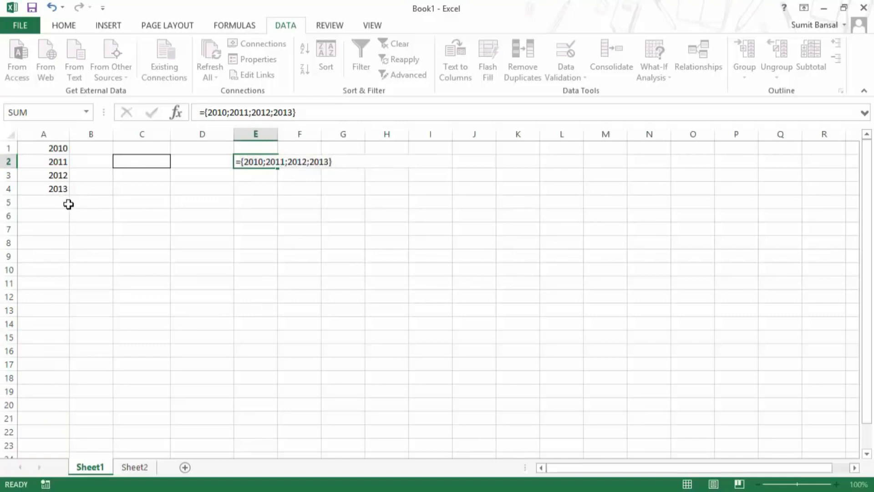
Copy E2's OFFSET/COUNTIF formula text and open C2's Data Validation settings.
double_click(246, 161)
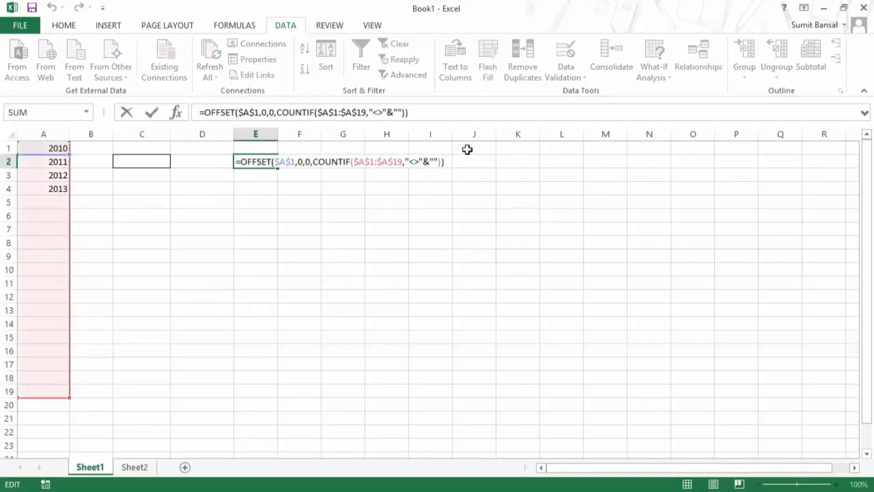
left_click_drag(445, 162, 236, 161)
key("ctrl+c")
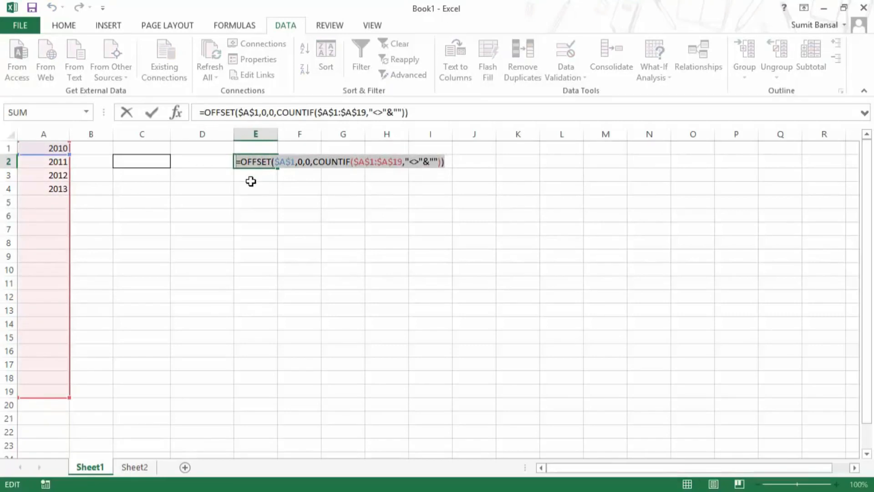
key("Escape")
left_click(123, 162)
left_click(576, 75)
left_click(587, 93)
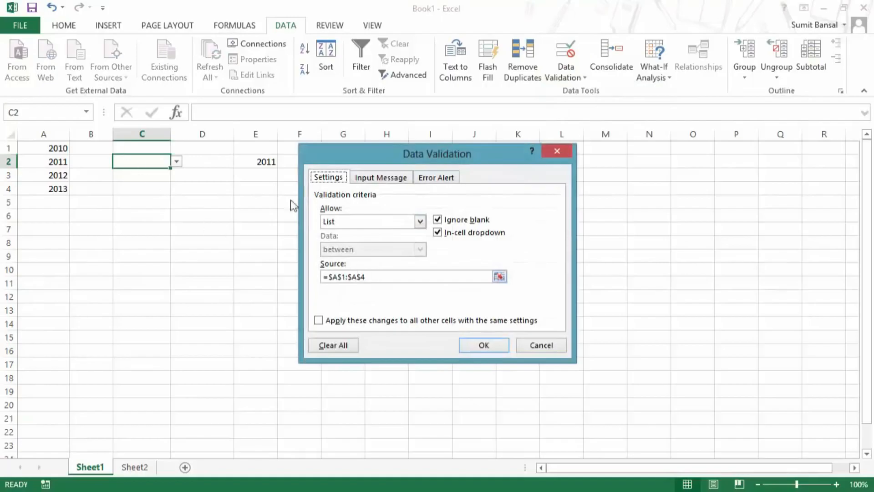
Replace C2's list source =$A$1:$A$4 with the pasted OFFSET/COUNTIF formula and check the dropdown.
left_click_drag(374, 279, 288, 279)
key("ctrl+v")
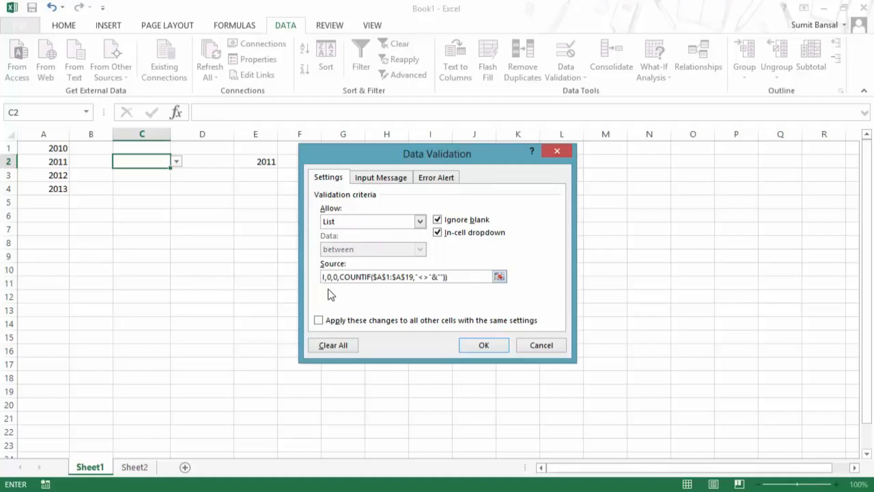
left_click(483, 344)
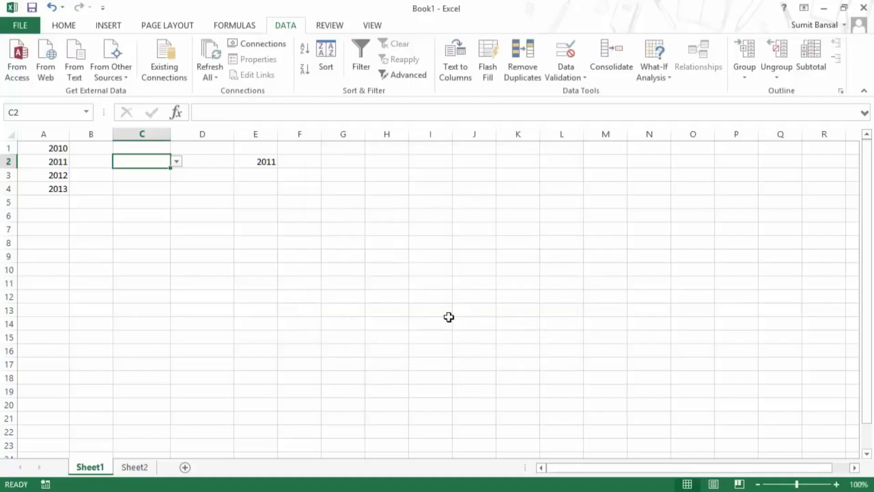
left_click(176, 163)
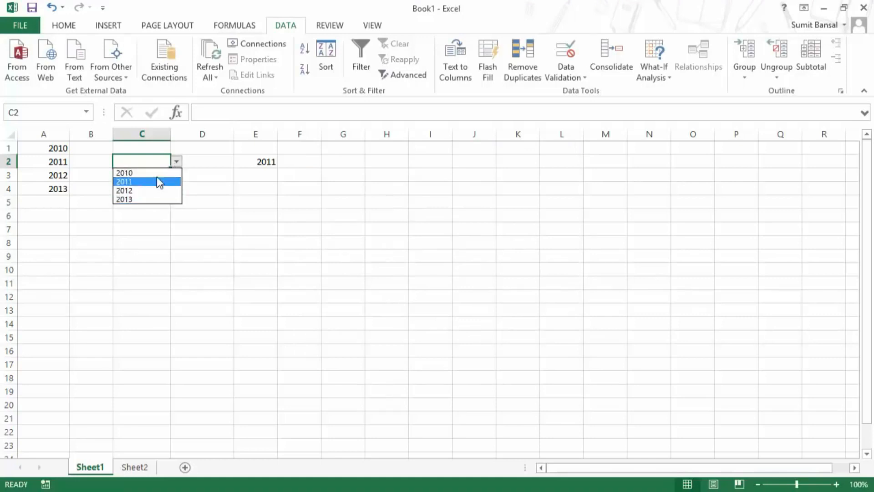
Add 2014 in A5 and confirm it appears in C2's year dropdown.
left_click(51, 200)
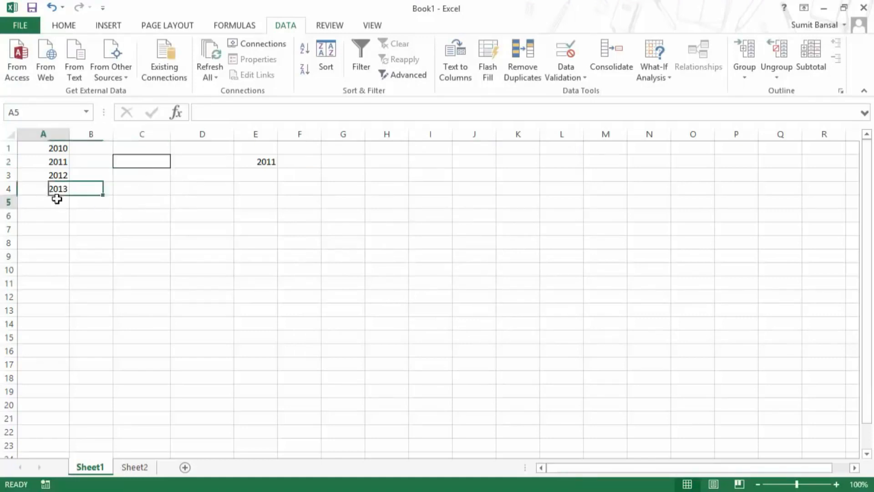
type("2014")
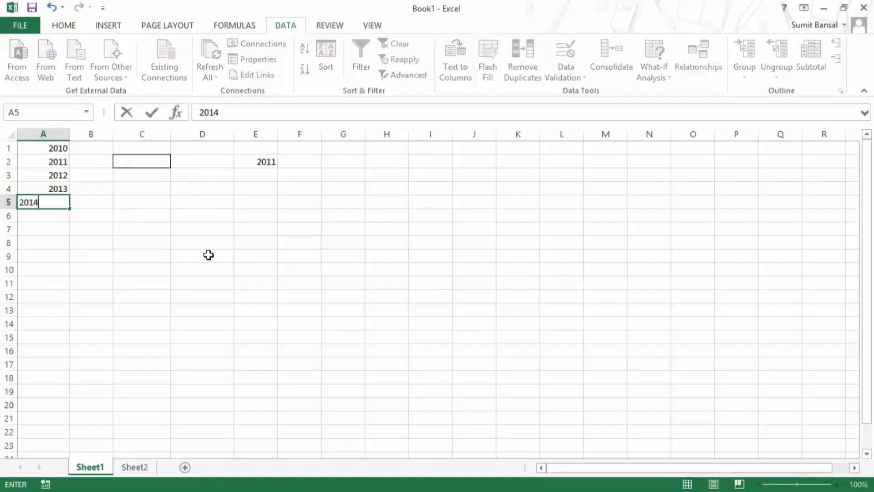
key("Return")
left_click(165, 162)
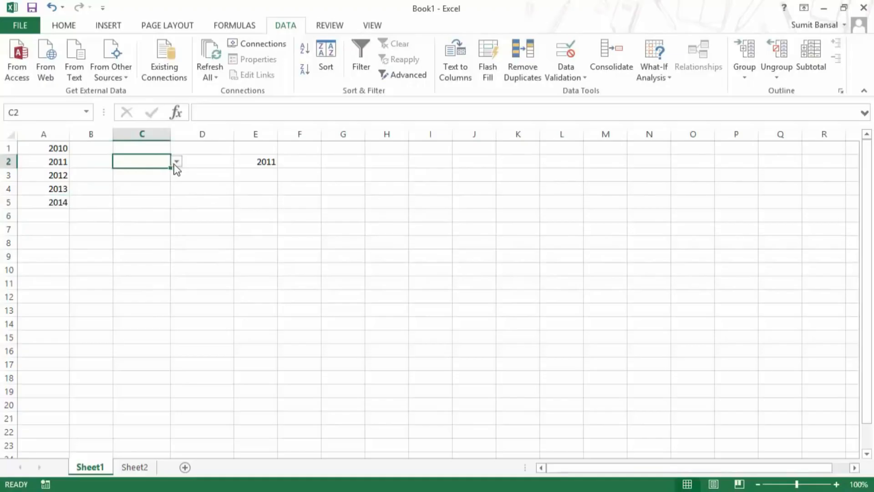
left_click(175, 162)
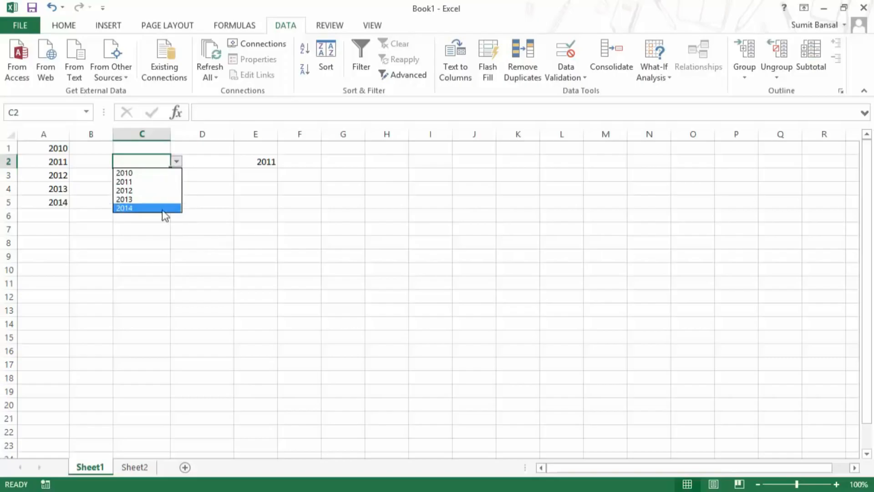
left_click(61, 204)
Enter 2015, 2016 and 2017 in A6:A8 and confirm C2's dropdown lists through 2017.
left_click(64, 214)
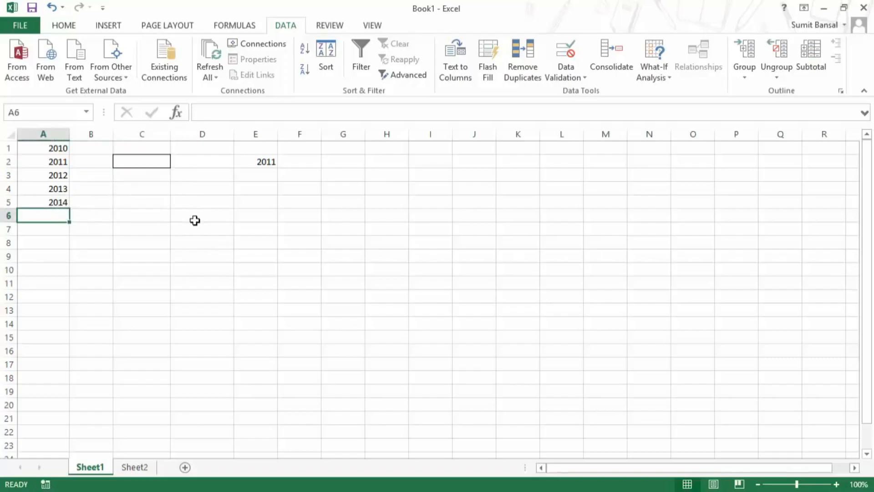
type("2015")
key("Return")
type("2016")
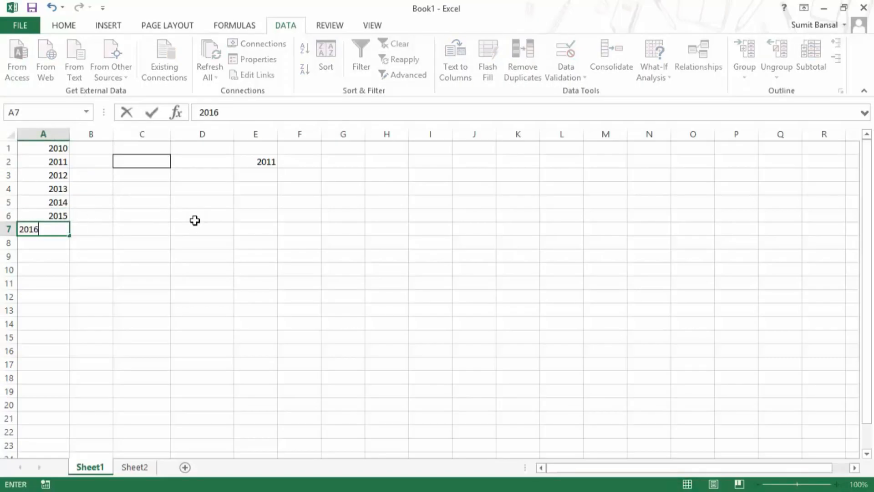
key("Return")
type("2017")
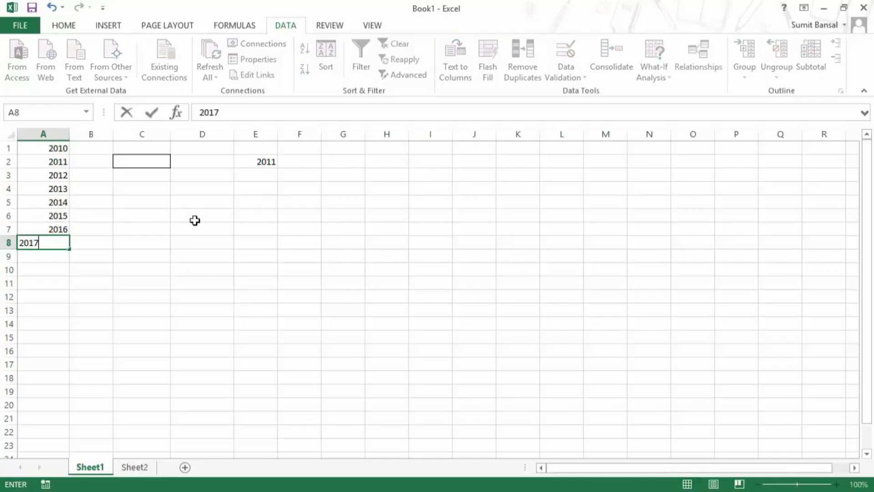
left_click(167, 169)
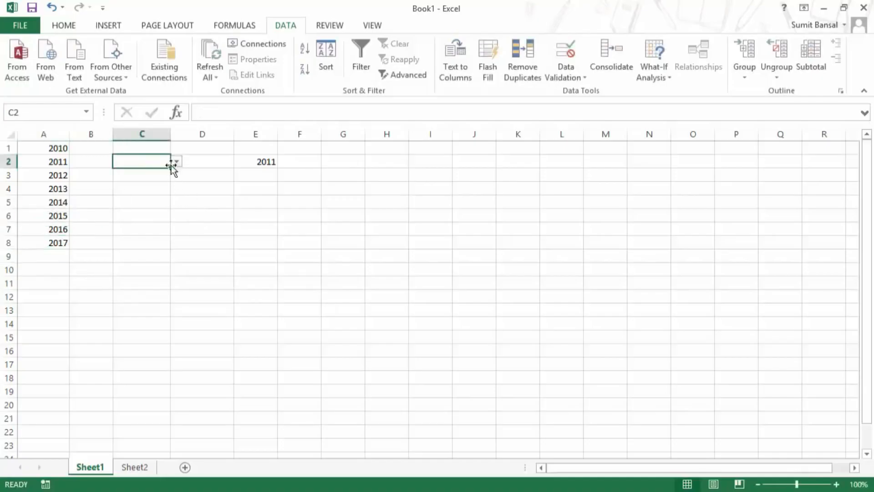
left_click(176, 162)
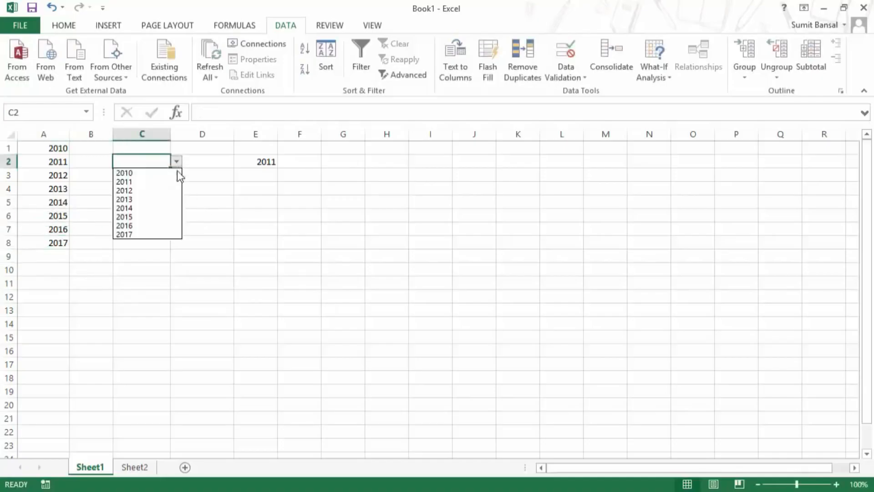
left_click(229, 230)
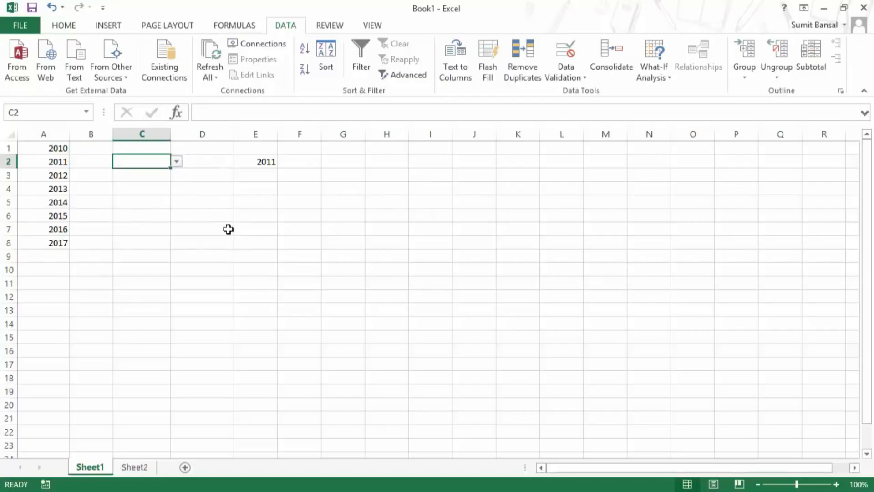